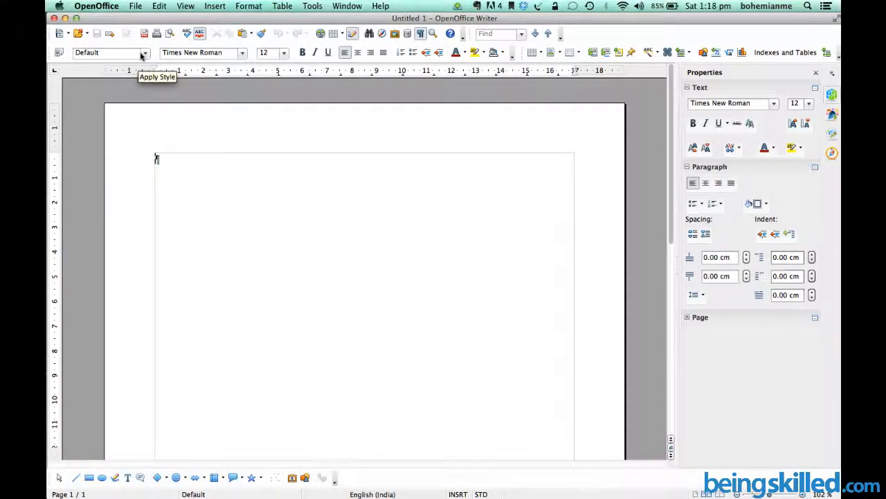
Step: Create two new blank text documents and a new blank spreadsheet
{"action": "left_click", "coordinate": [61, 34]}
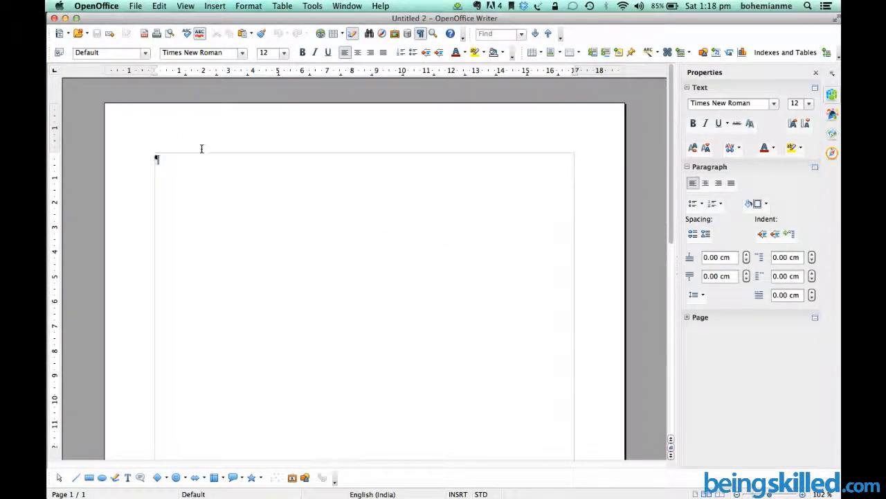
{"action": "left_click", "coordinate": [61, 34]}
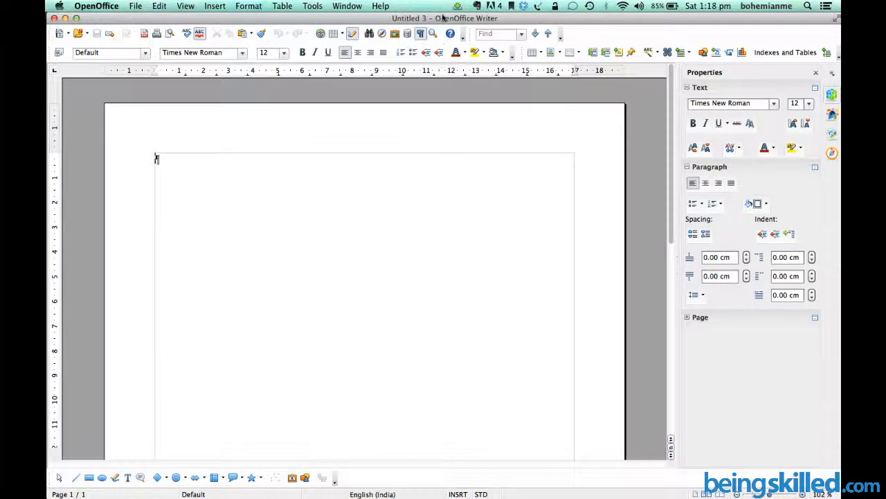
{"action": "left_click", "coordinate": [68, 33]}
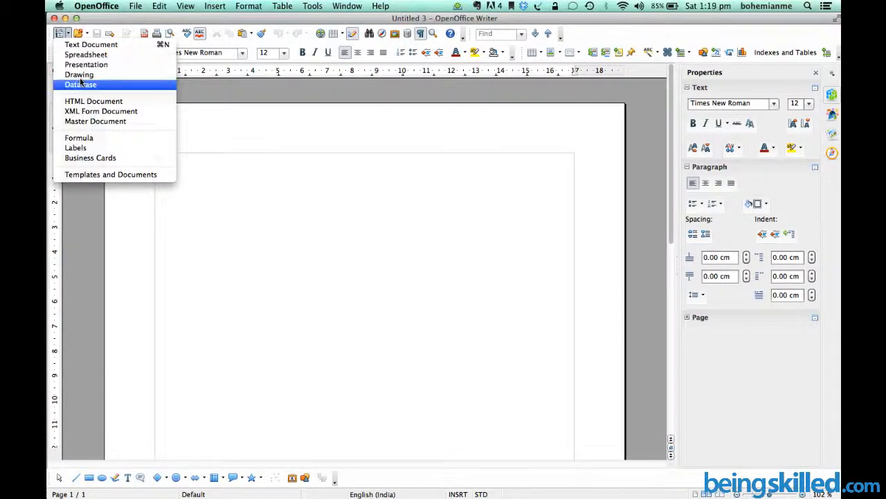
{"action": "left_click", "coordinate": [70, 36]}
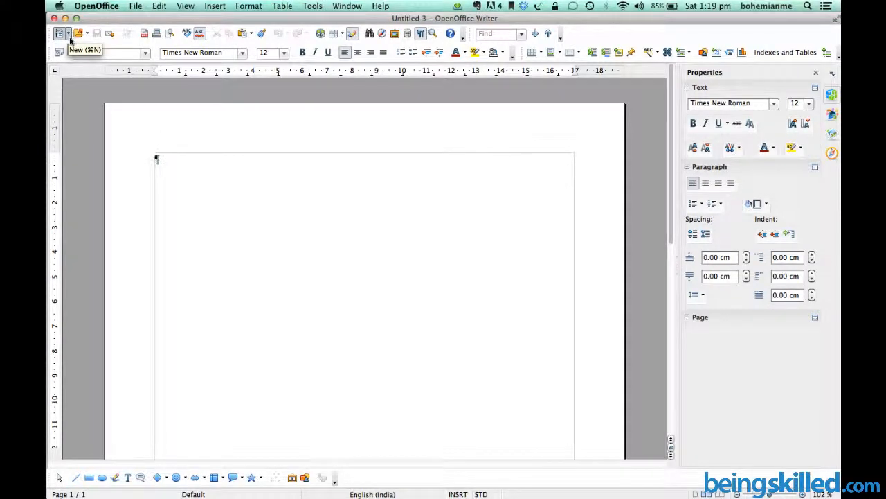
{"action": "left_click", "coordinate": [69, 38]}
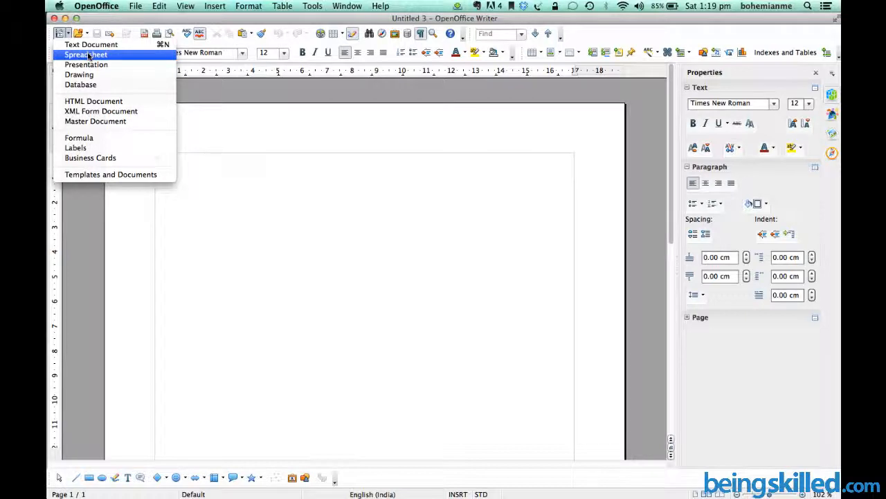
{"action": "left_click", "coordinate": [89, 56]}
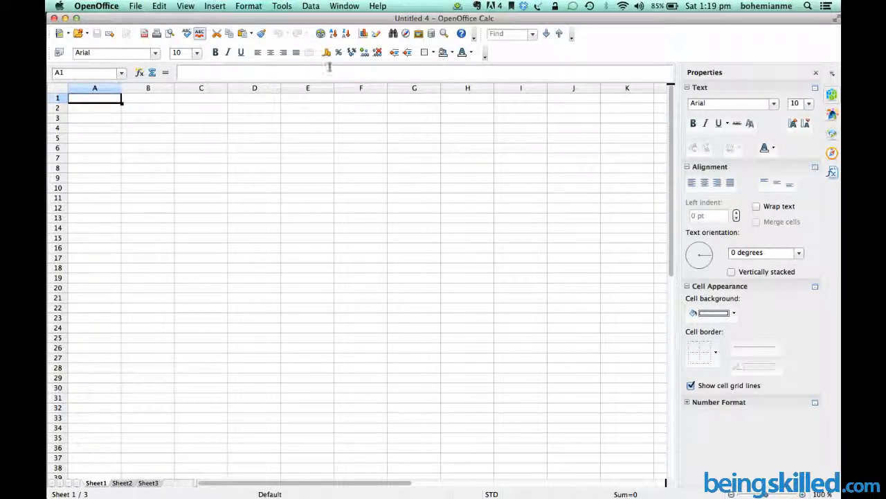
Step: Return to the Untitled 3 text document and create a folder named "untitled folder" inside BeingSkilled through the Open dialog
{"action": "key", "text": "super+grave"}
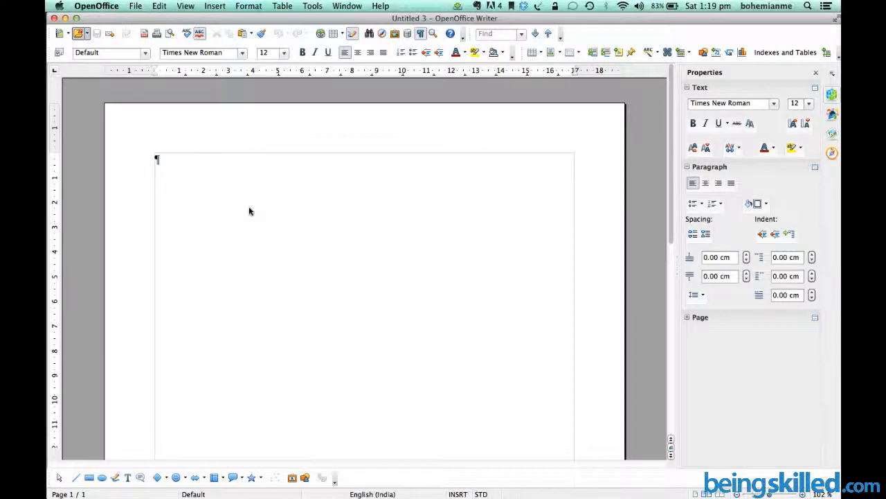
{"action": "key", "text": "super+o"}
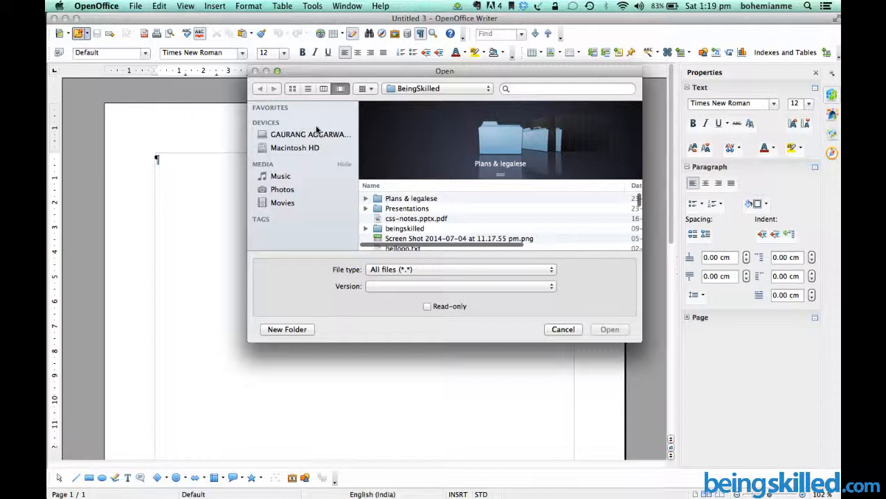
{"action": "left_click", "coordinate": [298, 330]}
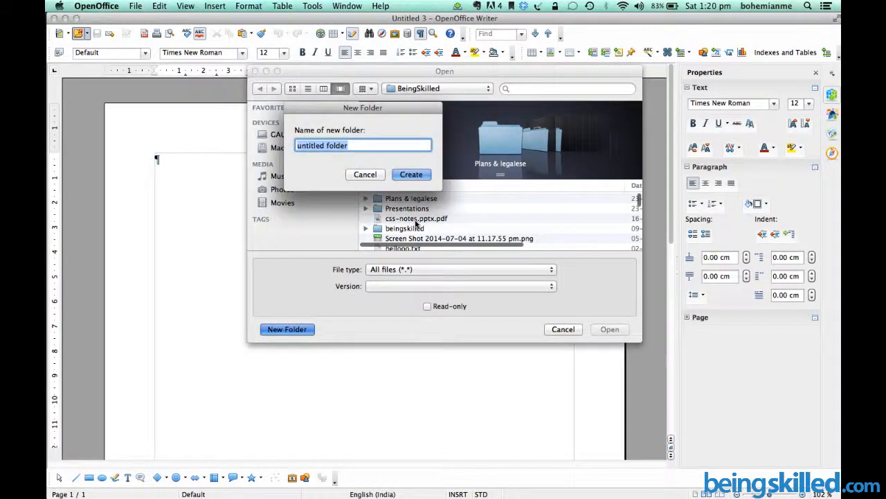
{"action": "left_click", "coordinate": [407, 175]}
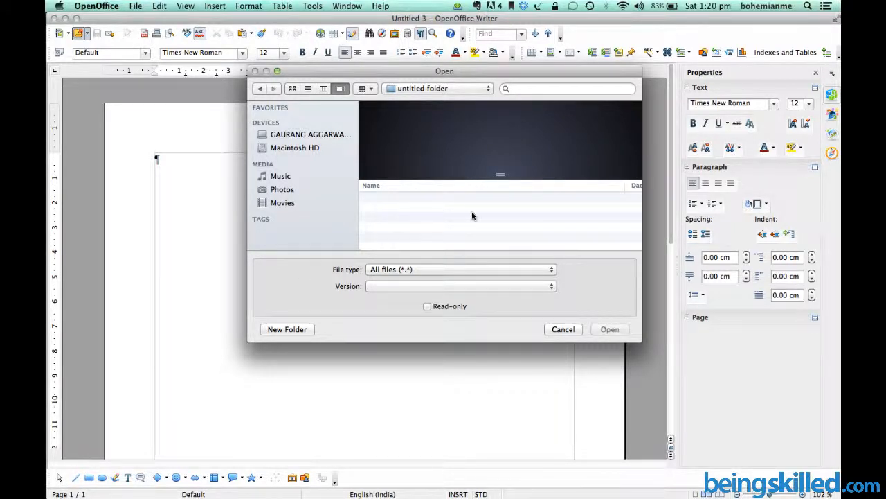
{"action": "left_click", "coordinate": [562, 329]}
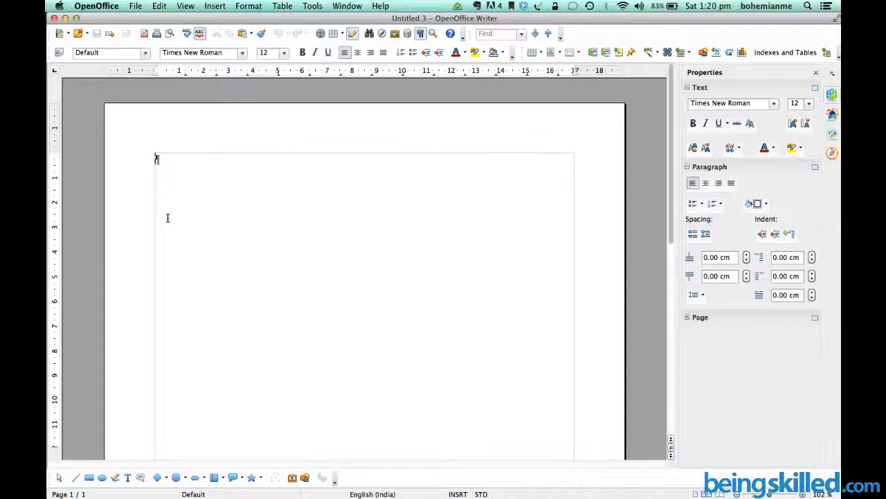
Step: Examine the list of recently opened documents and browse the BeingSkilled folder and its "untitled folder" without opening a file
{"action": "left_click", "coordinate": [87, 35]}
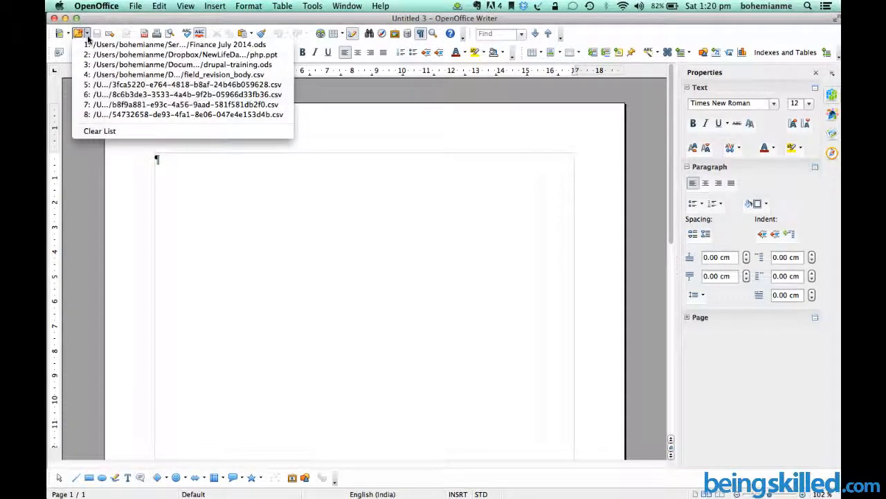
{"action": "left_click", "coordinate": [88, 39]}
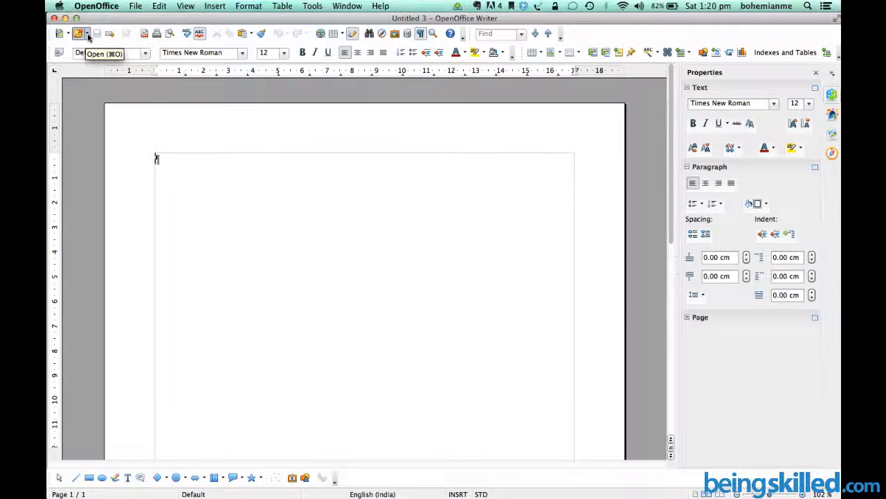
{"action": "left_click", "coordinate": [88, 36]}
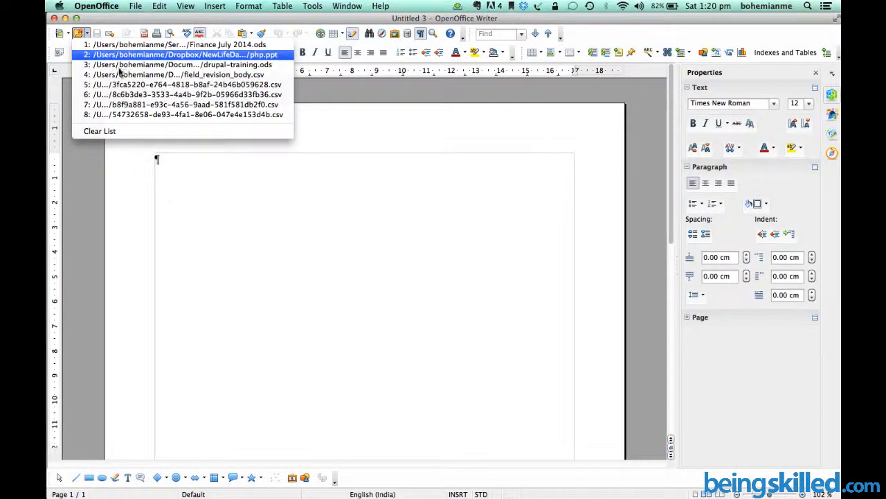
{"action": "left_click", "coordinate": [193, 246]}
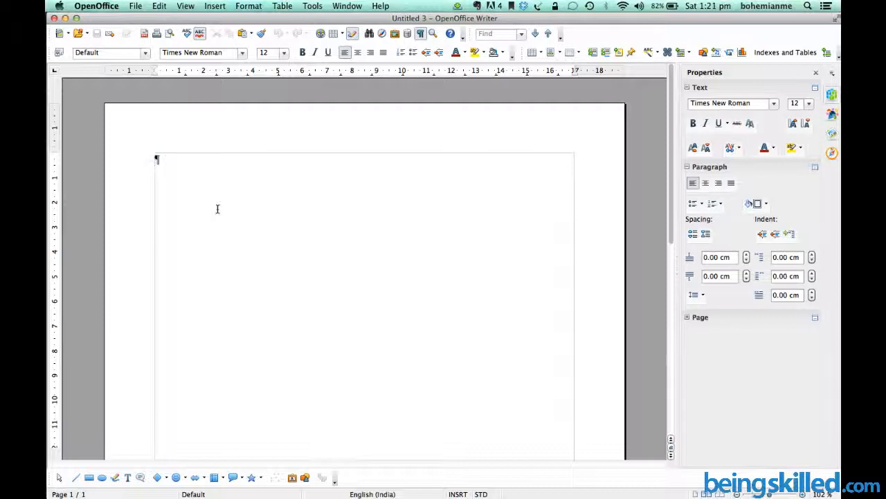
{"action": "left_click", "coordinate": [79, 34]}
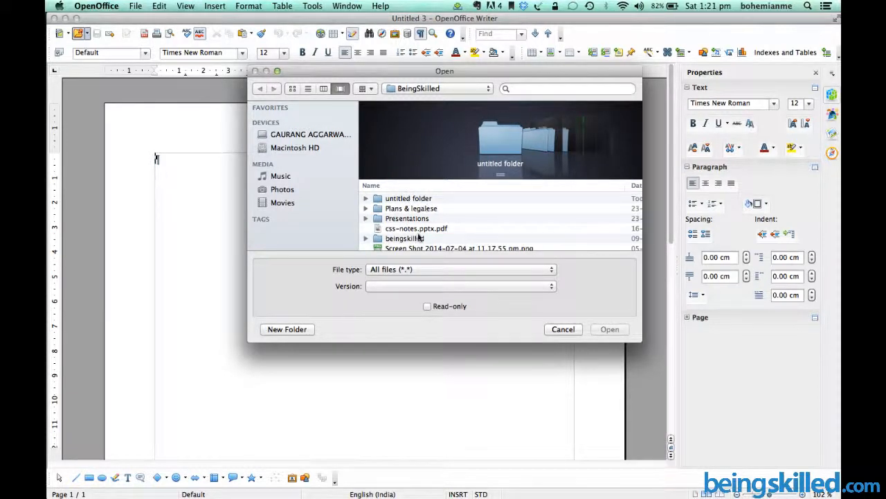
{"action": "scroll", "coordinate": [421, 236], "scroll_direction": "down", "scroll_amount": 10}
{"action": "scroll", "coordinate": [430, 234], "scroll_direction": "up", "scroll_amount": 10}
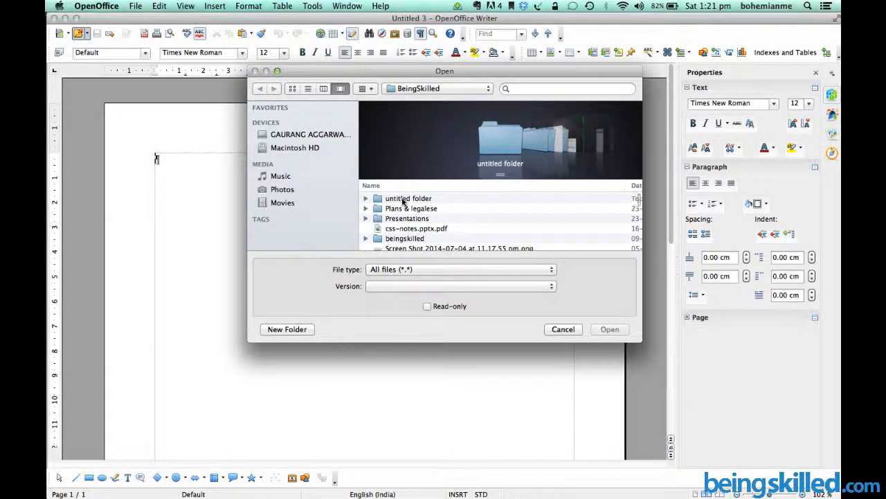
{"action": "double_click", "coordinate": [404, 202]}
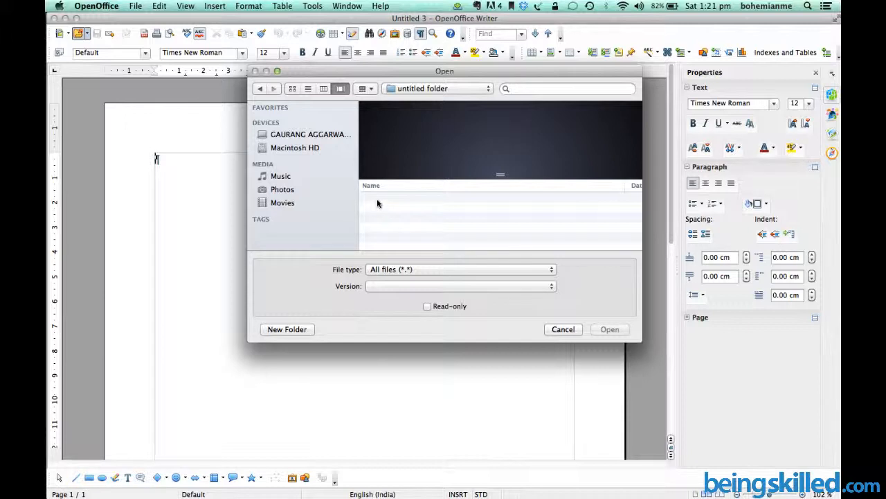
{"action": "key", "text": "Escape"}
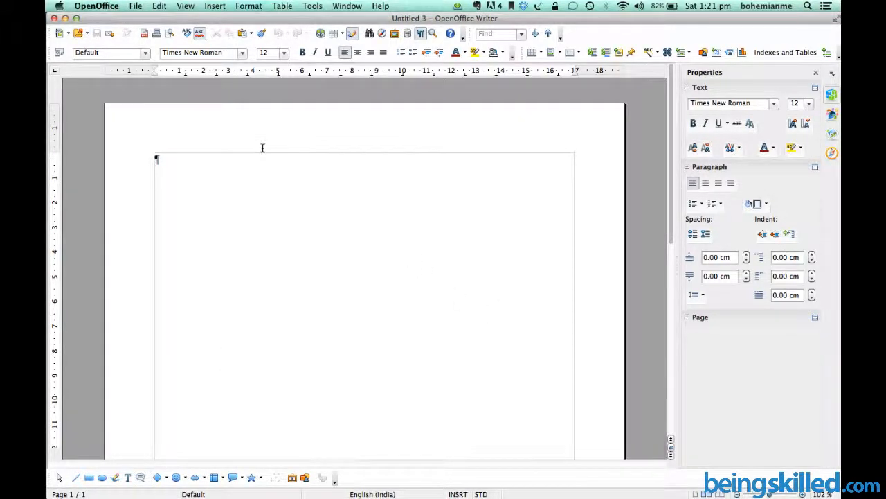
Step: Enter "Hello" in the document and save it as Newfile.odt in the Documents folder in ODF Text Document format
{"action": "type", "text": "Hel"}
{"action": "key", "text": "super+s"}
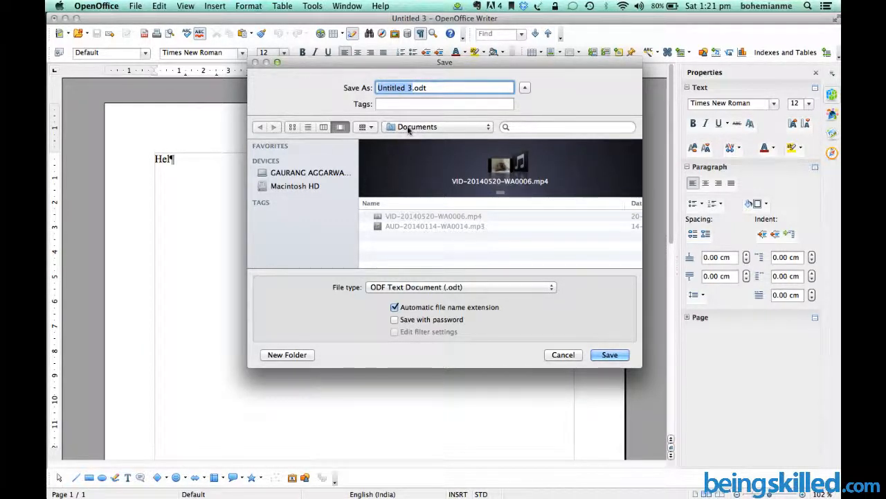
{"action": "left_click", "coordinate": [408, 130]}
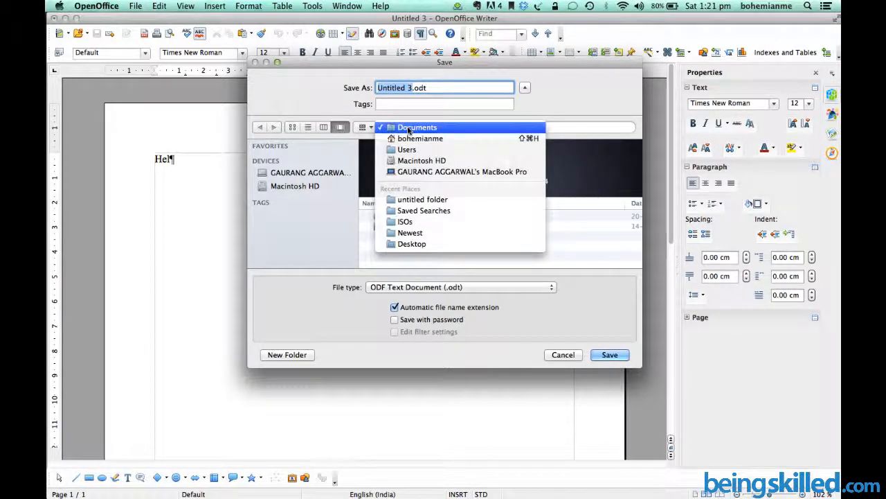
{"action": "left_click", "coordinate": [412, 128]}
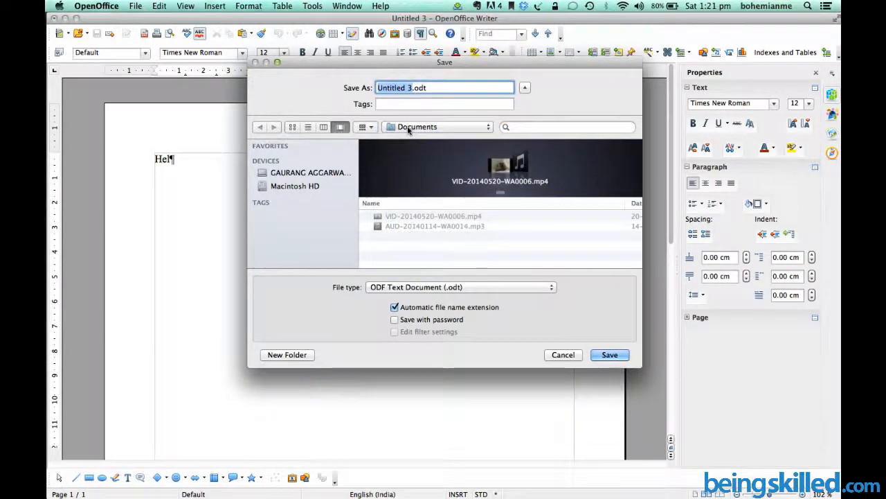
{"action": "left_click", "coordinate": [389, 87]}
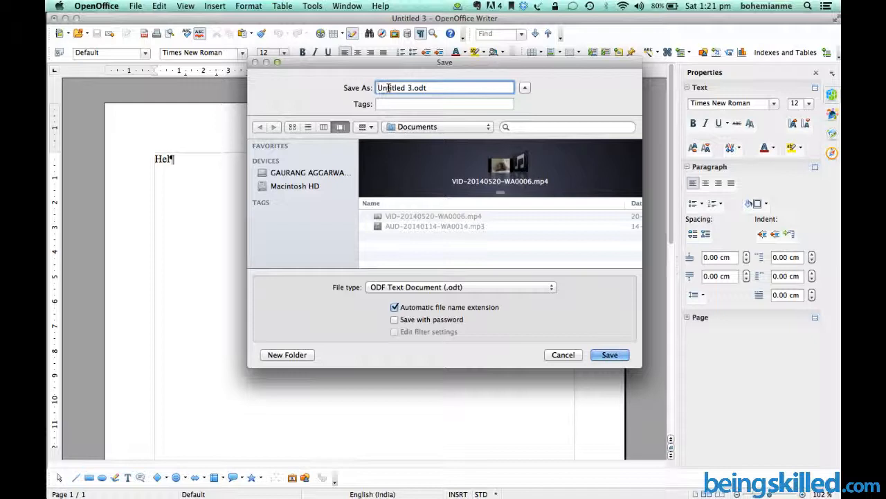
{"action": "triple_click", "coordinate": [388, 88]}
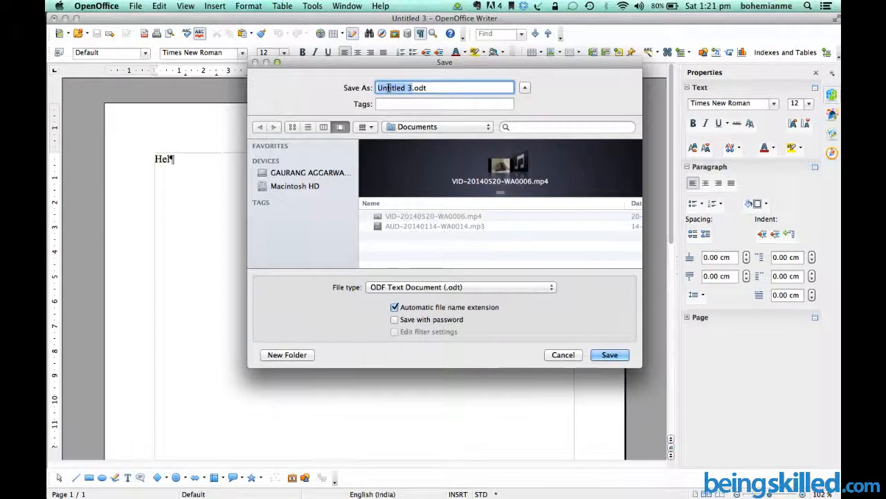
{"action": "type", "text": "Newfile"}
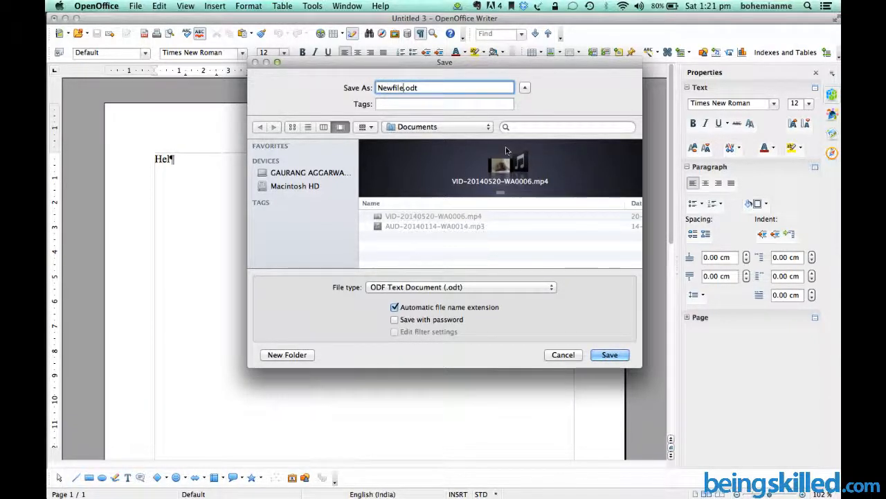
{"action": "key", "text": "Return"}
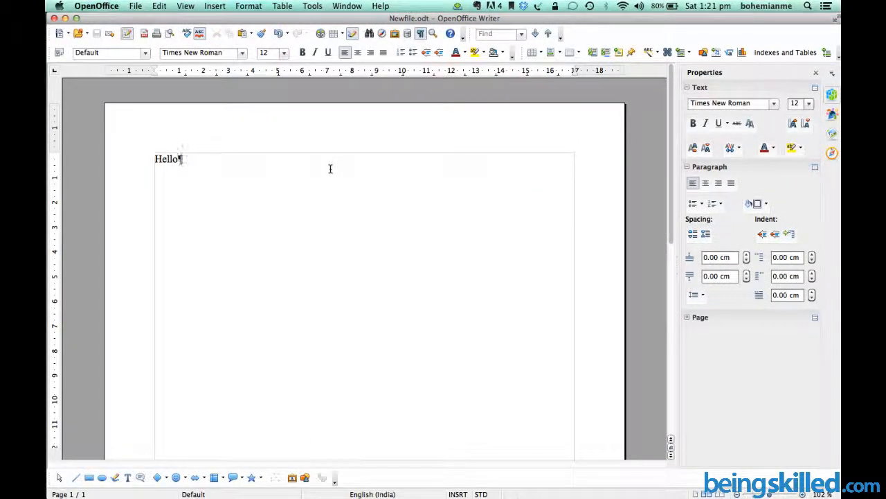
Step: Create a new blank text document and open the saved Newfile.odt from its file dialog
{"action": "key", "text": "super+n"}
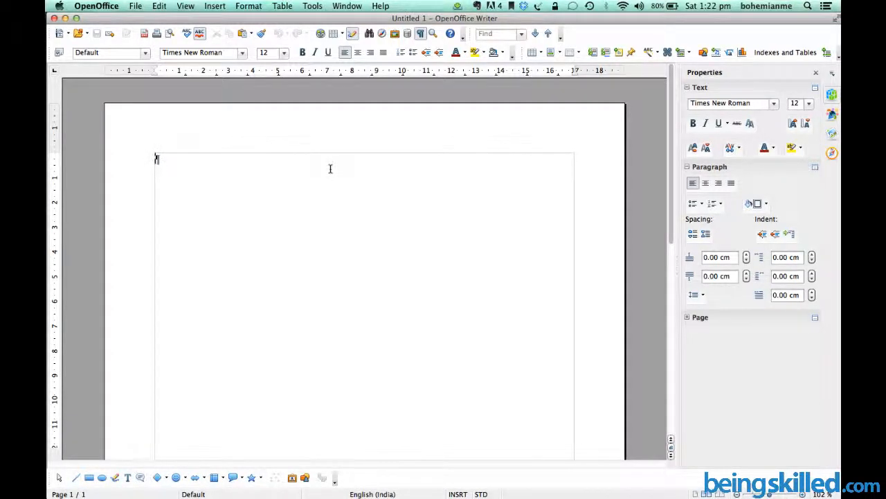
{"action": "key", "text": "super+o"}
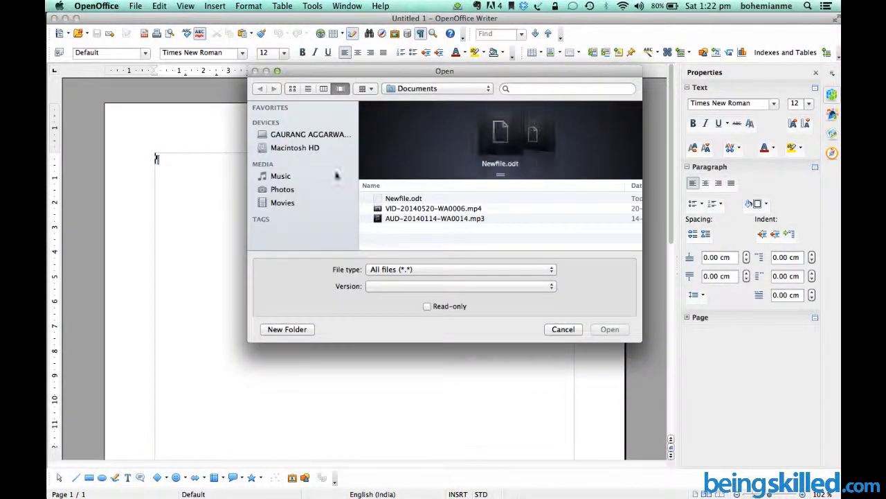
{"action": "double_click", "coordinate": [399, 200]}
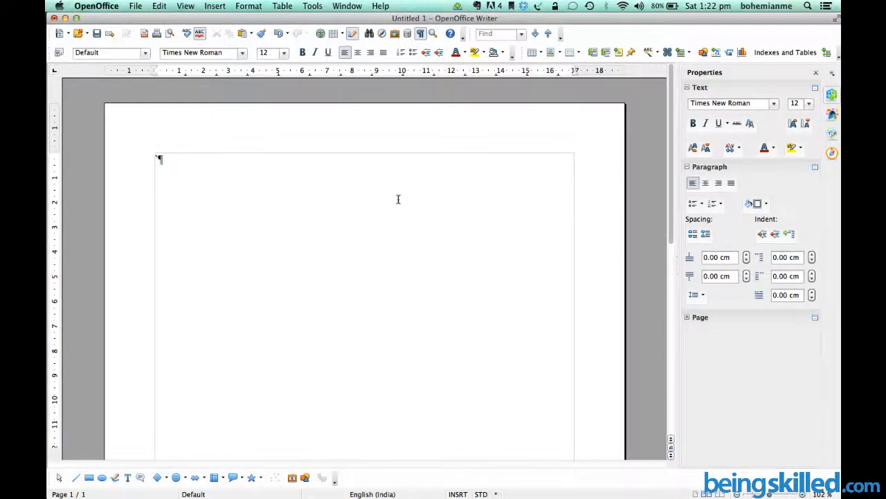
Step: Clear the stray character and extra line from the Untitled 1 document
{"action": "key", "text": "Return"}
{"action": "key", "text": "BackSpace"}
{"action": "key", "text": "BackSpace"}
Step: Open Newfile.odt from the Documents folder and add two empty paragraphs after "Hello"
{"action": "key", "text": "super+o"}
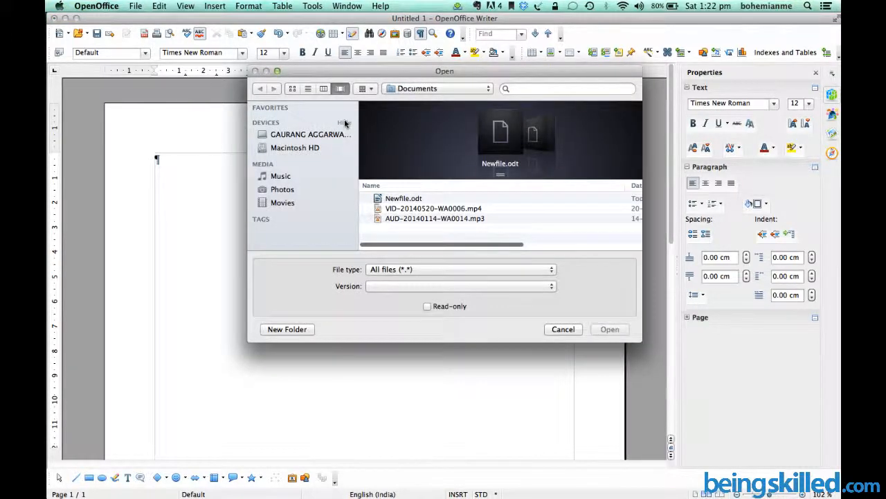
{"action": "left_click", "coordinate": [561, 329]}
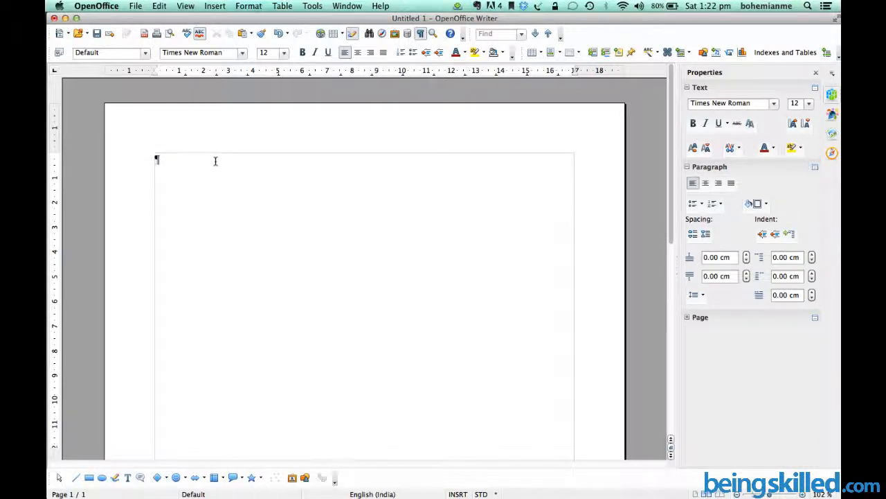
{"action": "left_click", "coordinate": [78, 35]}
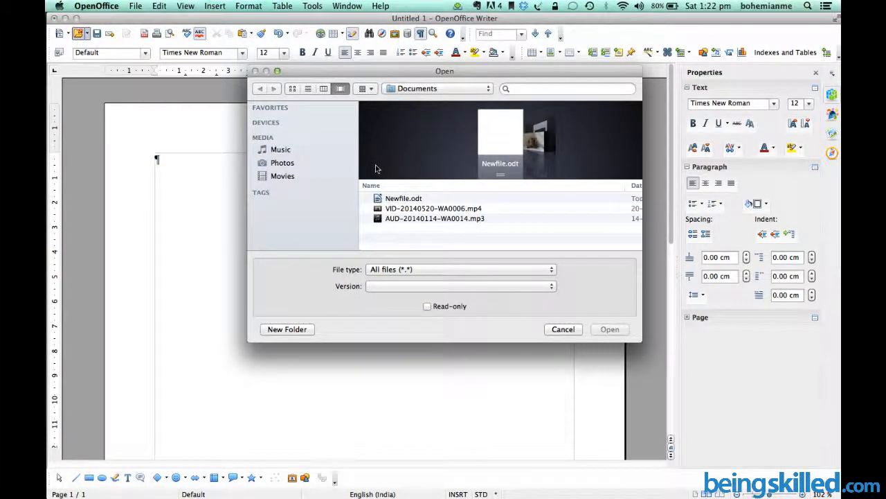
{"action": "left_click", "coordinate": [407, 200]}
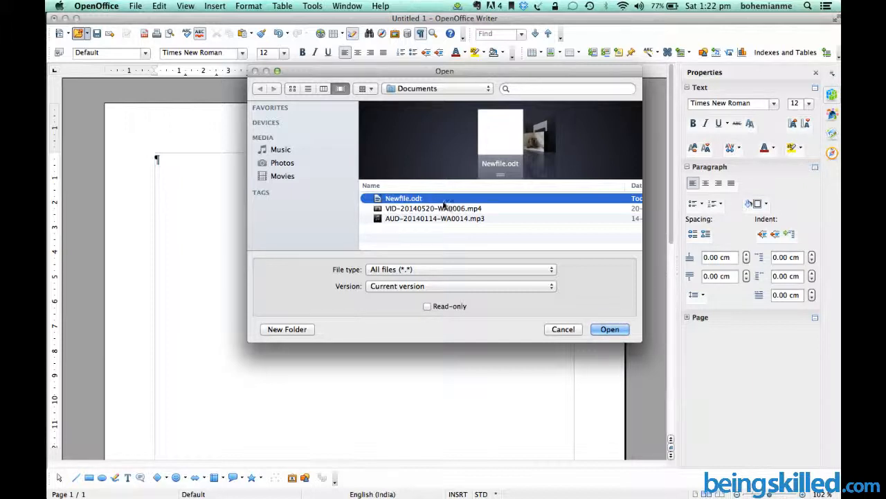
{"action": "left_click", "coordinate": [604, 330]}
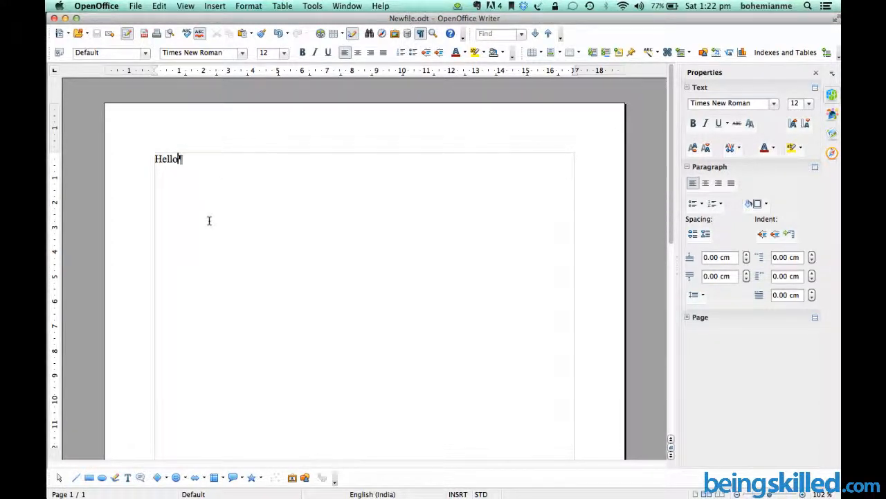
{"action": "key", "text": "Return"}
{"action": "key", "text": "Return"}
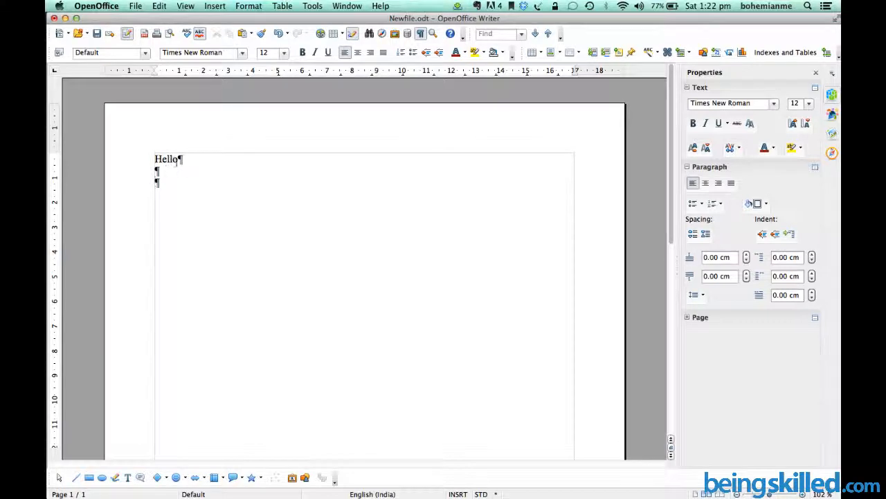
Step: Enter "Welcome to BeingSkilled" in the last empty paragraph and save the document
{"action": "type", "text": "Welcome to "}
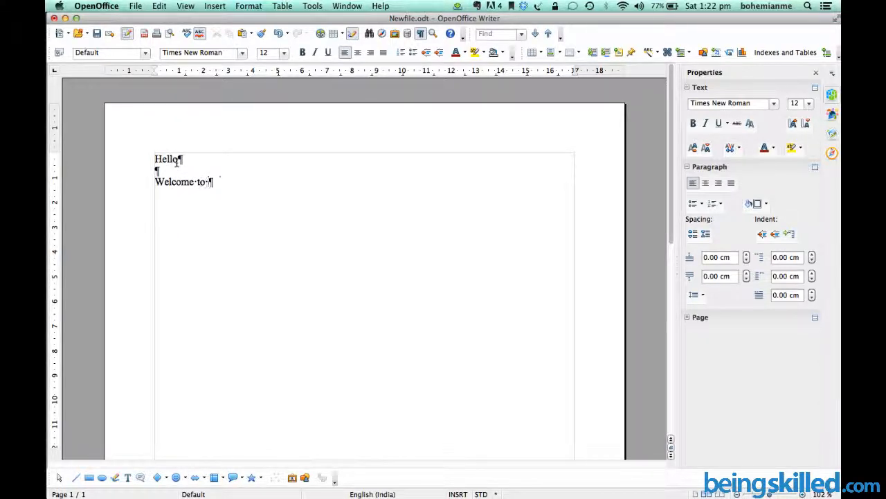
{"action": "type", "text": "BeingSkilled"}
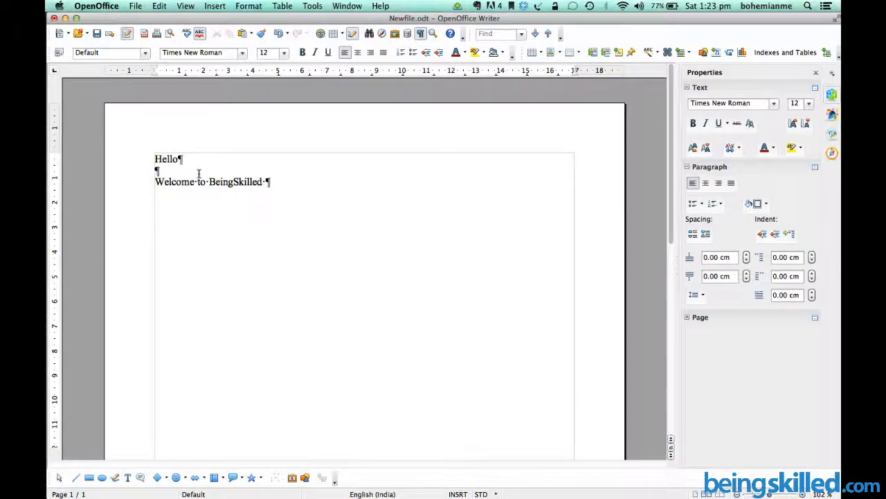
{"action": "left_click", "coordinate": [97, 38]}
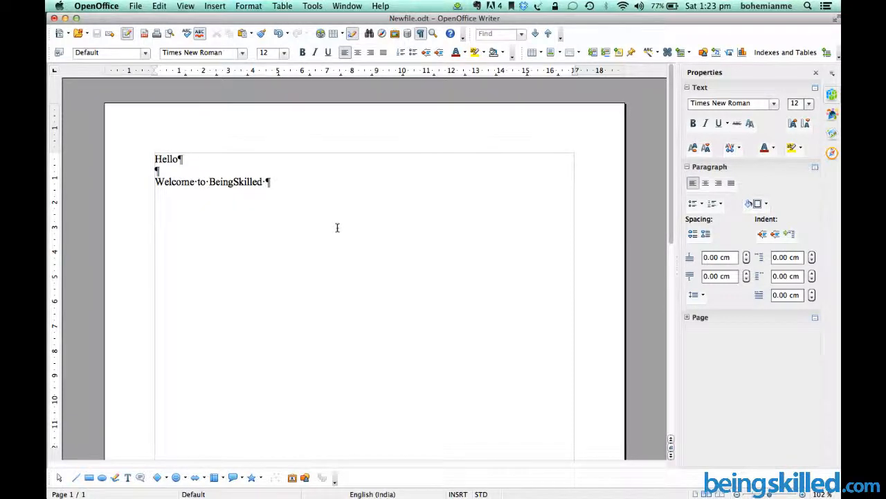
Step: Add "Hello," two paragraphs below the "Welcome to BeingSkilled" line and save the document
{"action": "key", "text": "Return"}
{"action": "key", "text": "Return"}
{"action": "type", "text": "Hello"}
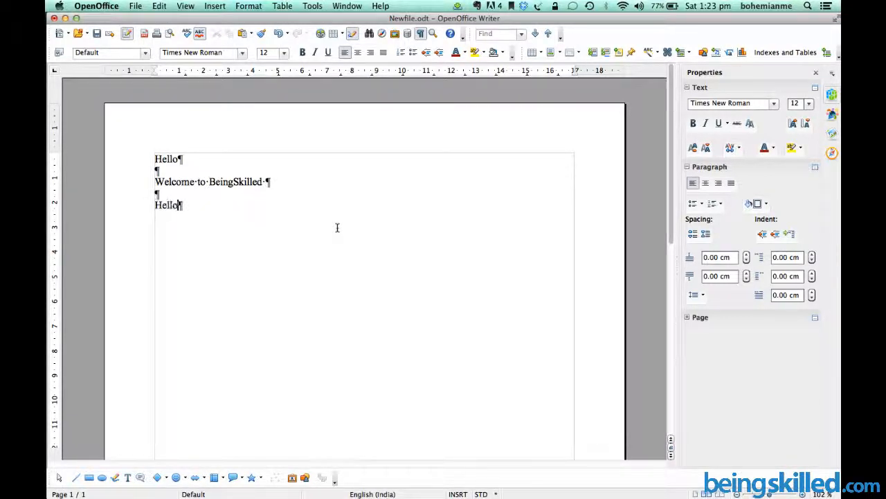
{"action": "type", "text": ","}
{"action": "key", "text": "BackSpace"}
{"action": "key", "text": "BackSpace"}
{"action": "type", "text": ","}
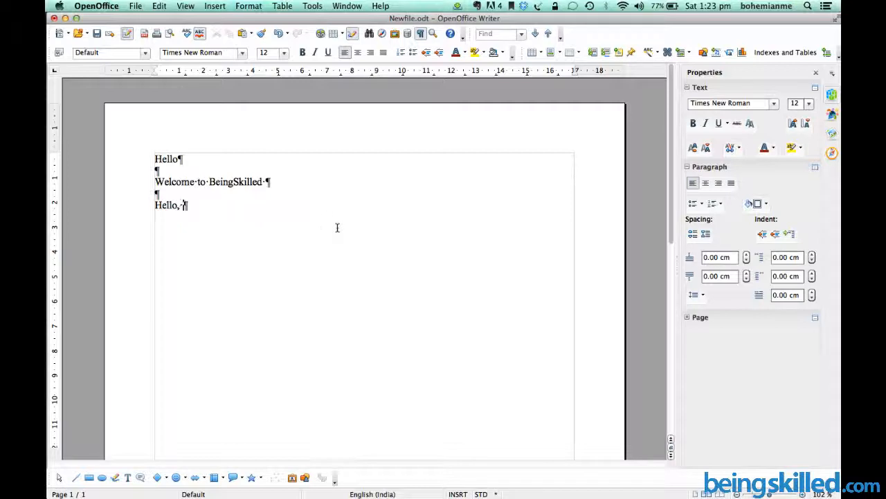
{"action": "left_click", "coordinate": [96, 34]}
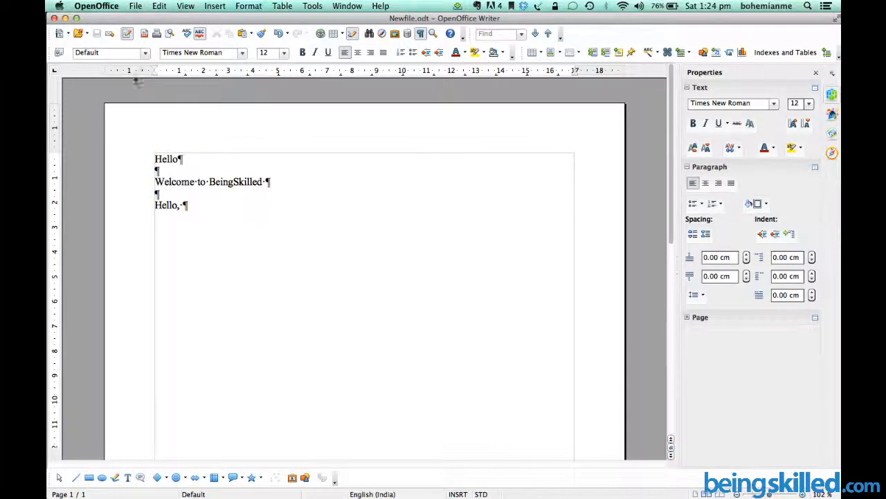
Step: Switch the document to read-only and back to edit mode, and add three empty paragraphs after "Hello,"
{"action": "left_click", "coordinate": [125, 35]}
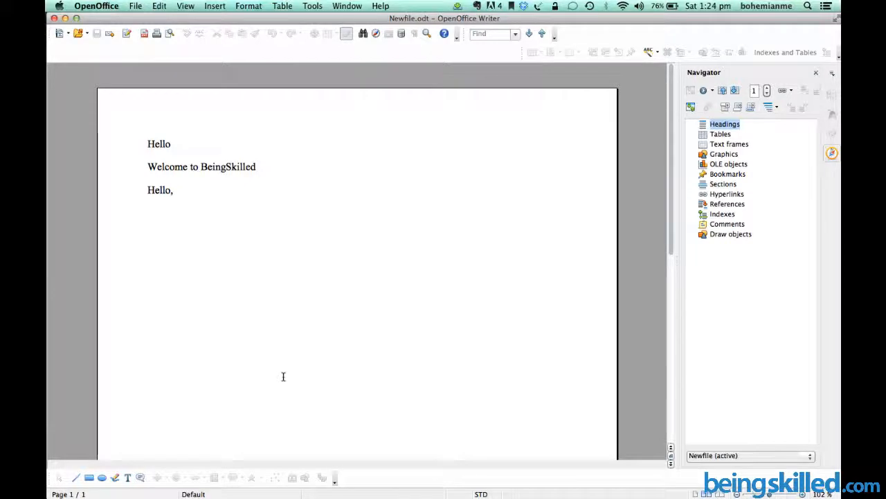
{"action": "left_click", "coordinate": [126, 36]}
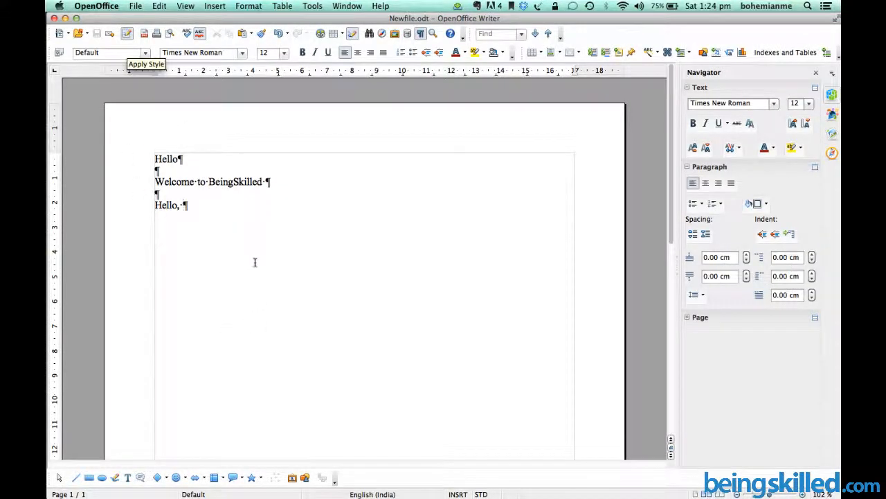
{"action": "key", "text": "Return"}
{"action": "key", "text": "Return"}
{"action": "key", "text": "Return"}
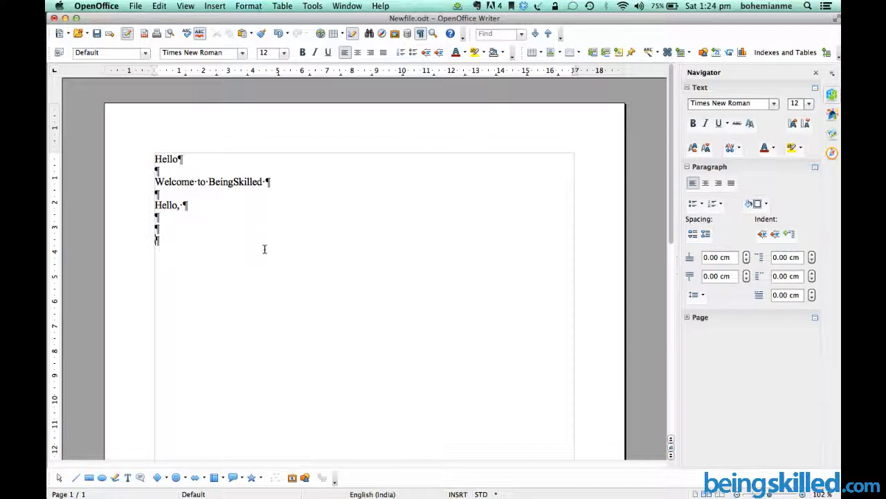
Step: Export the document directly as Newfile.pdf to the Documents folder
{"action": "left_click", "coordinate": [144, 34]}
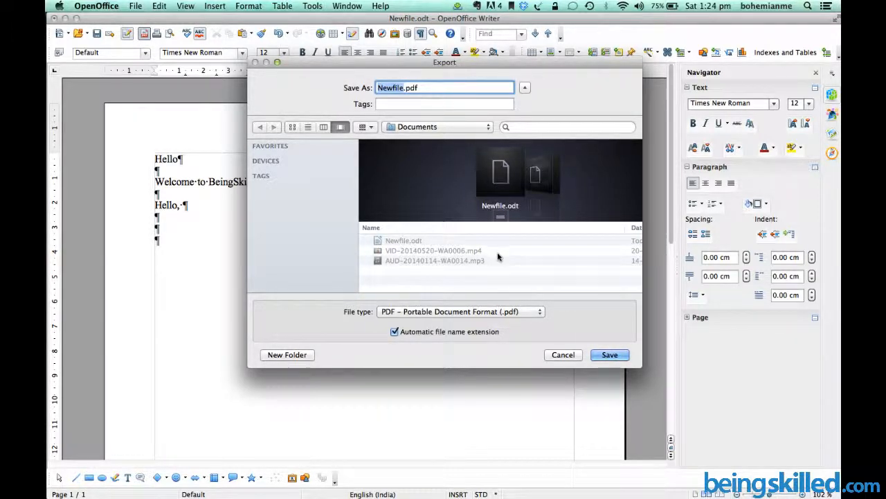
{"action": "left_click", "coordinate": [609, 355]}
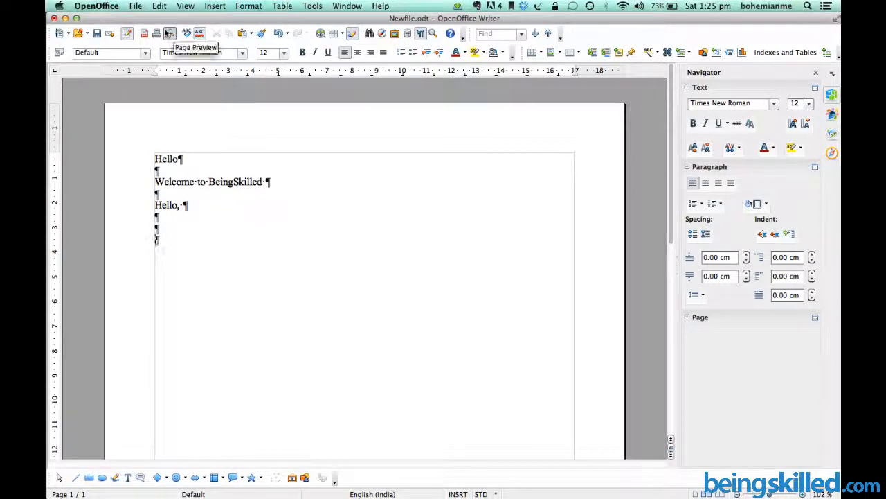
Step: Look at the document in page preview, zooming to 100 % and out to 25 %, and close the preview
{"action": "left_click", "coordinate": [169, 34]}
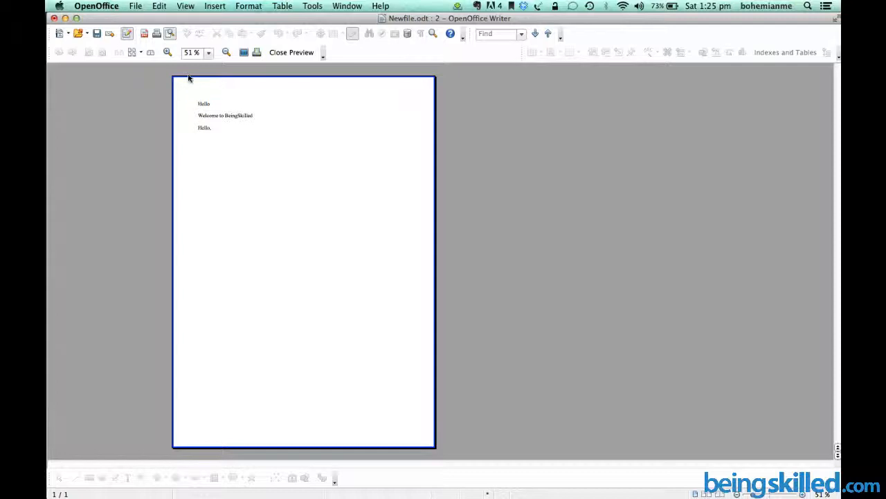
{"action": "left_click", "coordinate": [167, 52]}
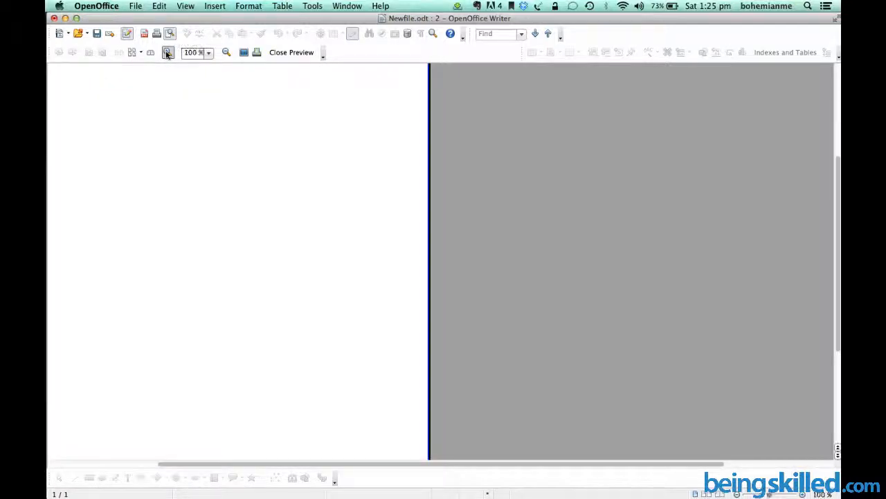
{"action": "left_click", "coordinate": [226, 54]}
{"action": "left_click", "coordinate": [225, 54]}
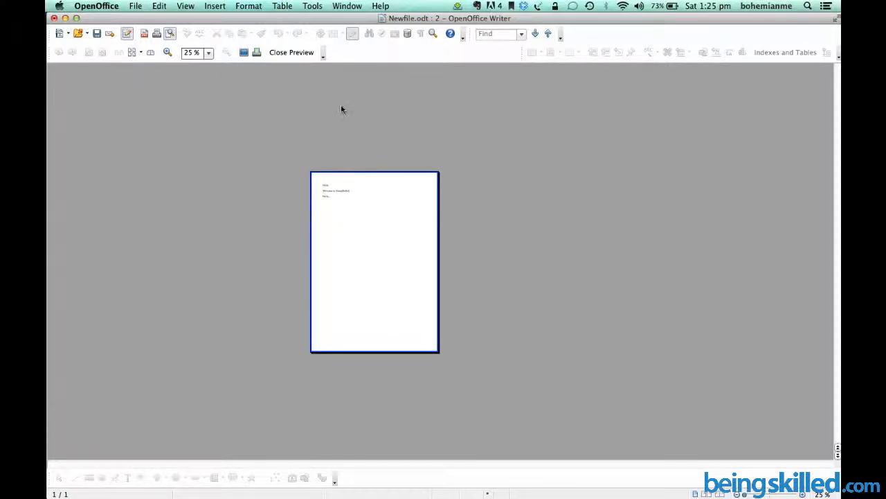
{"action": "left_click", "coordinate": [291, 54]}
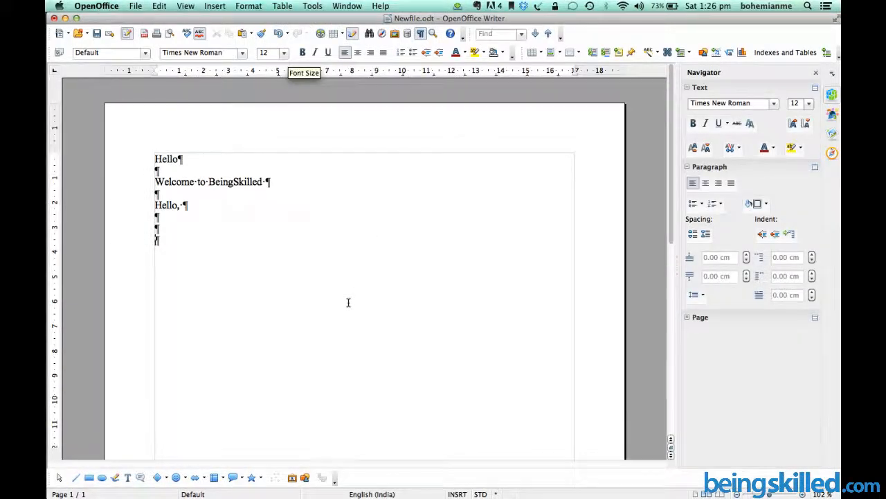
Step: Add empty paragraphs until the text runs onto a second page and enter "This is page 2" there
{"action": "key", "text": "Return"}
{"action": "key", "text": "Return"}
{"action": "key", "text": "Return"}
{"action": "key", "text": "Return"}
{"action": "key", "text": "Return"}
{"action": "key", "text": "Return"}
{"action": "key", "text": "Return"}
{"action": "key", "text": "Return"}
{"action": "key", "text": "Return"}
{"action": "key", "text": "Return"}
{"action": "key", "text": "Return"}
{"action": "key", "text": "Return"}
{"action": "key", "text": "Return"}
{"action": "key", "text": "Return"}
{"action": "key", "text": "Return"}
{"action": "key", "text": "Return"}
{"action": "key", "text": "Return"}
{"action": "key", "text": "Return"}
{"action": "key", "text": "Return"}
{"action": "key", "text": "Return"}
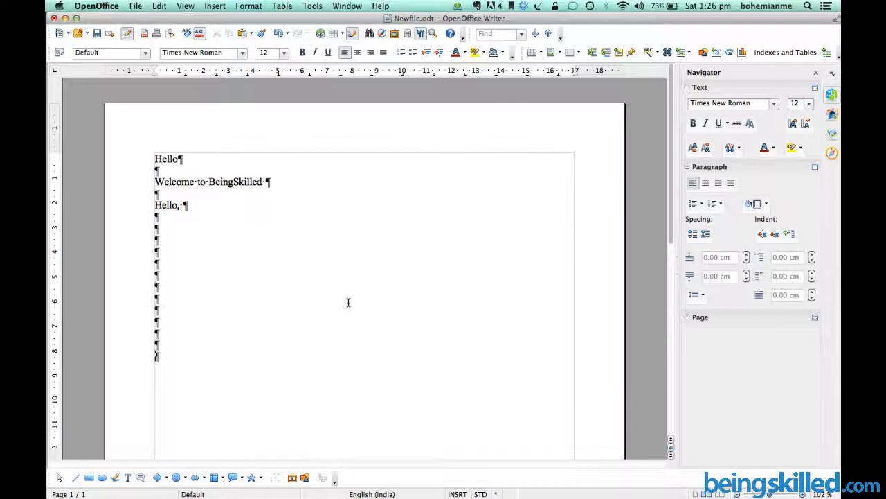
{"action": "key", "text": "Return"}
{"action": "key", "text": "Return"}
{"action": "key", "text": "Return"}
{"action": "key", "text": "Return"}
{"action": "key", "text": "Return"}
{"action": "key", "text": "Return"}
{"action": "key", "text": "Return"}
{"action": "key", "text": "Return"}
{"action": "key", "text": "Return"}
{"action": "key", "text": "Return"}
{"action": "key", "text": "Return"}
{"action": "key", "text": "Return"}
{"action": "key", "text": "Return"}
{"action": "key", "text": "Return"}
{"action": "key", "text": "Return"}
{"action": "key", "text": "Return"}
{"action": "key", "text": "Return"}
{"action": "key", "text": "Return"}
{"action": "key", "text": "Return"}
{"action": "key", "text": "Return"}
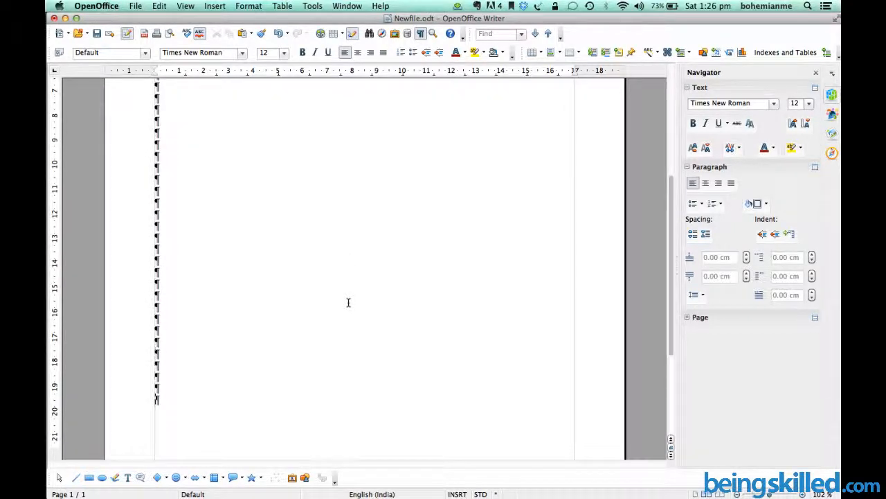
{"action": "key", "text": "Return"}
{"action": "key", "text": "Return"}
{"action": "key", "text": "Return"}
{"action": "key", "text": "Return"}
{"action": "key", "text": "Return"}
{"action": "type", "text": "This is pag"}
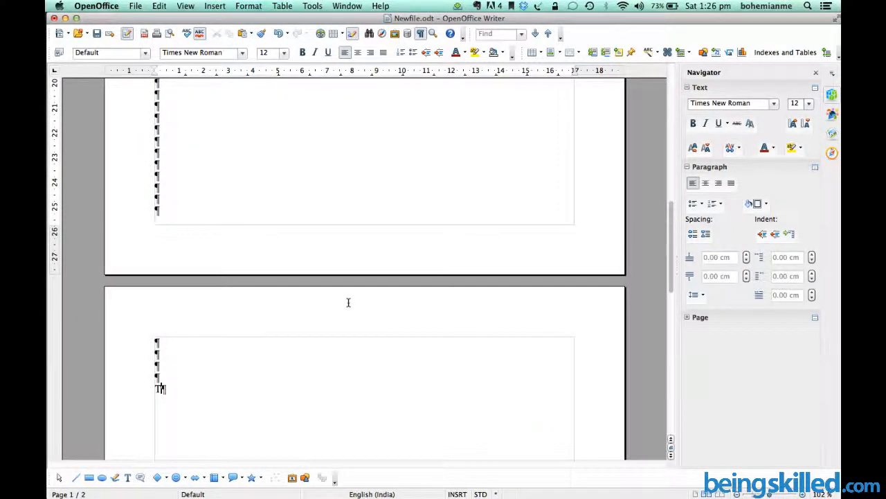
{"action": "type", "text": "e 2"}
Step: Add empty paragraphs until the text runs onto a third page and enter "This is page 3" there
{"action": "key", "text": "Return"}
{"action": "key", "text": "Return"}
{"action": "key", "text": "Return"}
{"action": "key", "text": "Return"}
{"action": "key", "text": "Return"}
{"action": "key", "text": "Return"}
{"action": "key", "text": "Return"}
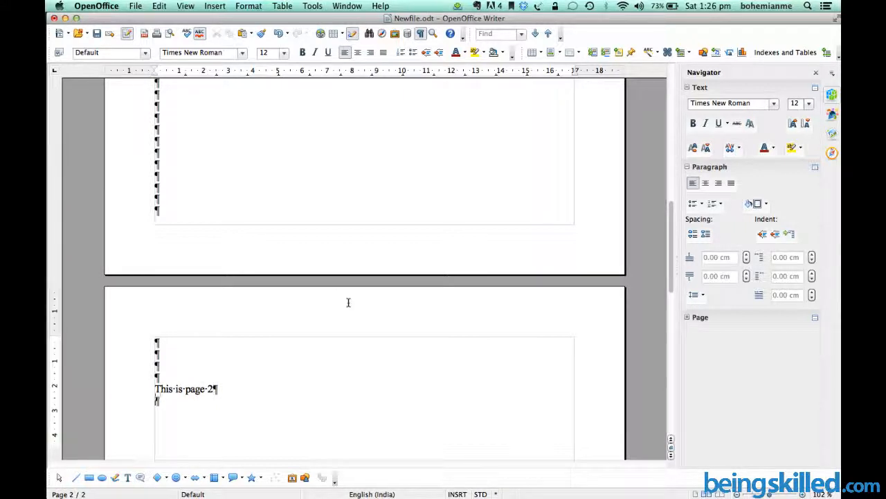
{"action": "key", "text": "Return"}
{"action": "key", "text": "Return"}
{"action": "key", "text": "Return"}
{"action": "key", "text": "Return"}
{"action": "key", "text": "Return"}
{"action": "key", "text": "Return"}
{"action": "key", "text": "Return"}
{"action": "key", "text": "Return"}
{"action": "key", "text": "Return"}
{"action": "key", "text": "Return"}
{"action": "key", "text": "Return"}
{"action": "key", "text": "Return"}
{"action": "key", "text": "Return"}
{"action": "key", "text": "Return"}
{"action": "key", "text": "Return"}
{"action": "key", "text": "Return"}
{"action": "key", "text": "Return"}
{"action": "key", "text": "Return"}
{"action": "key", "text": "Return"}
{"action": "key", "text": "Return"}
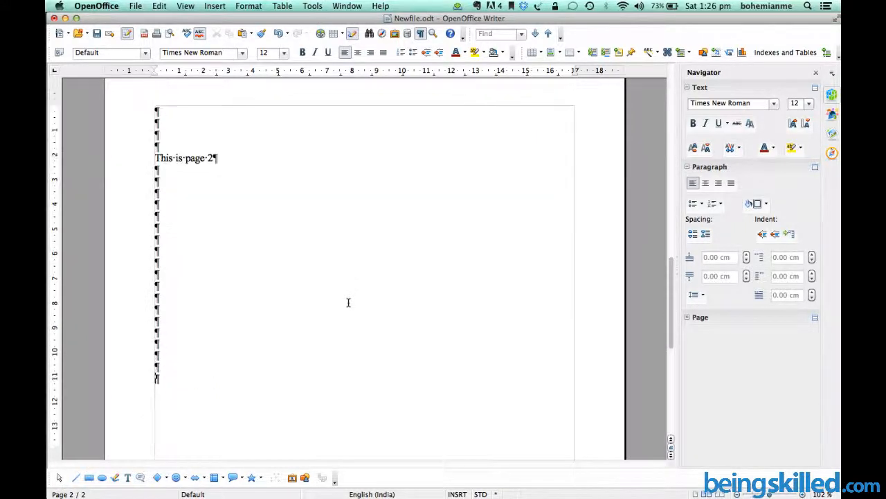
{"action": "key", "text": "Return"}
{"action": "key", "text": "Return"}
{"action": "key", "text": "Return"}
{"action": "key", "text": "Return"}
{"action": "key", "text": "Return"}
{"action": "key", "text": "Return"}
{"action": "key", "text": "Return"}
{"action": "key", "text": "Return"}
{"action": "key", "text": "Return"}
{"action": "key", "text": "Return"}
{"action": "key", "text": "Return"}
{"action": "key", "text": "Return"}
{"action": "key", "text": "Return"}
{"action": "key", "text": "Return"}
{"action": "key", "text": "Return"}
{"action": "key", "text": "Return"}
{"action": "key", "text": "Return"}
{"action": "key", "text": "Return"}
{"action": "key", "text": "Return"}
{"action": "key", "text": "Return"}
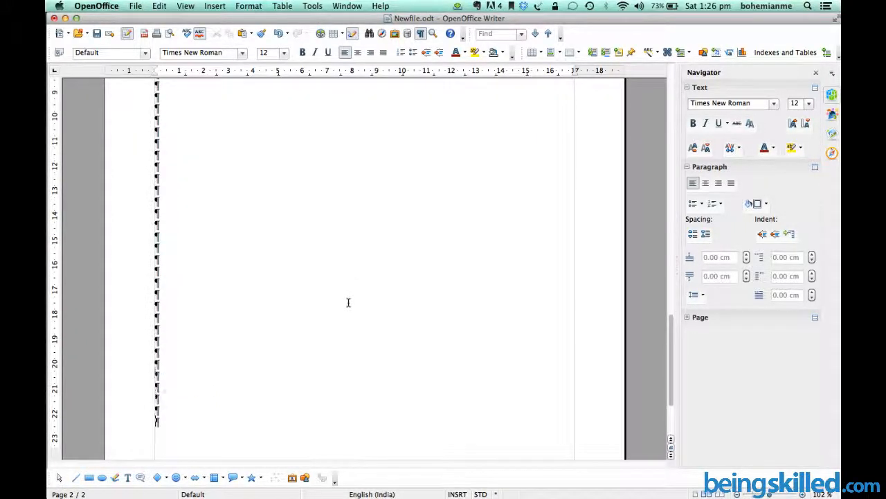
{"action": "type", "text": "This "}
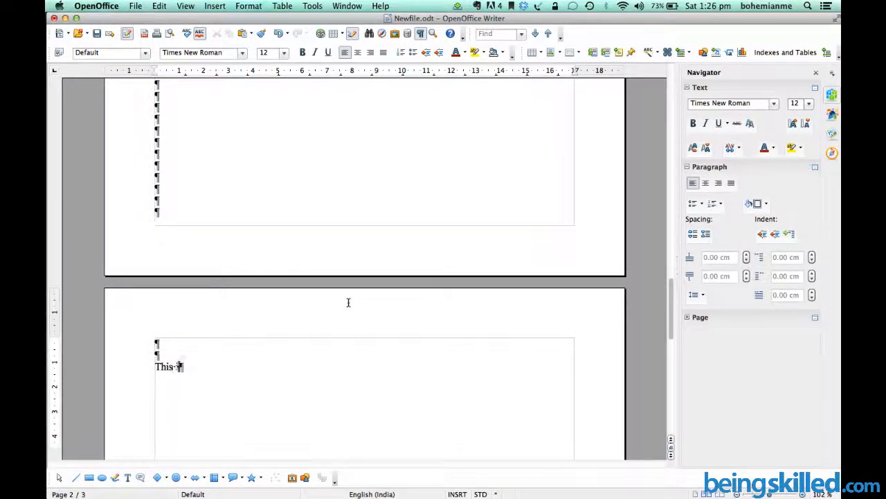
{"action": "type", "text": "is page 3"}
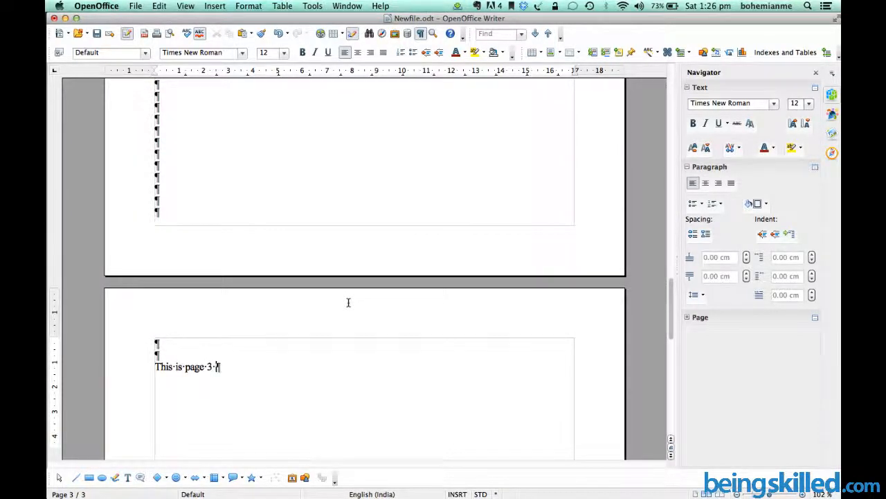
Step: Open the page preview from the first page and set its multiple-page layout to 3 rows and 0 columns
{"action": "left_click", "coordinate": [169, 34]}
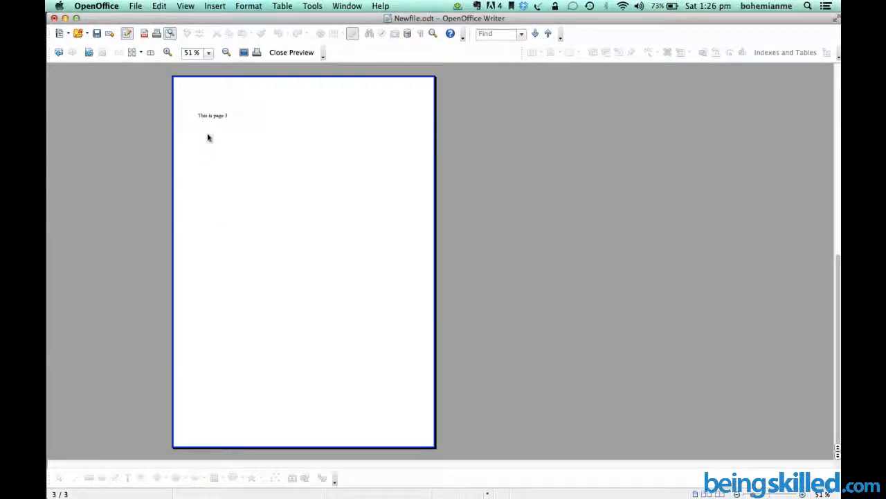
{"action": "left_click", "coordinate": [132, 53]}
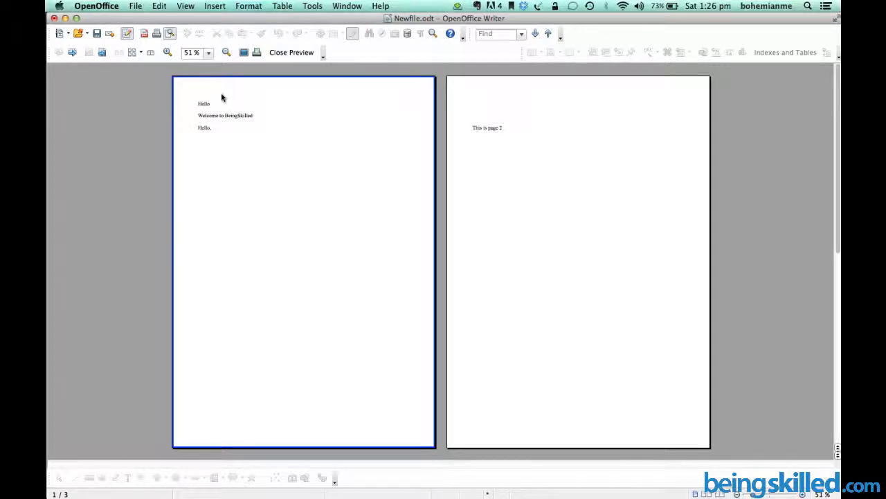
{"action": "left_click", "coordinate": [135, 54]}
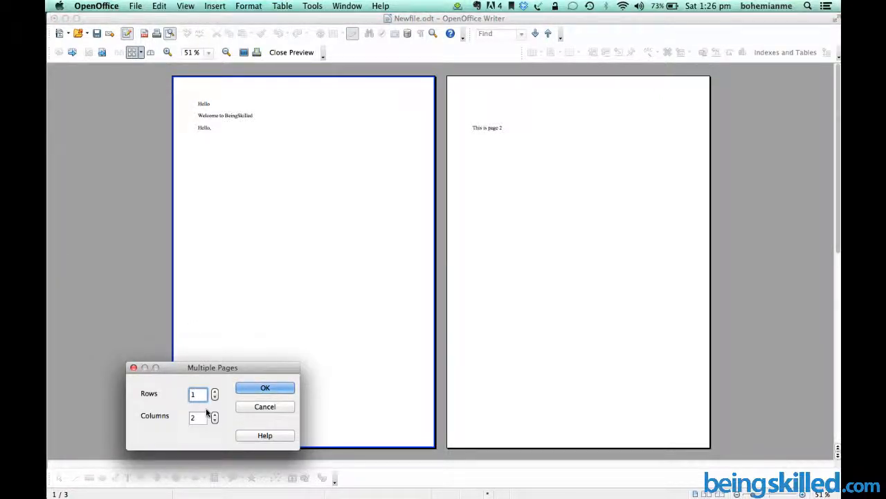
{"action": "left_click_drag", "start_coordinate": [196, 393], "coordinate": [185, 393]}
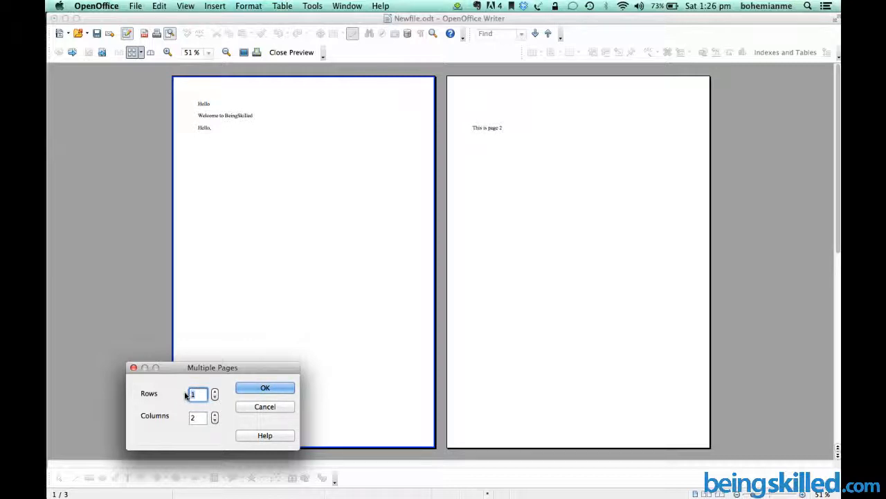
{"action": "type", "text": "3"}
{"action": "key", "text": "Tab"}
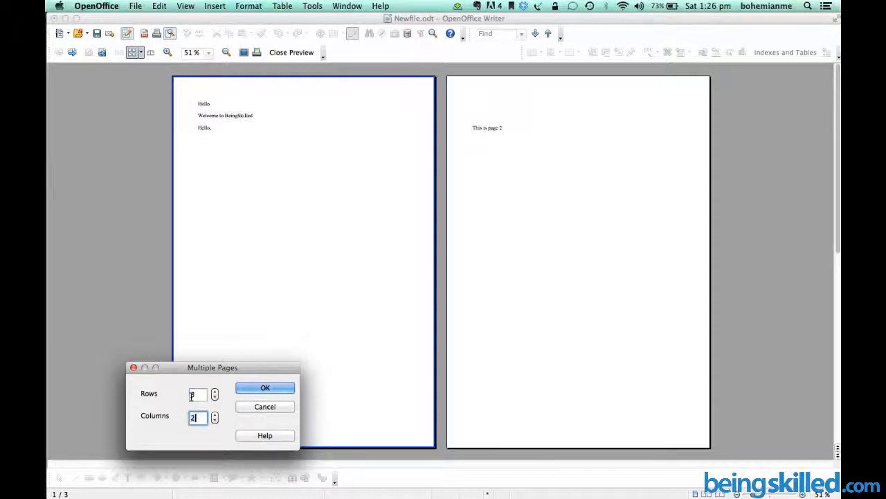
{"action": "type", "text": "0"}
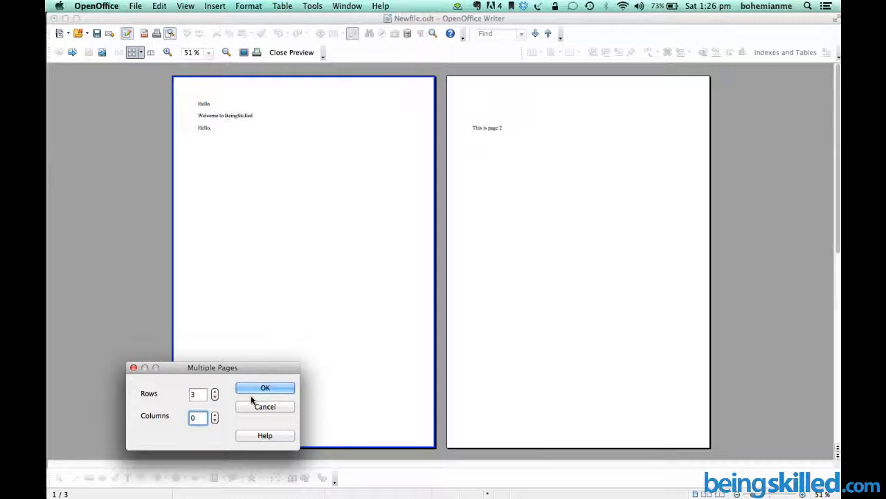
{"action": "left_click", "coordinate": [244, 389]}
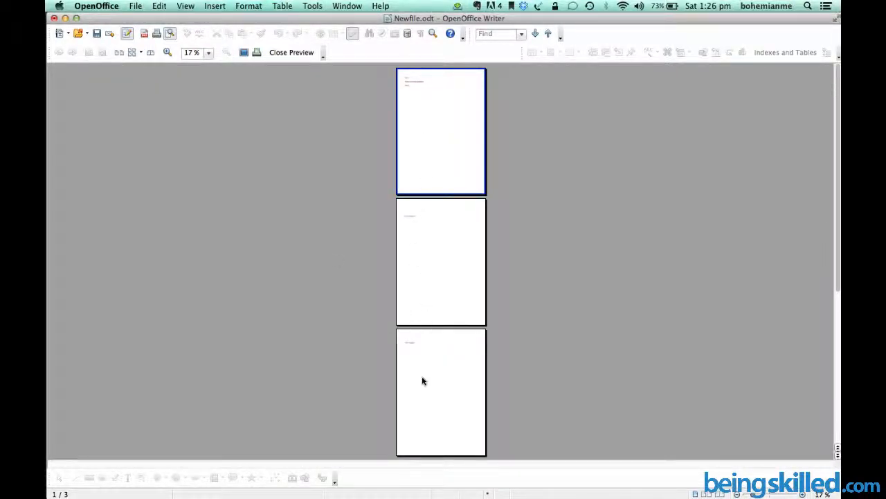
Step: Set the page preview's multiple-page layout to 1 row and 3 columns
{"action": "left_click", "coordinate": [136, 52]}
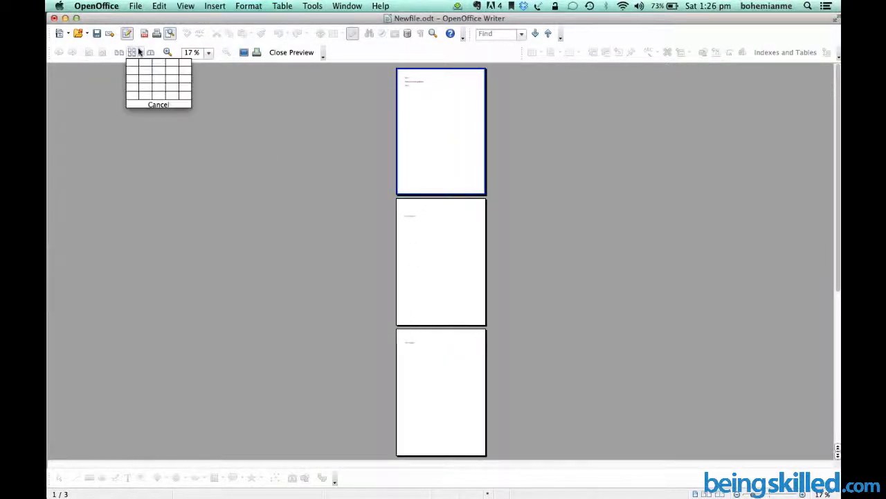
{"action": "left_click", "coordinate": [135, 52]}
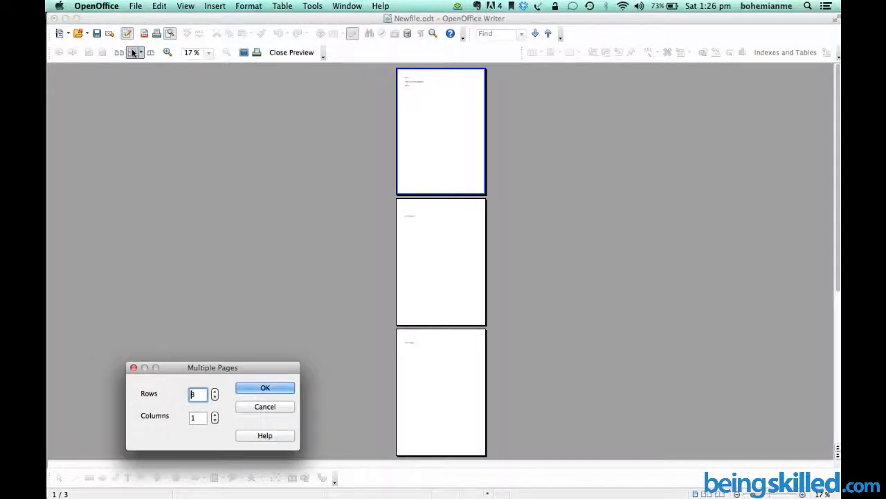
{"action": "type", "text": "1"}
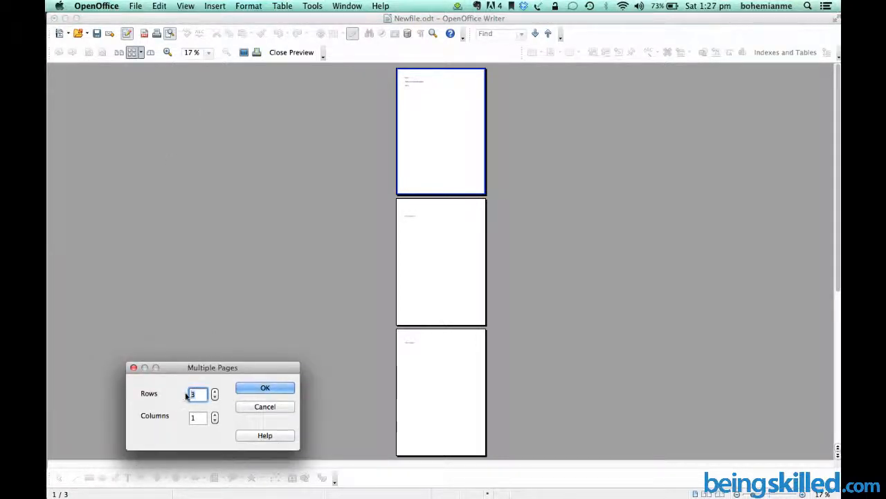
{"action": "key", "text": "Tab"}
{"action": "type", "text": "3"}
{"action": "key", "text": "BackSpace"}
{"action": "key", "text": "BackSpace"}
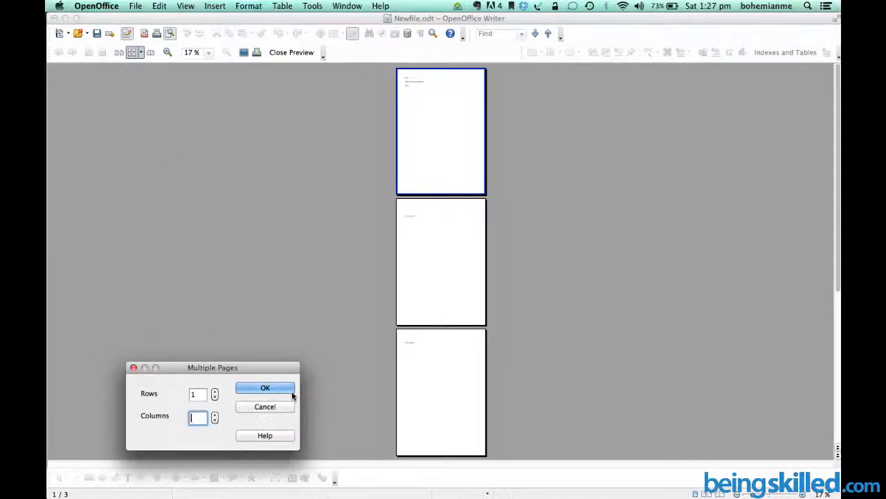
{"action": "key", "text": "shift+Tab"}
{"action": "key", "text": "Tab"}
{"action": "type", "text": "3"}
{"action": "left_click", "coordinate": [200, 394]}
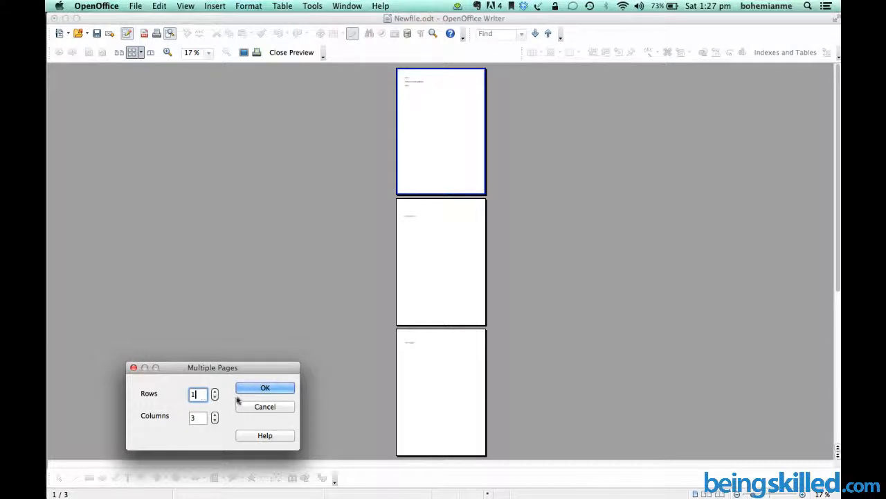
{"action": "left_click", "coordinate": [263, 389]}
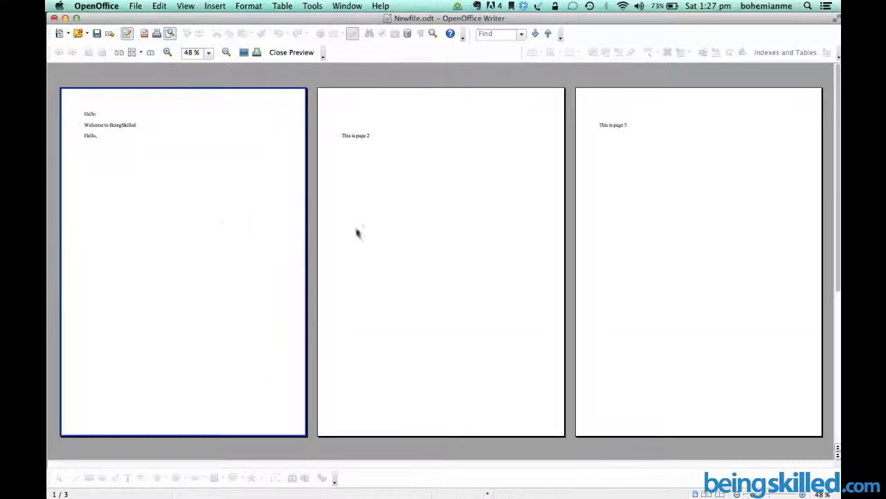
Step: Choose the 3 x 1 pages layout for the preview from the page grid
{"action": "left_click", "coordinate": [141, 55]}
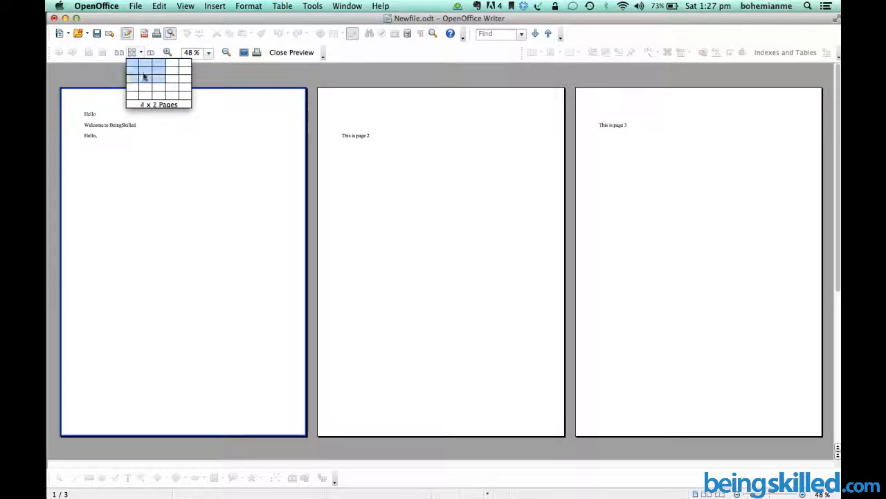
{"action": "left_click", "coordinate": [141, 54]}
{"action": "left_click", "coordinate": [141, 58]}
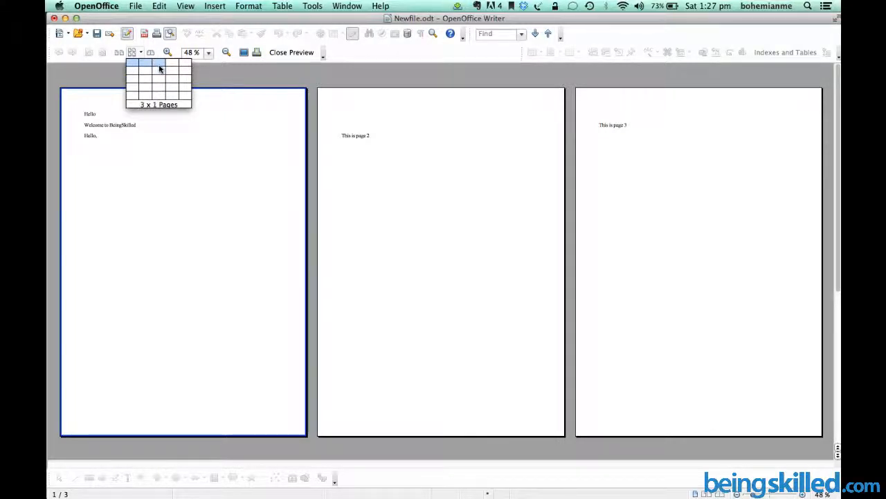
{"action": "left_click", "coordinate": [159, 68]}
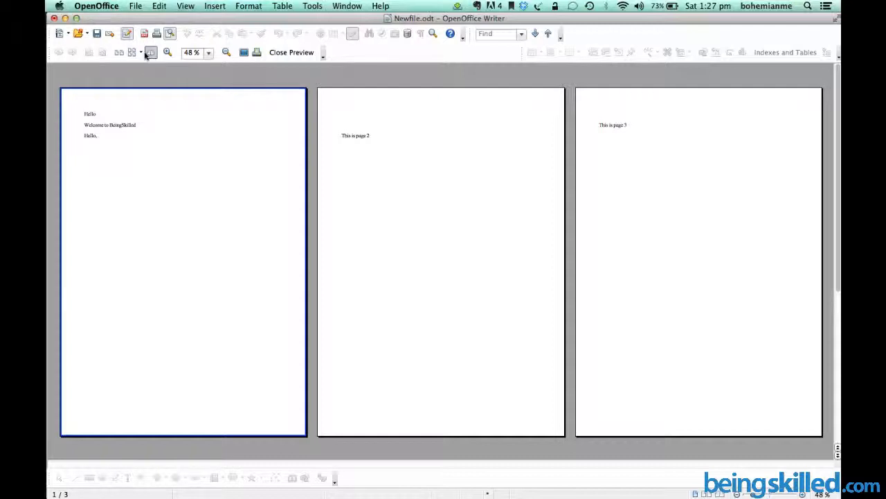
Step: Switch the preview to the 1 x 2 pages layout and close the page preview
{"action": "left_click", "coordinate": [141, 54]}
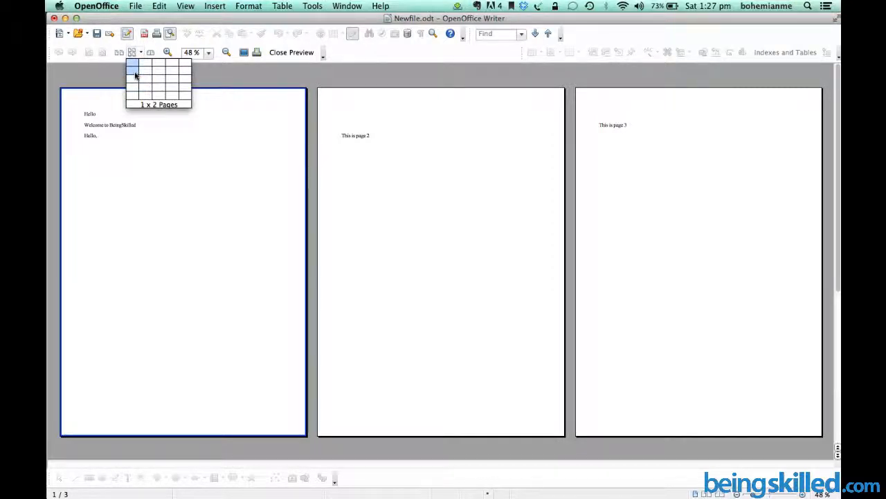
{"action": "left_click", "coordinate": [135, 75]}
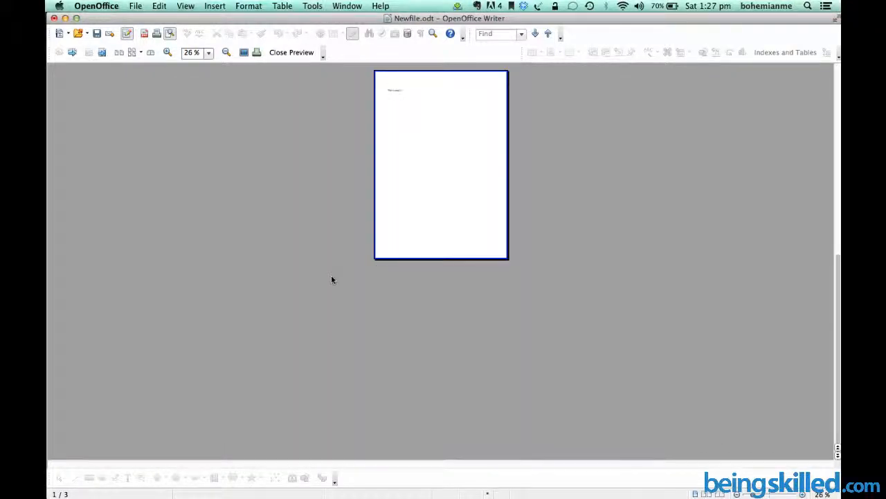
{"action": "left_click", "coordinate": [294, 54]}
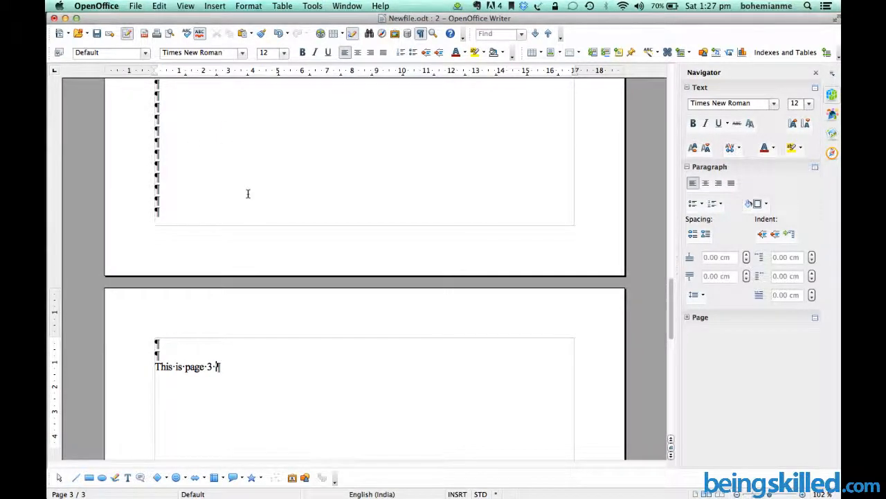
Step: Leave three blank lines below "This is page 3" and enter "This is a new world with mistakes sidjfsdij s dsfkosfd ijd f"
{"action": "scroll", "coordinate": [247, 192], "scroll_direction": "down", "scroll_amount": 3}
{"action": "key", "text": "Return"}
{"action": "key", "text": "Return"}
{"action": "key", "text": "Return"}
{"action": "key", "text": "Return"}
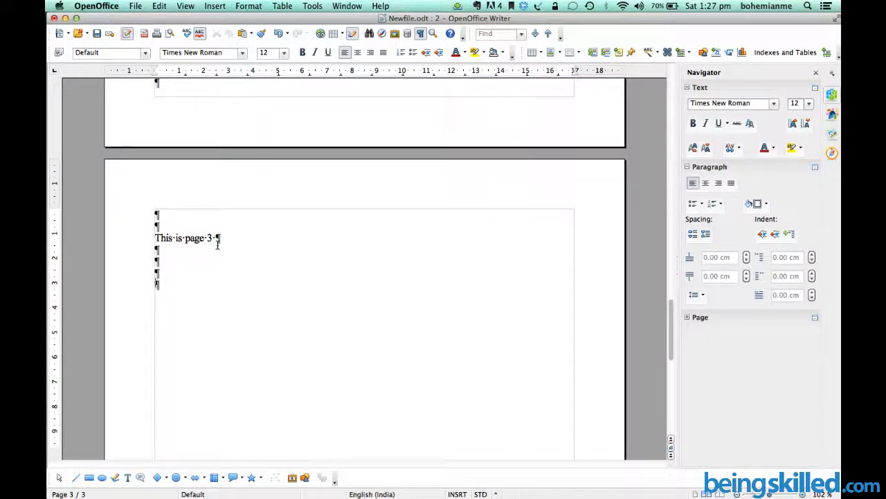
{"action": "type", "text": "his is a new world "}
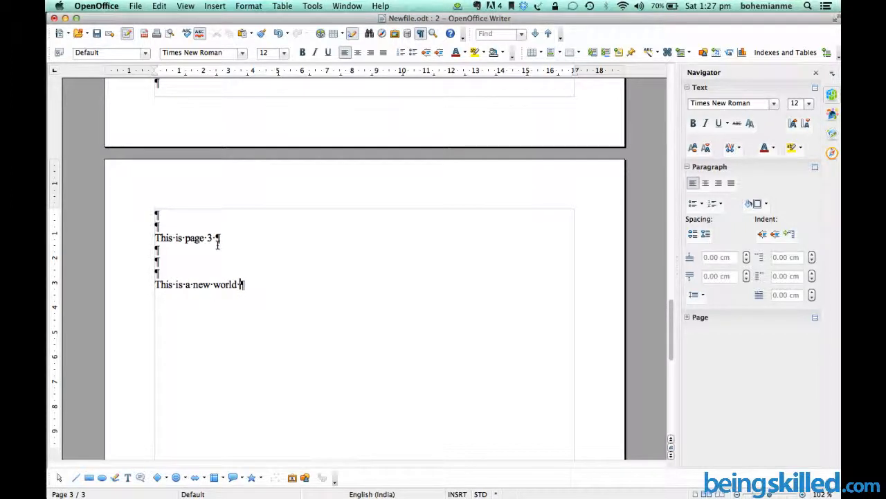
{"action": "type", "text": "with m"}
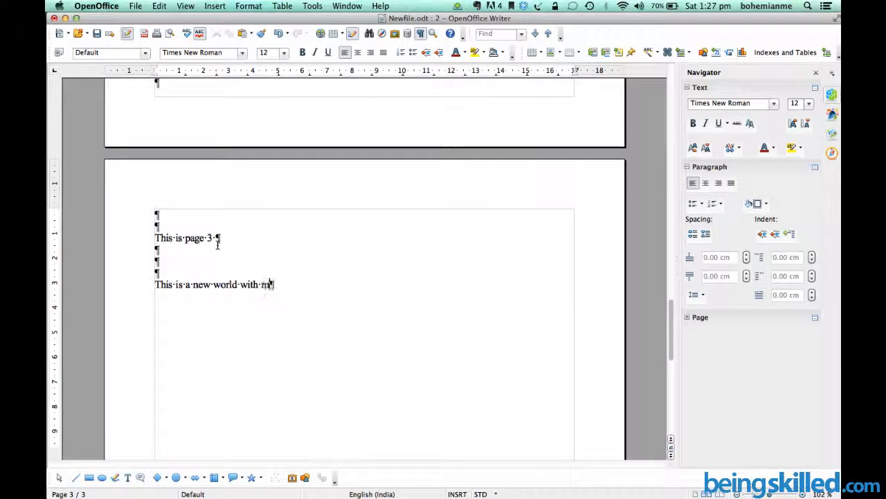
{"action": "type", "text": "istakes sidjfsdij s ds"}
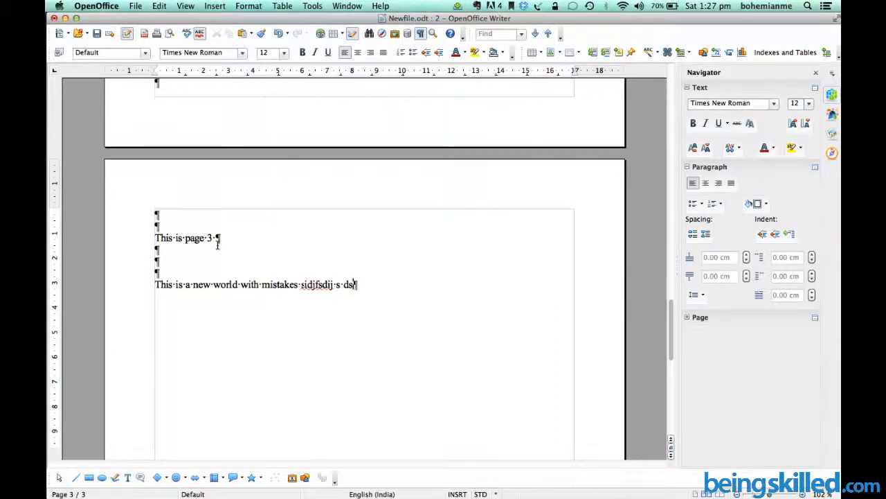
{"action": "type", "text": "fkosfd ijd f "}
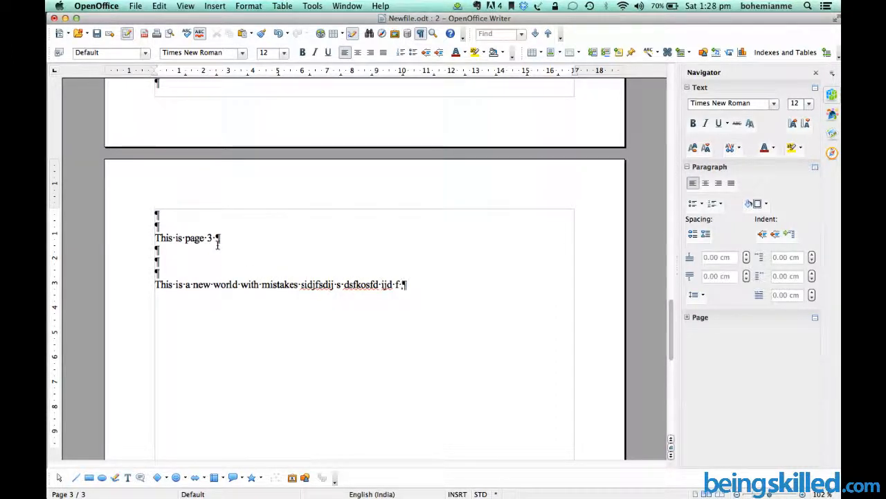
Step: Extend the sentence with the misspelled words "islande fountainsd idjwier icecreamsss" and start a new paragraph below it
{"action": "type", "text": " islande"}
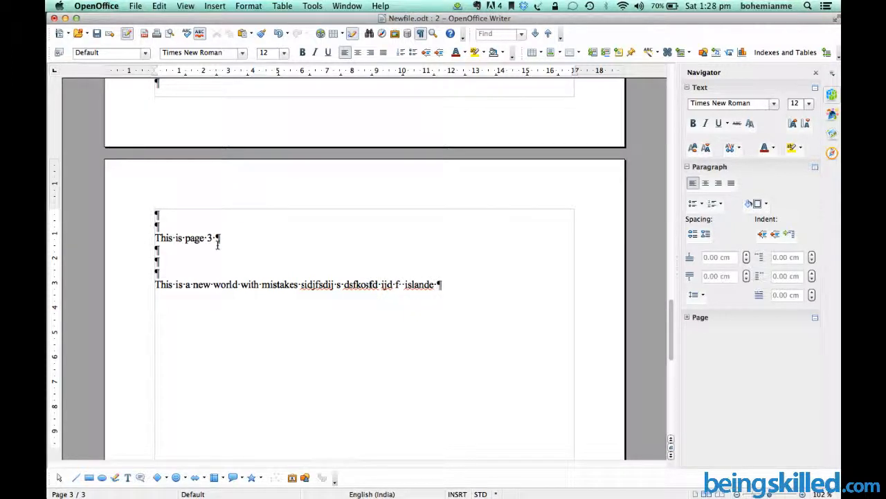
{"action": "type", "text": " fountains3"}
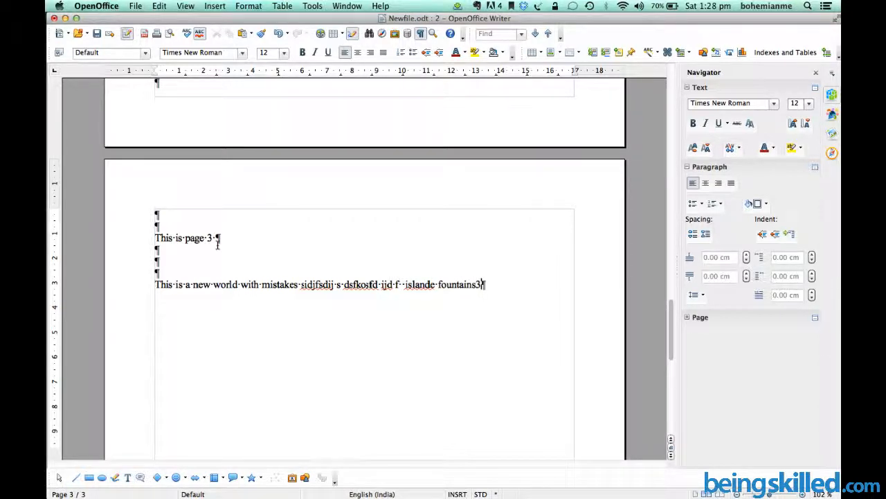
{"action": "key", "text": "BackSpace"}
{"action": "type", "text": "d "}
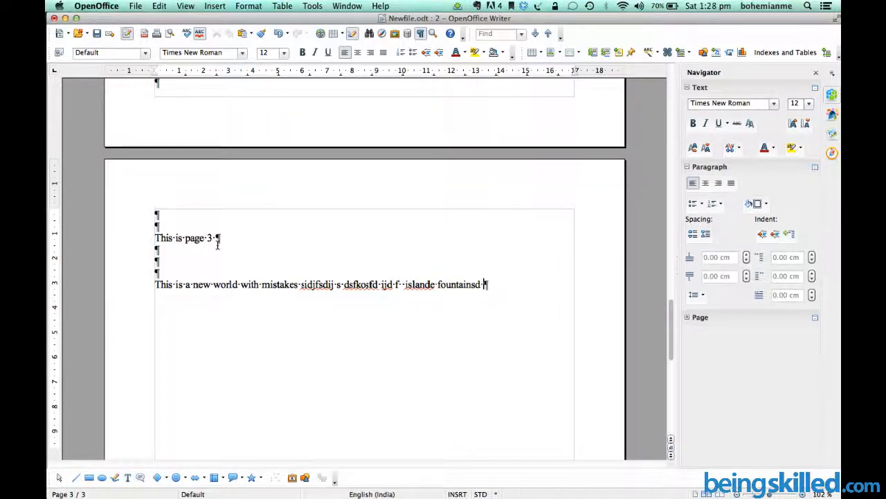
{"action": "type", "text": "idjwier ice"}
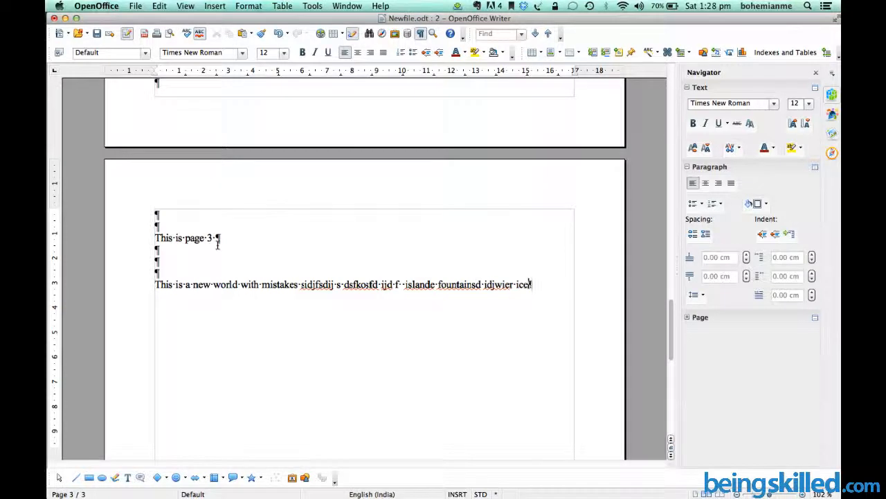
{"action": "type", "text": "creamsss"}
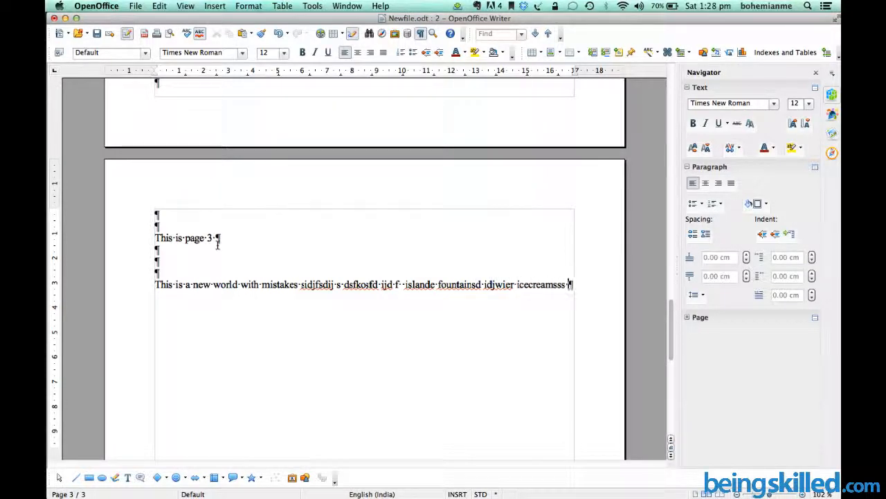
{"action": "key", "text": "Return"}
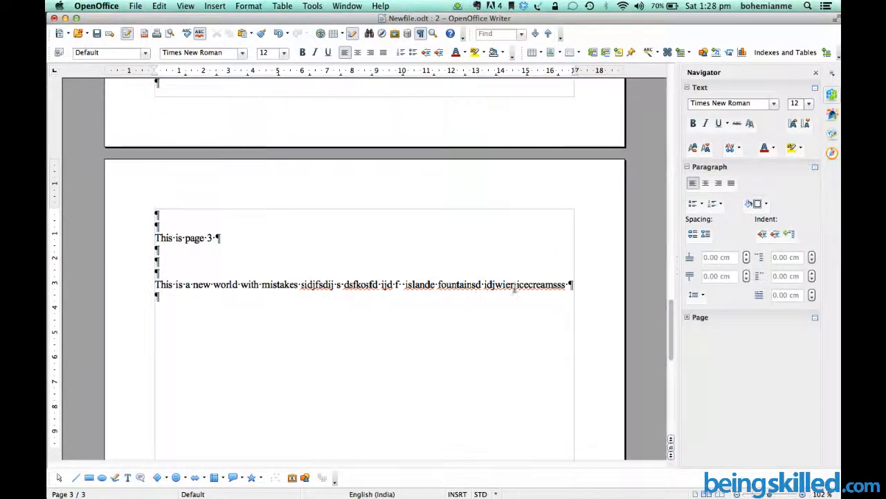
Step: Turn automatic spell checking off and back on to compare the marking of the misspelled words
{"action": "left_click", "coordinate": [457, 285]}
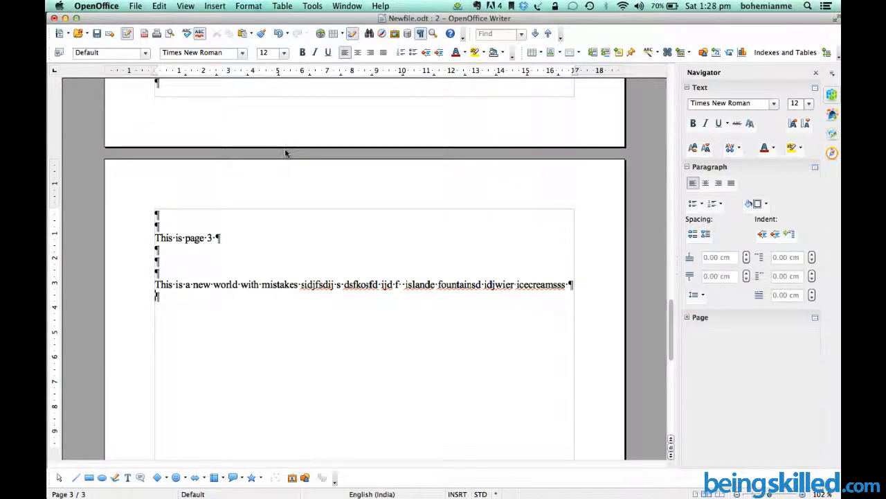
{"action": "left_click", "coordinate": [199, 35]}
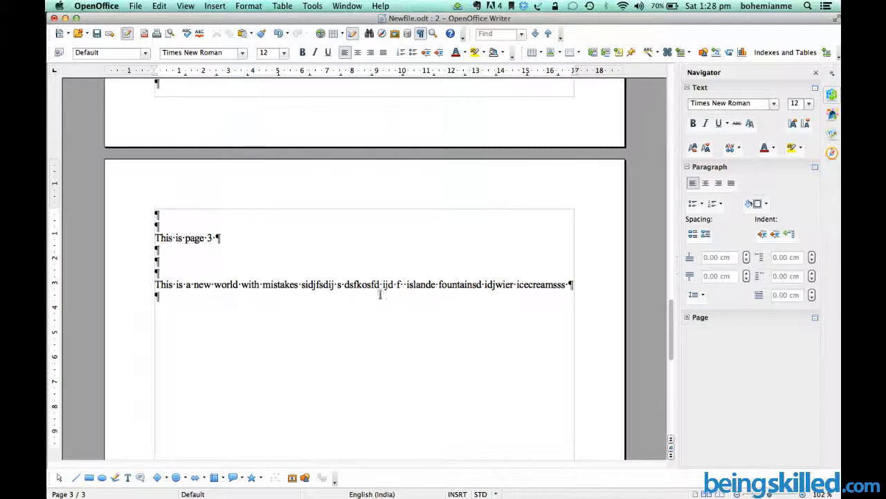
{"action": "left_click", "coordinate": [199, 36]}
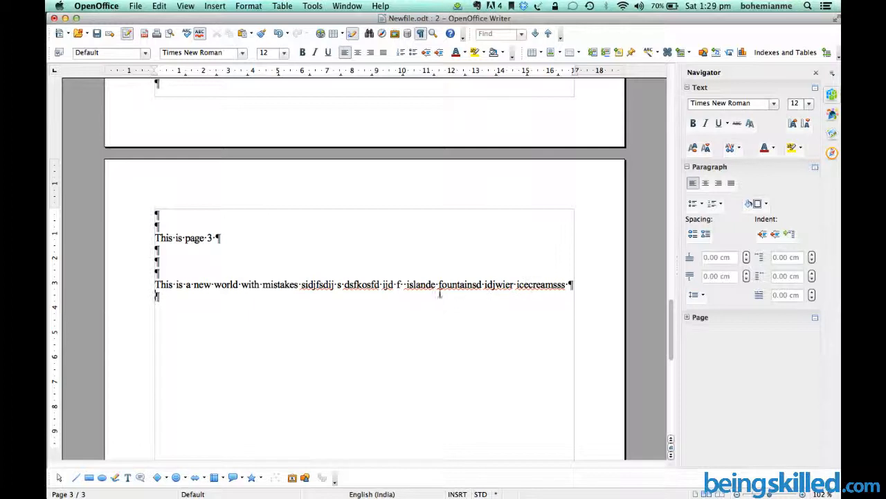
Step: Run the spelling and grammar check, continuing from the beginning of the document, and close it at the word "sidjfsdij"
{"action": "scroll", "coordinate": [348, 281], "scroll_direction": "up", "scroll_amount": 1}
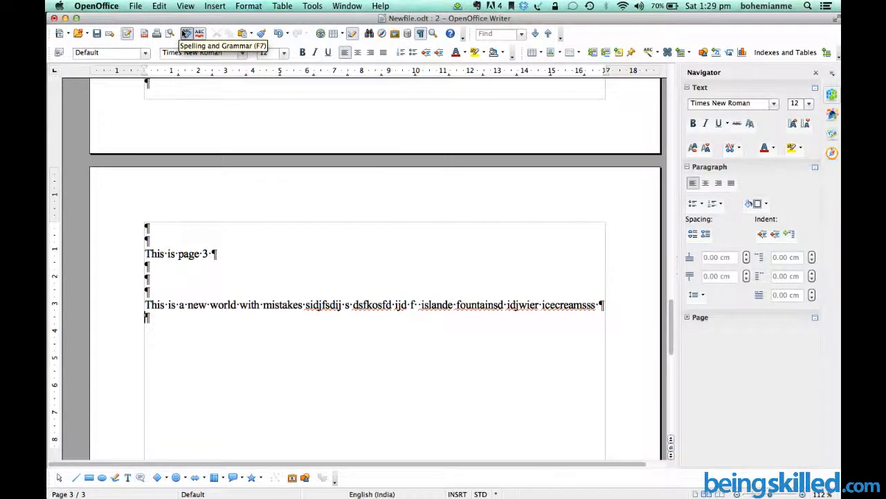
{"action": "left_click", "coordinate": [185, 33]}
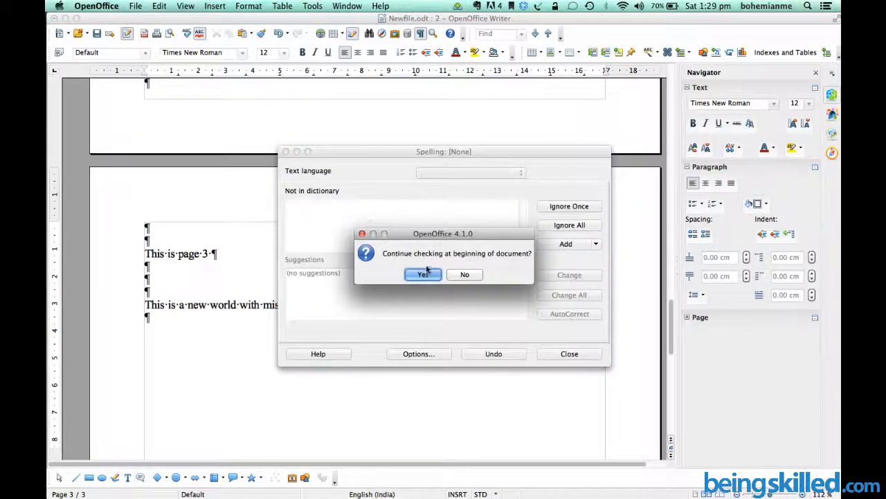
{"action": "left_click", "coordinate": [424, 274]}
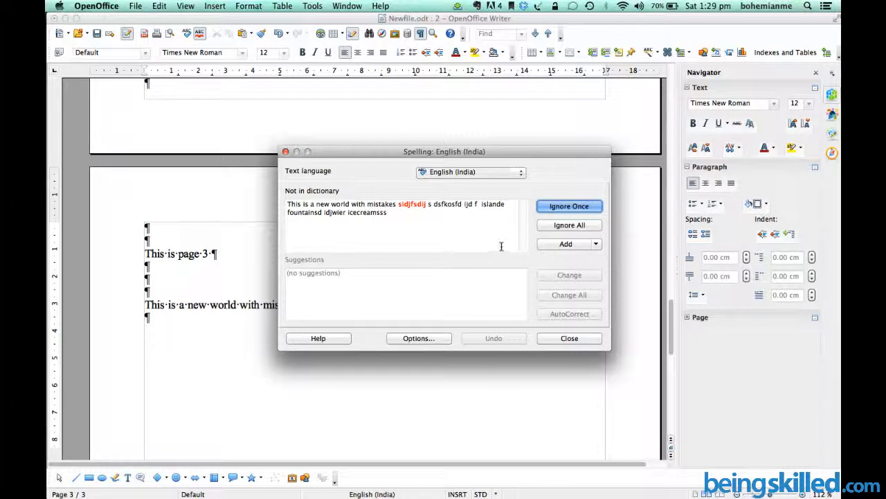
{"action": "left_click", "coordinate": [569, 338]}
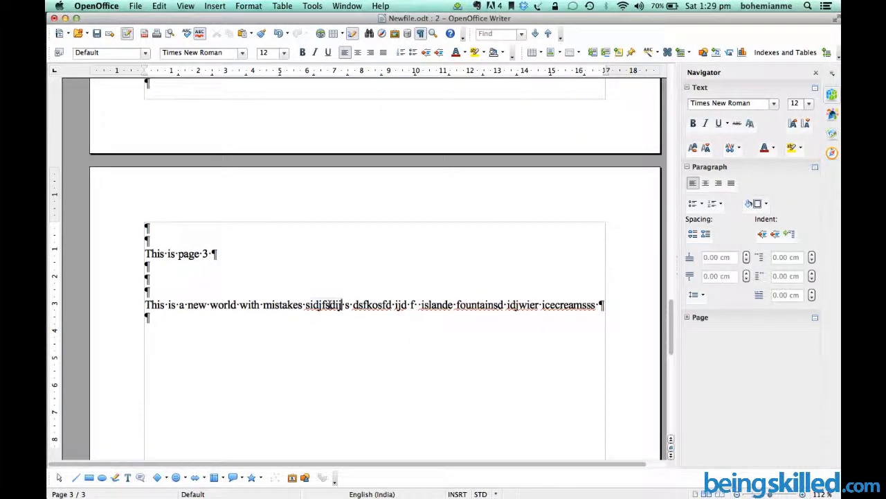
Step: Replace "sidjfsdij" with "show" and delete the nonsense text "s dsfkosfd ijd f" after it
{"action": "double_click", "coordinate": [330, 304]}
{"action": "type", "text": "show"}
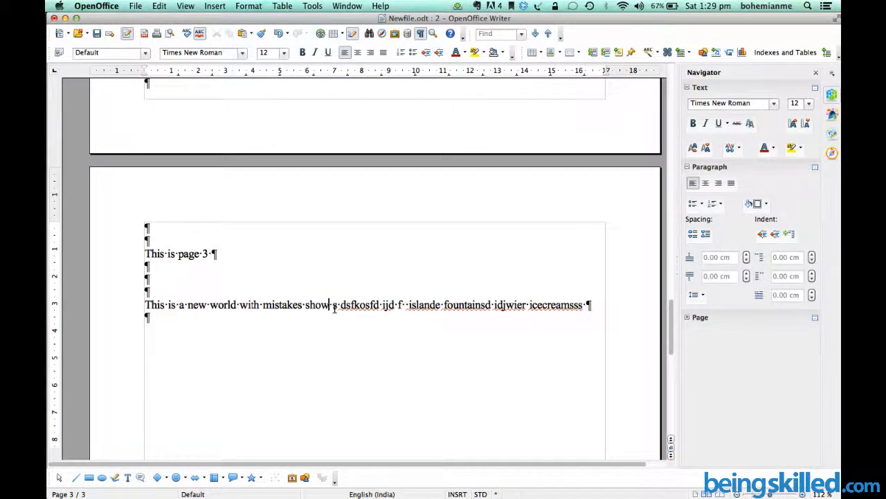
{"action": "left_click", "coordinate": [403, 304], "text": "shift"}
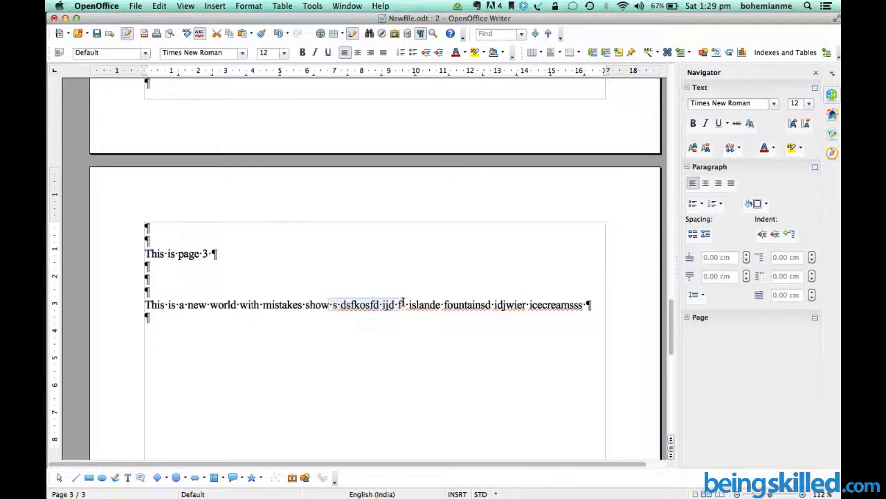
{"action": "key", "text": "BackSpace"}
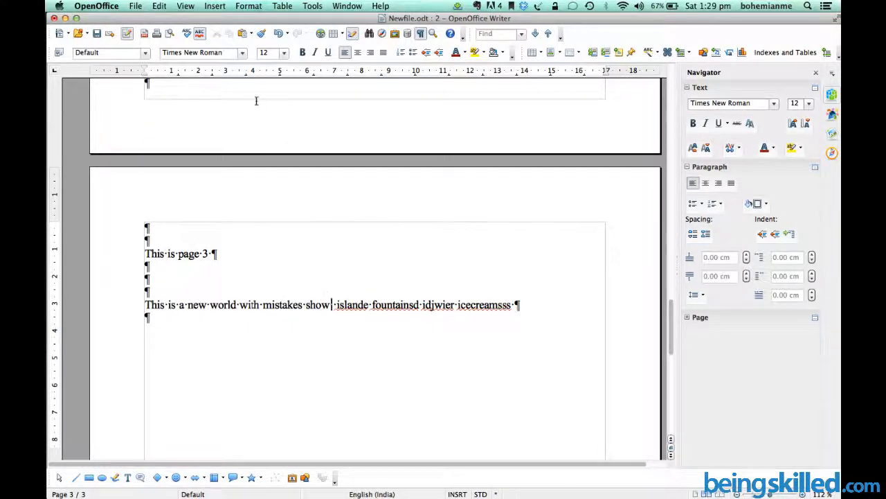
Step: Run the spelling check and change all occurrences of "islande" to "island" and "fountainsd" to "fountains"
{"action": "left_click", "coordinate": [187, 33]}
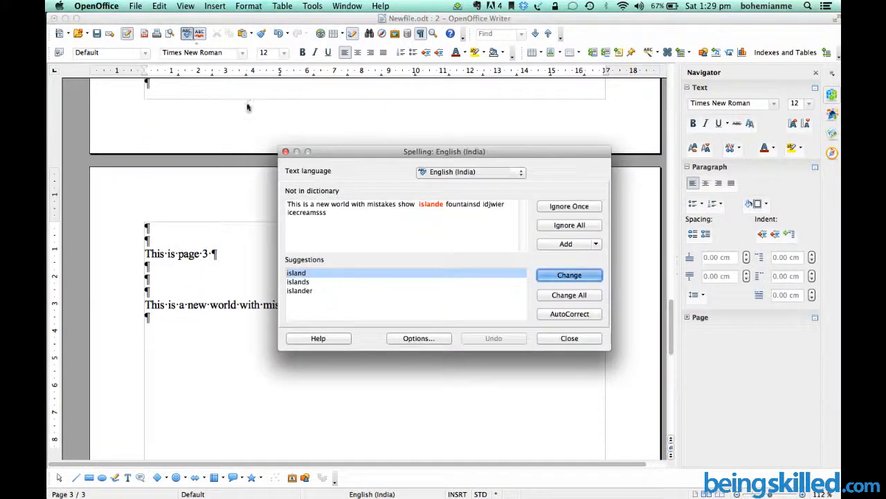
{"action": "double_click", "coordinate": [430, 205]}
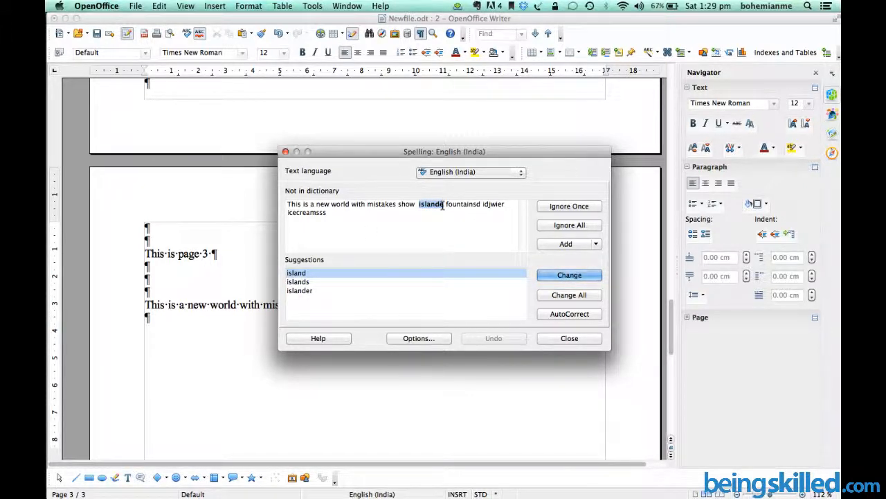
{"action": "left_click", "coordinate": [300, 277]}
{"action": "left_click", "coordinate": [558, 298]}
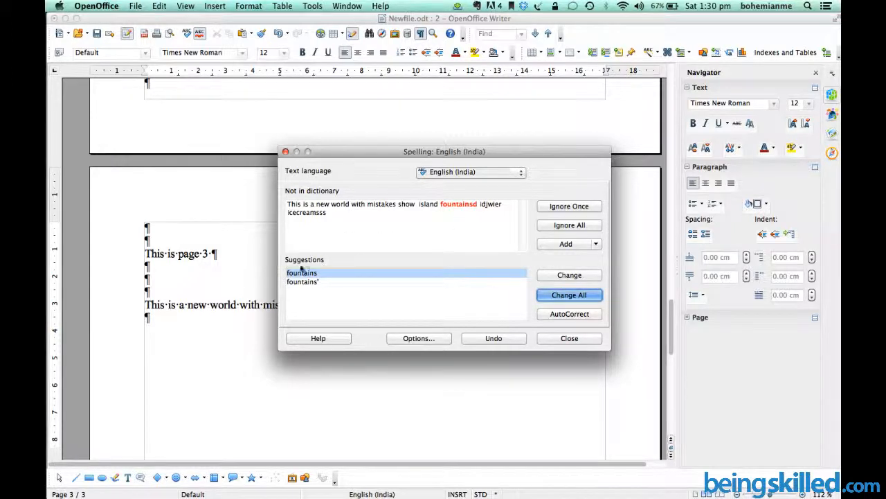
{"action": "left_click", "coordinate": [581, 296]}
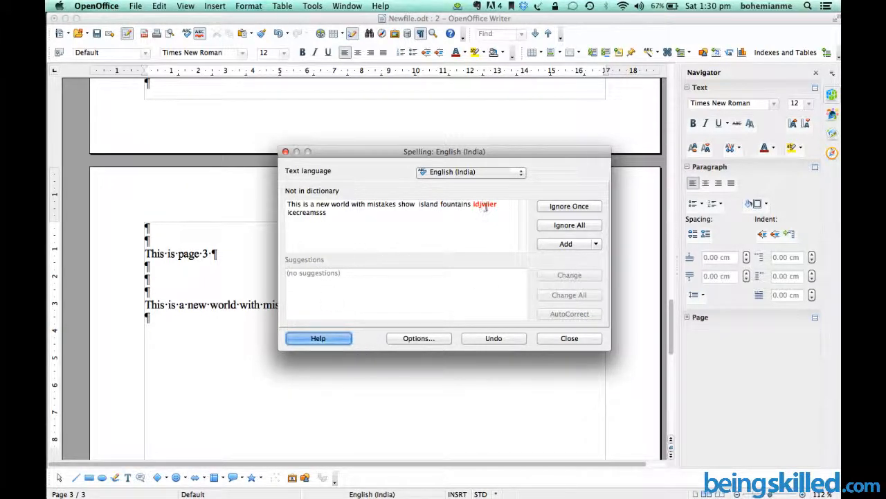
Step: Close the spelling check at "idjwier" and delete that word from the sentence
{"action": "left_click", "coordinate": [559, 338]}
{"action": "double_click", "coordinate": [439, 304]}
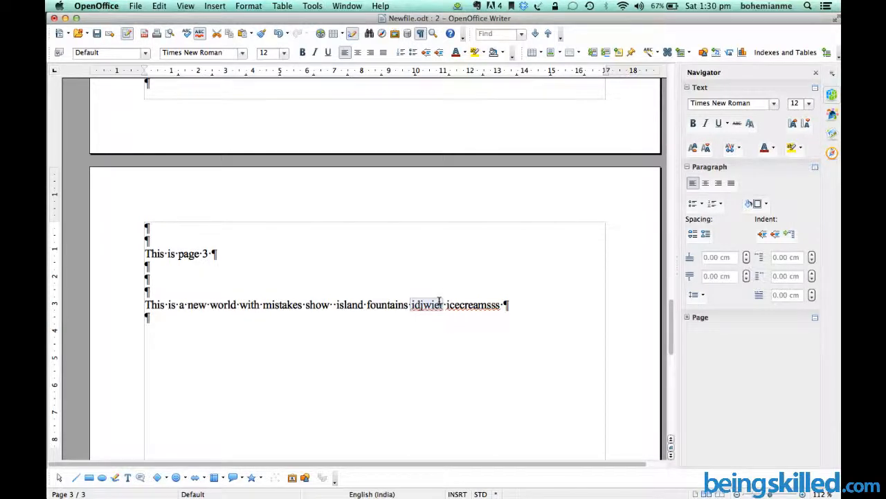
{"action": "key", "text": "Delete"}
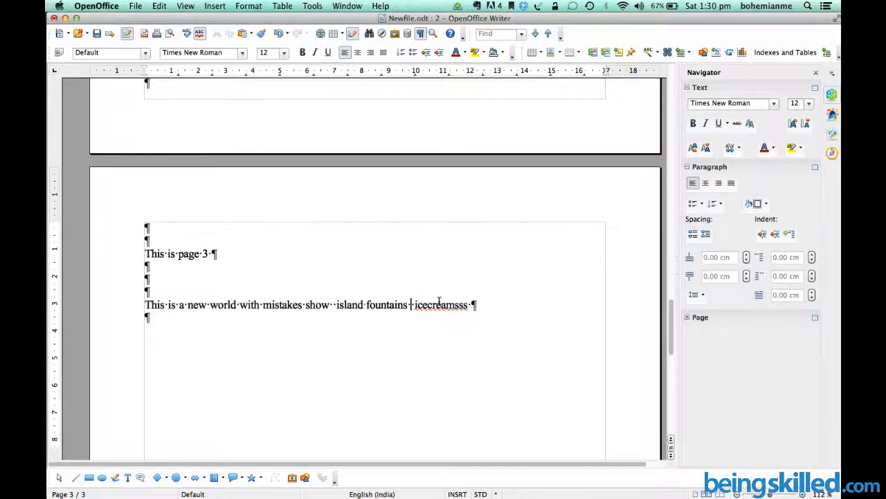
Step: Look up the spelling options for "icecreamsss" and shorten it to "icecream." at the end of the sentence
{"action": "left_click", "coordinate": [187, 34]}
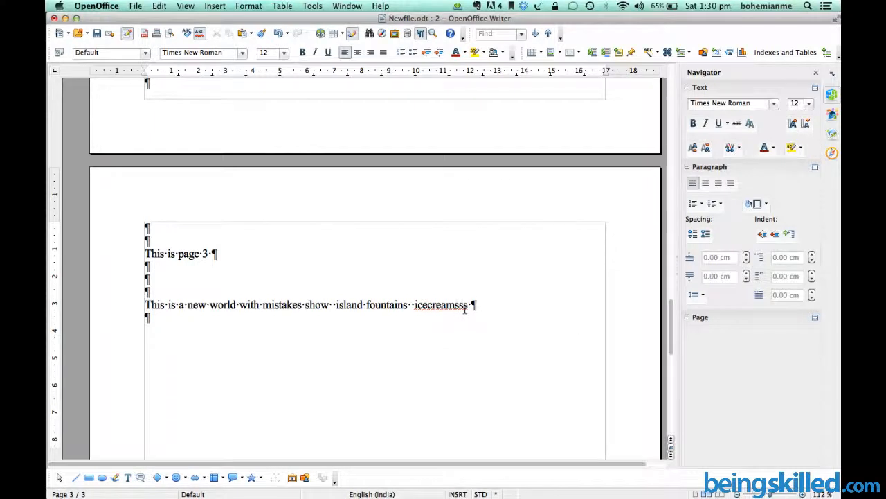
{"action": "left_click_drag", "start_coordinate": [471, 308], "coordinate": [484, 287]}
{"action": "key", "text": "Down"}
{"action": "right_click", "coordinate": [438, 305]}
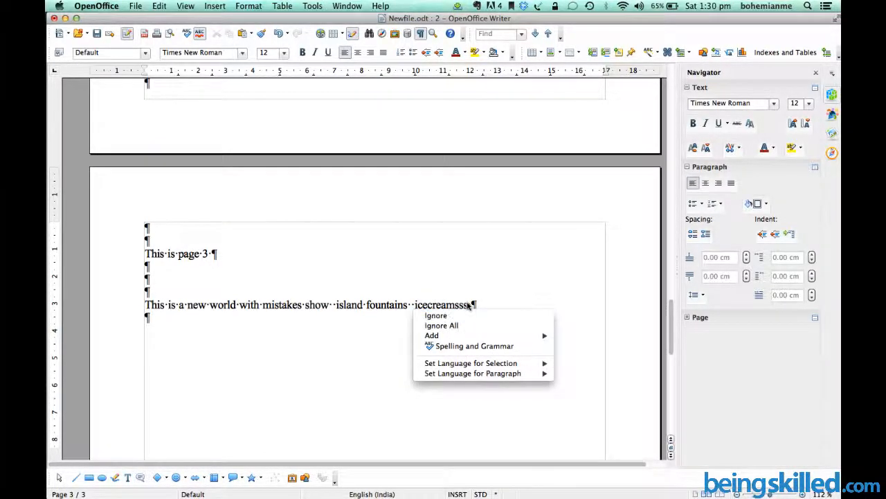
{"action": "left_click", "coordinate": [469, 305]}
{"action": "key", "text": "BackSpace"}
{"action": "key", "text": "BackSpace"}
{"action": "key", "text": "BackSpace"}
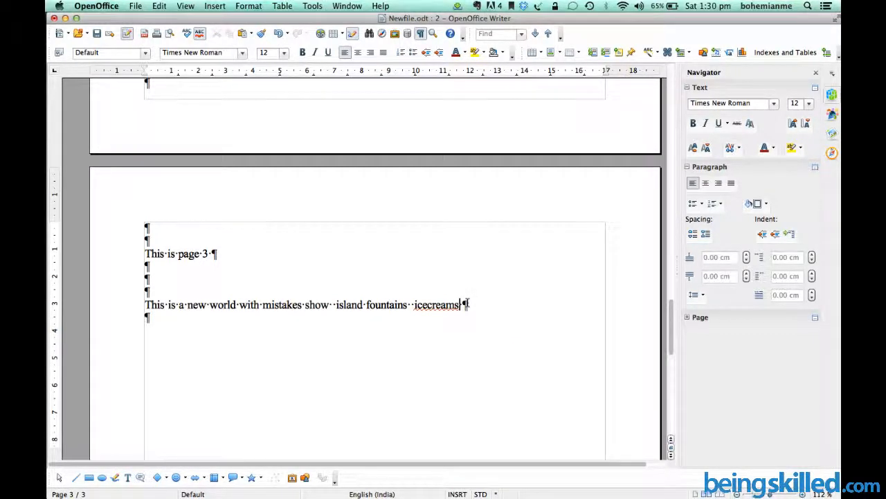
{"action": "type", "text": "."}
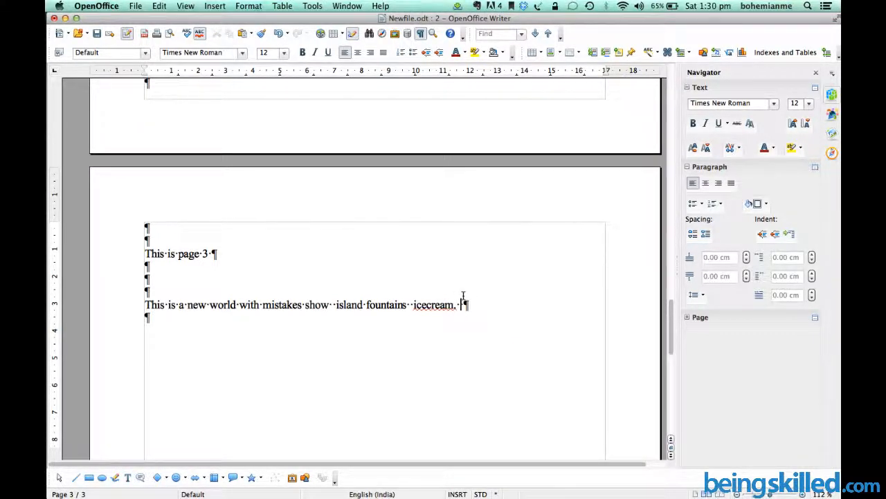
Step: Insert an empty paragraph above the sentence and hyphenate "icecream" as "ice-cream"
{"action": "key", "text": "Left"}
{"action": "key", "text": "Left"}
{"action": "key", "text": "BackSpace"}
{"action": "type", "text": "n"}
{"action": "key", "text": "Left"}
{"action": "key", "text": "Up"}
{"action": "key", "text": "Return"}
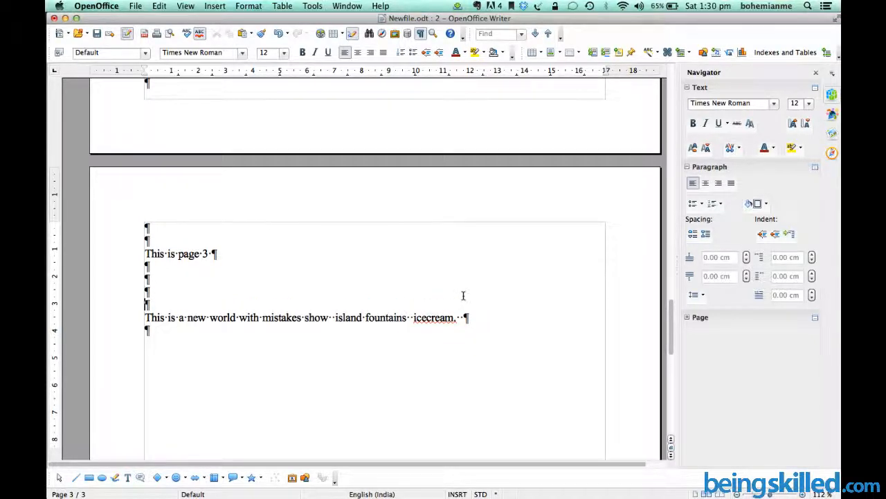
{"action": "left_click", "coordinate": [427, 317]}
{"action": "type", "text": "-"}
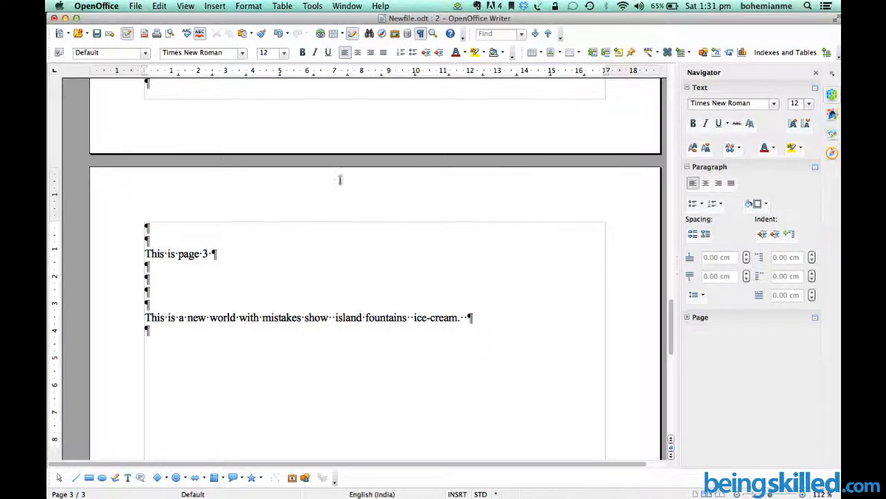
Step: Run the spelling check again on the corrected text, continuing from the beginning of the document until it finishes
{"action": "left_click", "coordinate": [190, 34]}
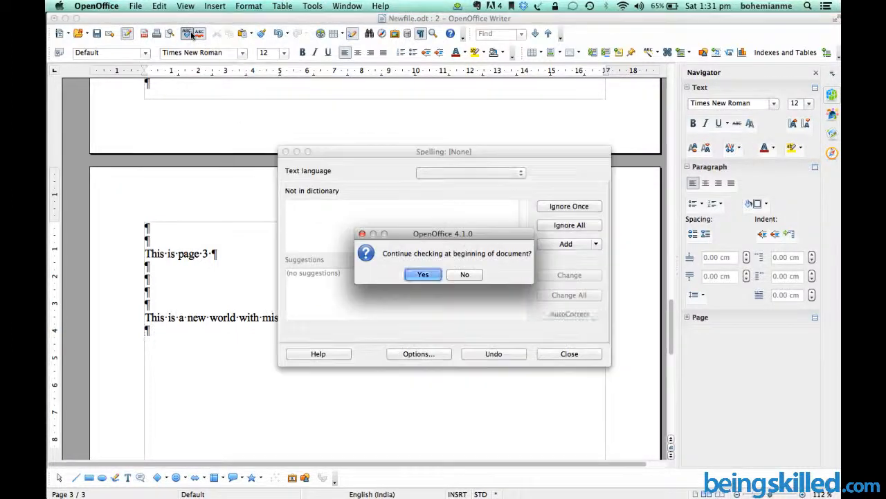
{"action": "left_click", "coordinate": [424, 275]}
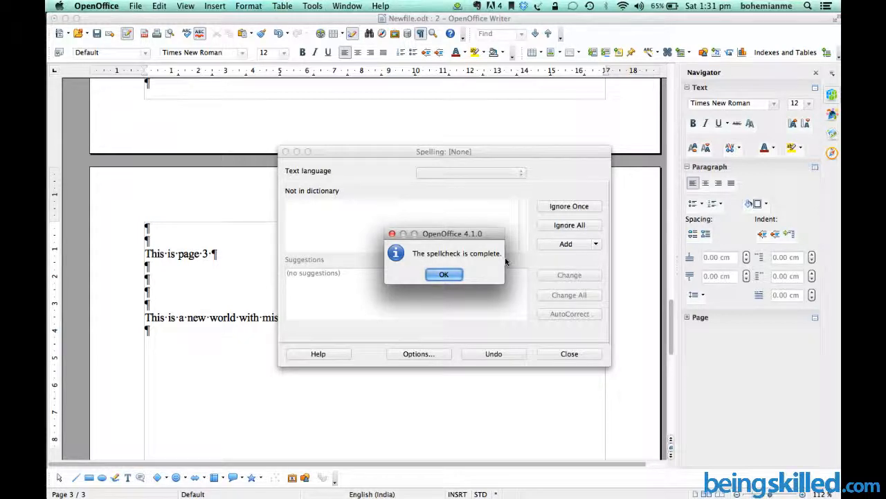
{"action": "left_click", "coordinate": [442, 276]}
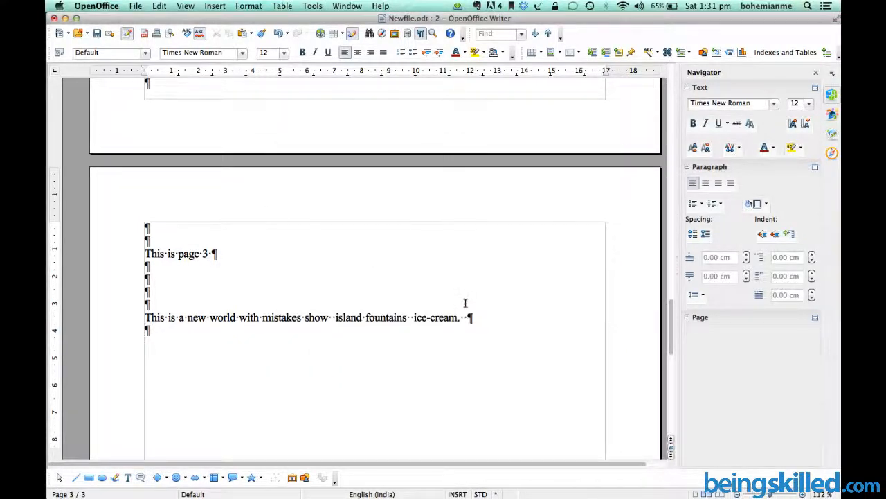
Step: Add empty paragraphs below the sentence and enter the line "BeingSkilled Microsoft Google Twitter"
{"action": "key", "text": "Return"}
{"action": "key", "text": "Return"}
{"action": "type", "text": "Being"}
{"action": "key", "text": "Return"}
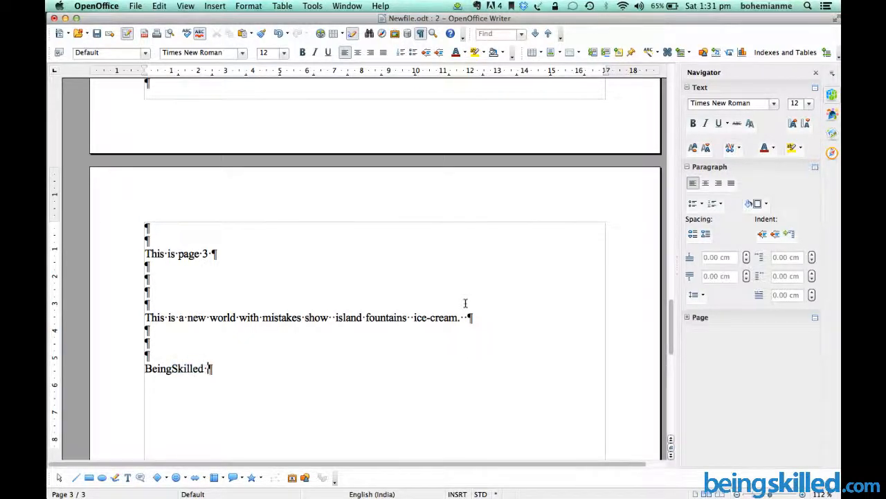
{"action": "type", "text": "Microsoft "}
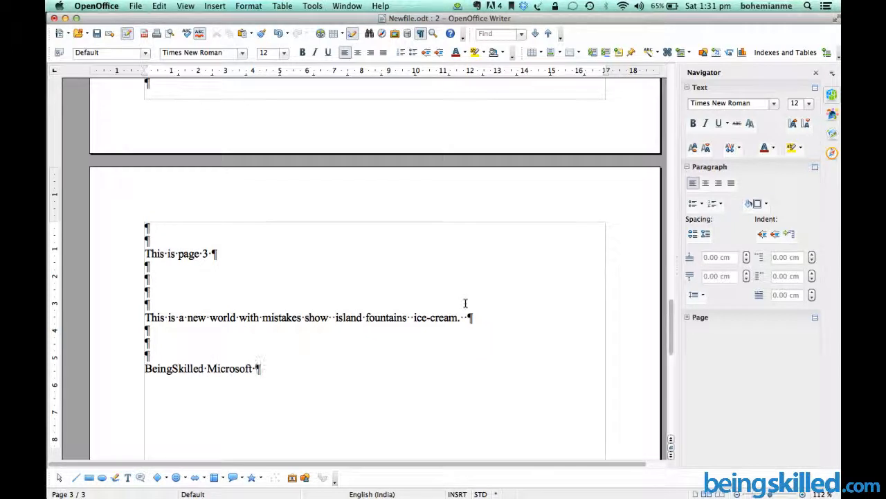
{"action": "type", "text": "Google"}
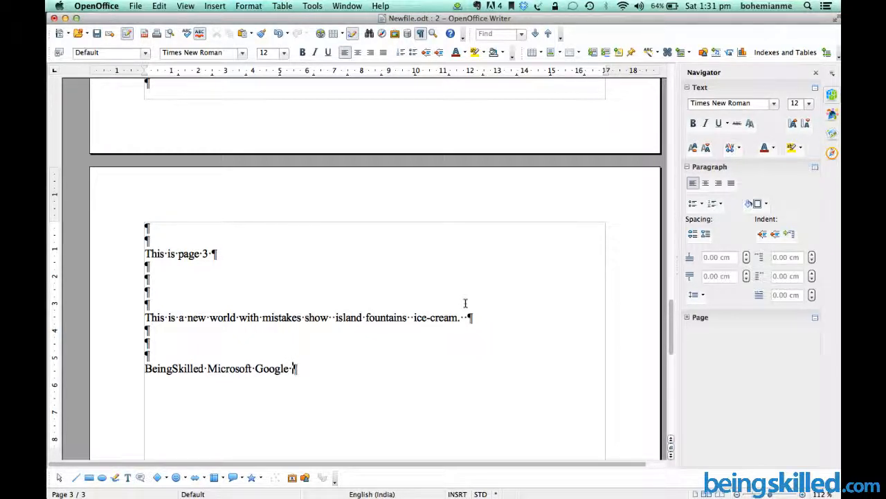
{"action": "type", "text": "Twit"}
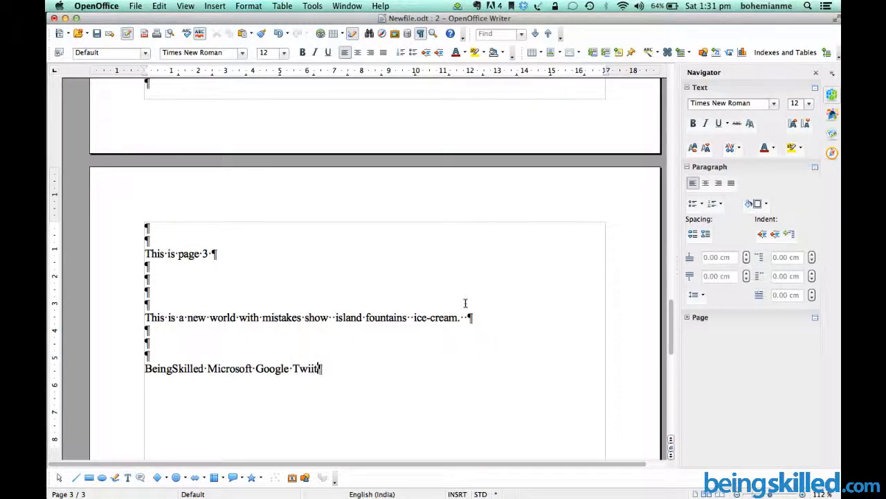
{"action": "type", "text": "ter"}
Step: Enter the word "Flickred" on a new line below the company names
{"action": "key", "text": "Return"}
{"action": "type", "text": "Fl"}
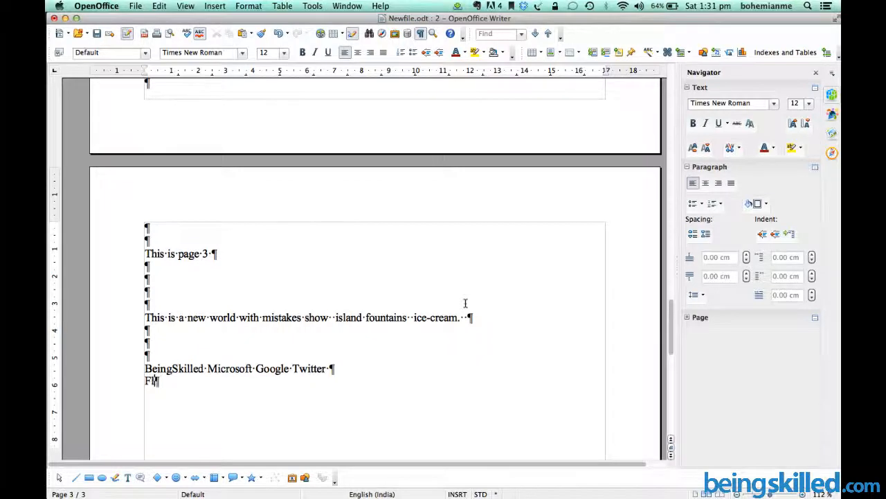
{"action": "type", "text": "ickere"}
{"action": "key", "text": "BackSpace"}
{"action": "key", "text": "BackSpace"}
{"action": "key", "text": "BackSpace"}
{"action": "type", "text": "red"}
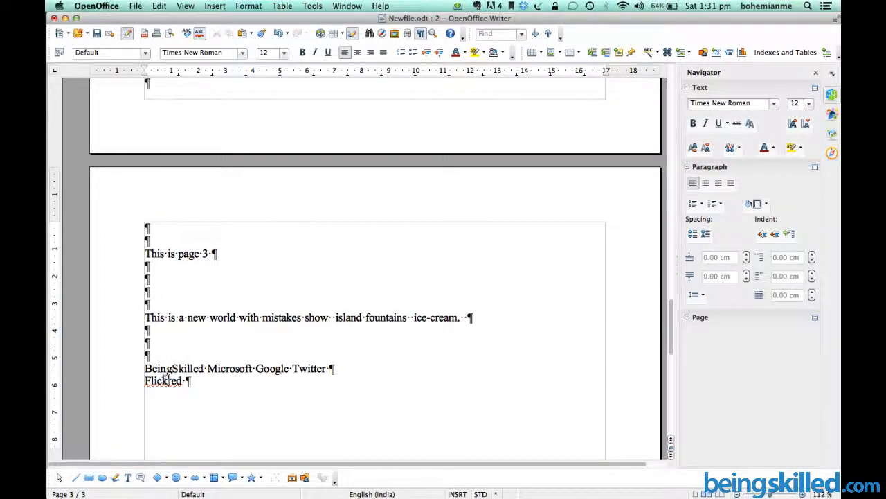
Step: Run the spelling check, add "Flickred" to the standard.dic dictionary, and complete the check from the beginning of the document
{"action": "double_click", "coordinate": [166, 380]}
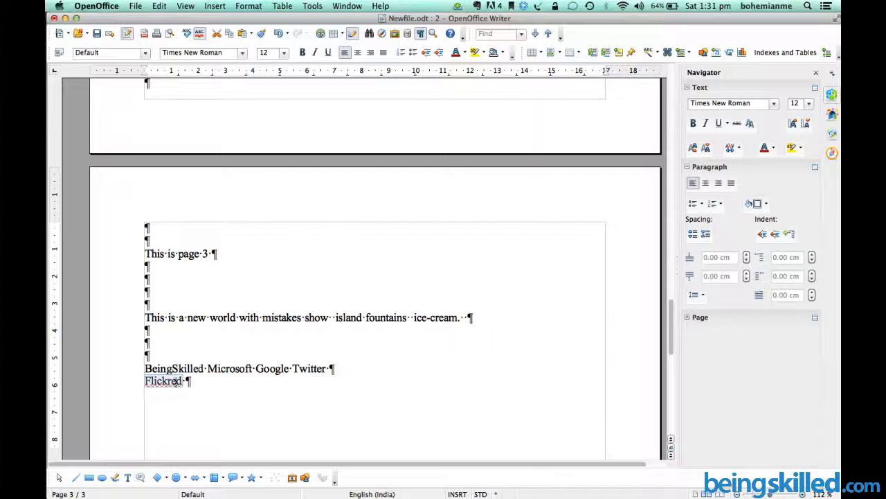
{"action": "left_click", "coordinate": [176, 381]}
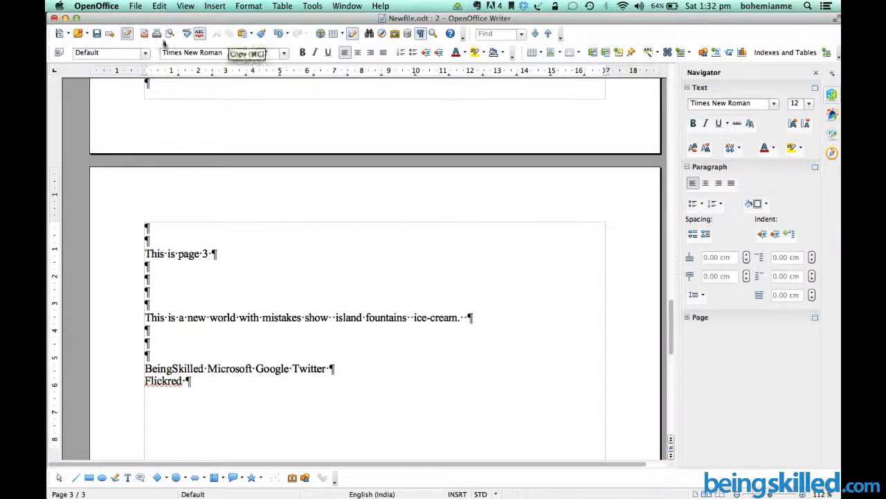
{"action": "left_click", "coordinate": [186, 33]}
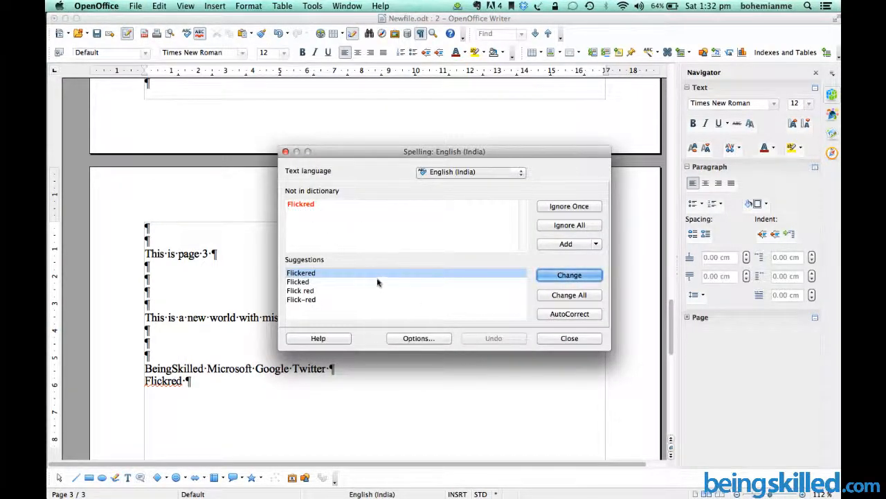
{"action": "left_click", "coordinate": [597, 244]}
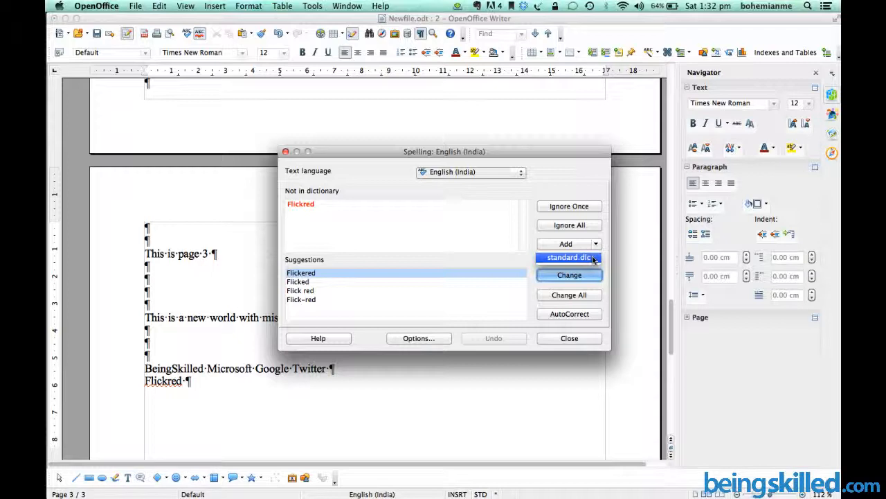
{"action": "left_click", "coordinate": [600, 244]}
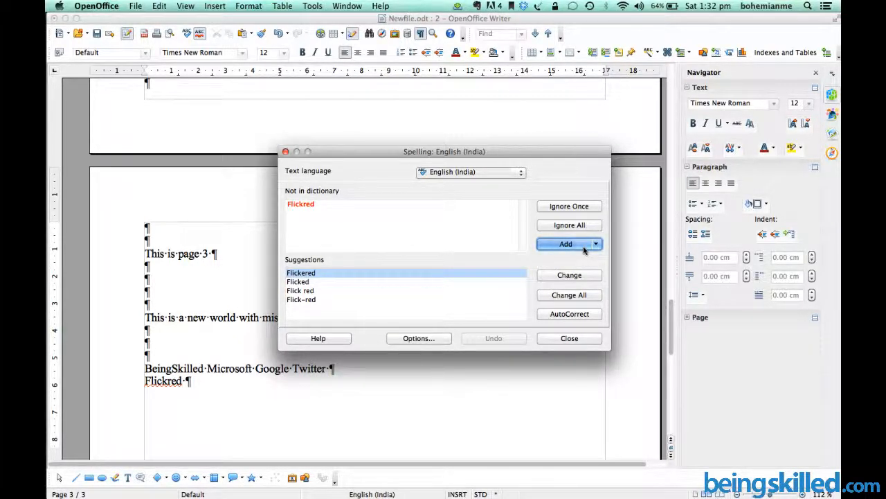
{"action": "left_click", "coordinate": [596, 244]}
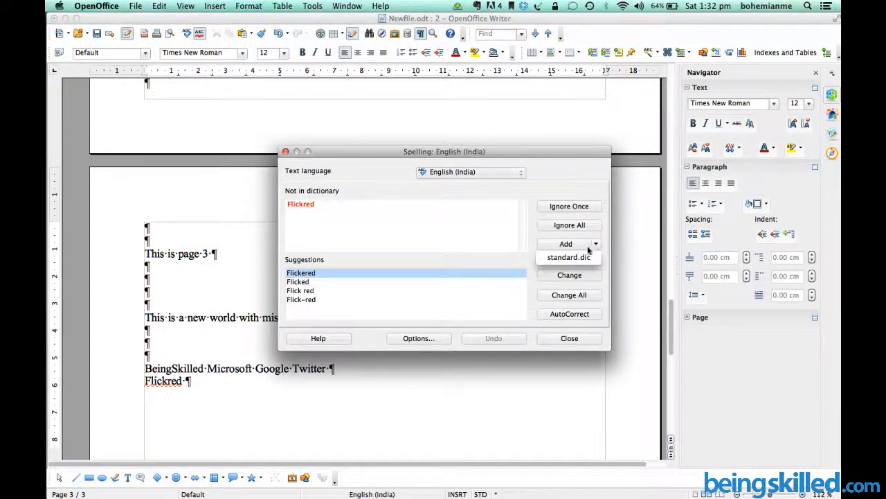
{"action": "left_click", "coordinate": [586, 257]}
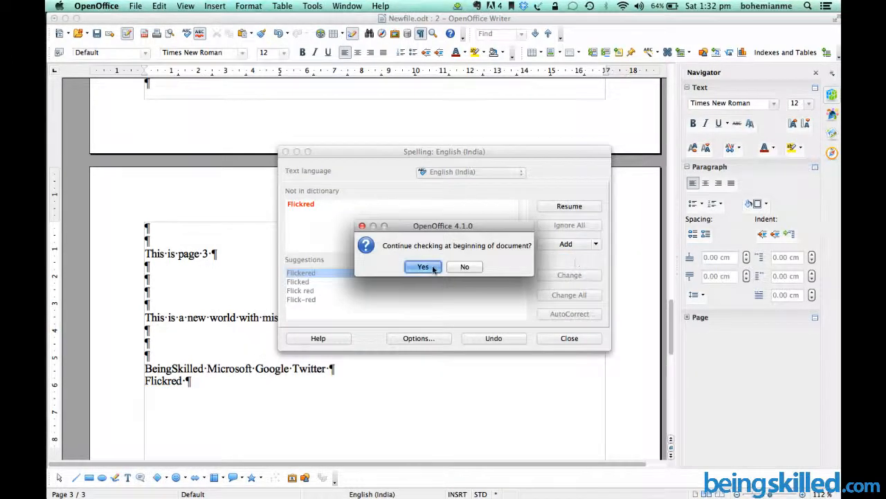
{"action": "left_click", "coordinate": [428, 267]}
{"action": "left_click", "coordinate": [436, 267]}
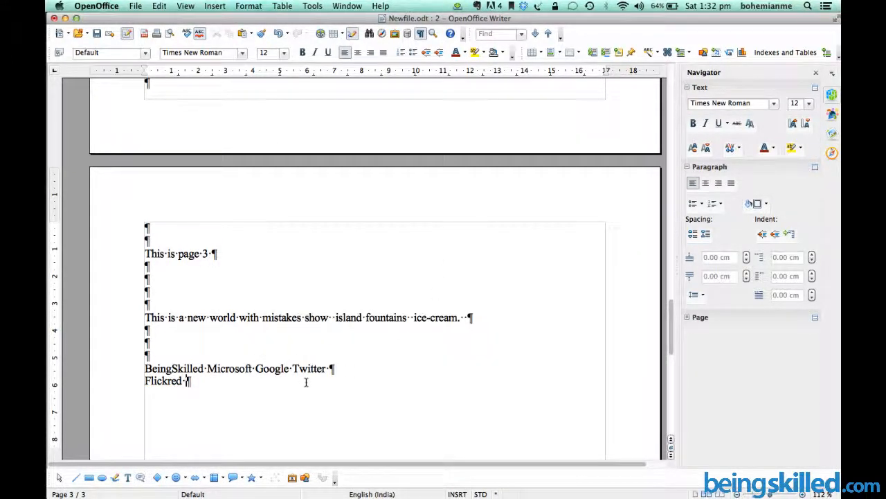
Step: Add two empty paragraphs below "Flickred" and two more above the line of company names
{"action": "key", "text": "Return"}
{"action": "key", "text": "Return"}
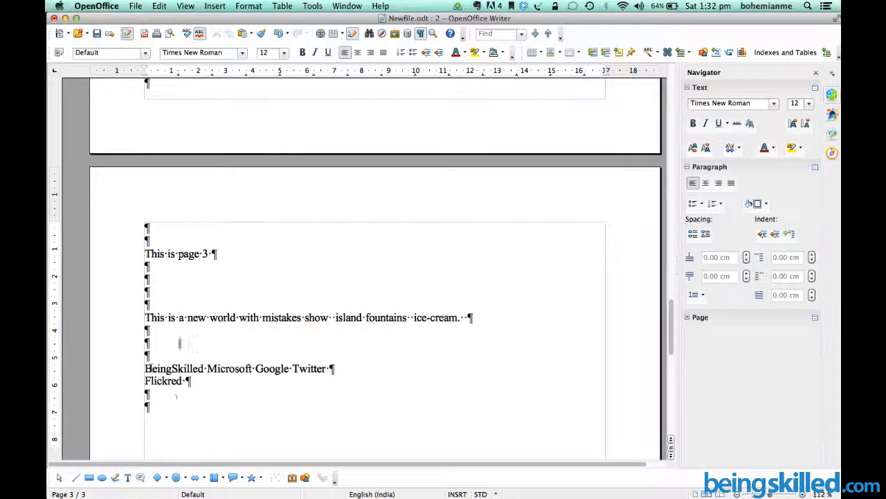
{"action": "left_click_drag", "start_coordinate": [194, 397], "coordinate": [181, 327]}
{"action": "left_click", "coordinate": [187, 330]}
{"action": "scroll", "coordinate": [271, 271], "scroll_direction": "down", "scroll_amount": 5}
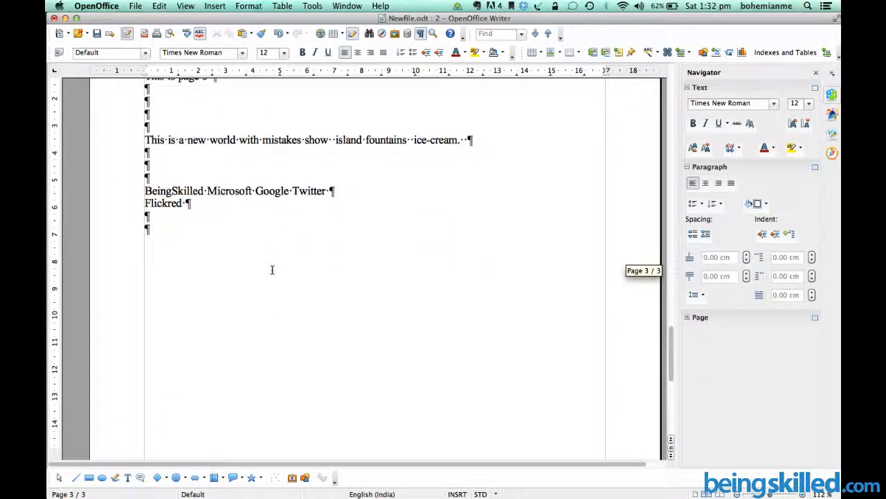
{"action": "key", "text": "Return"}
{"action": "key", "text": "Return"}
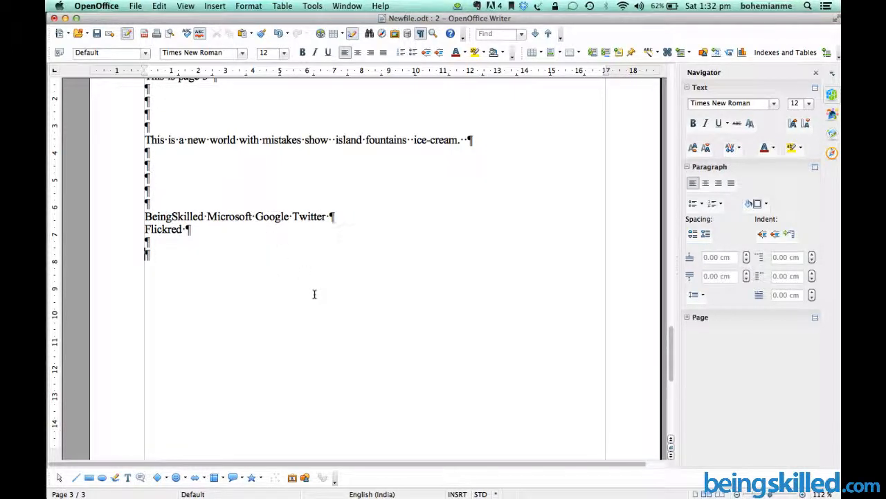
Step: Enter "BeingSkilled" in a new paragraph at the end of the page and cut the word to the clipboard
{"action": "key", "text": "Return"}
{"action": "type", "text": "BeingSkilled"}
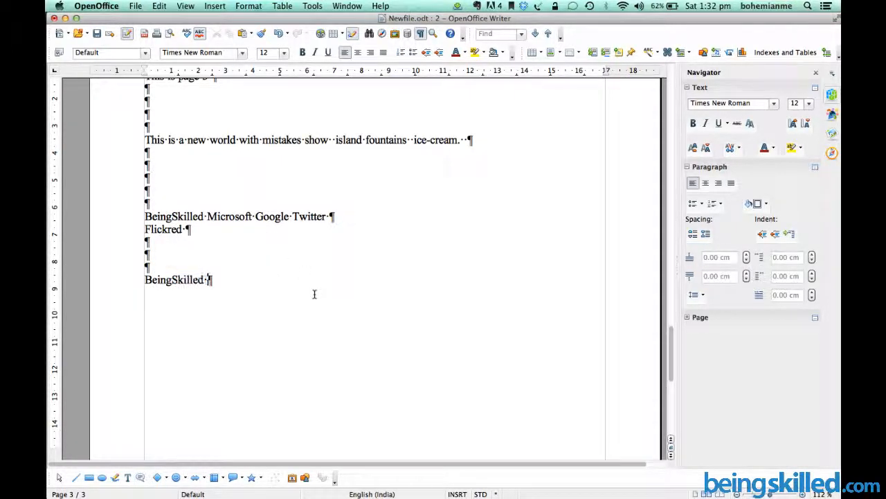
{"action": "double_click", "coordinate": [165, 280]}
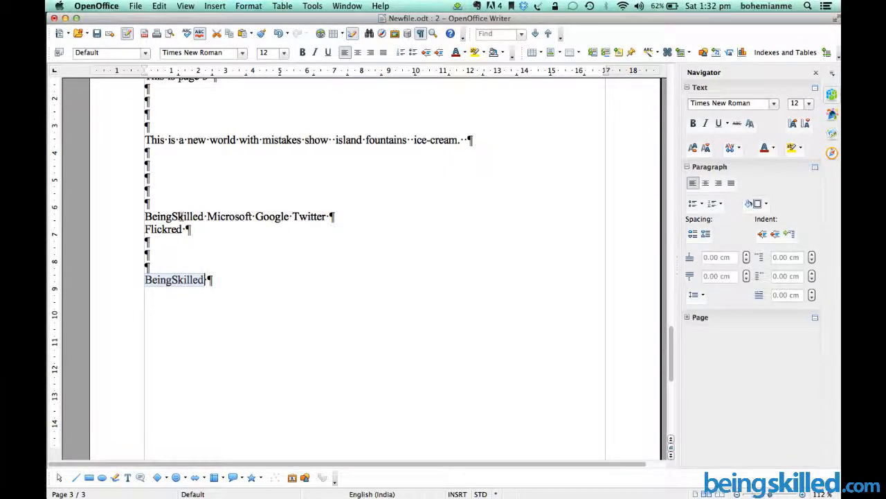
{"action": "left_click", "coordinate": [216, 36]}
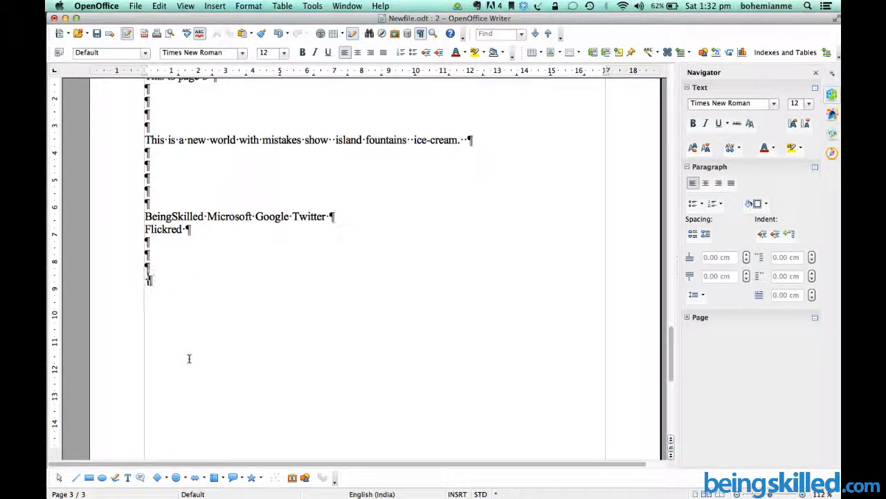
Step: Add several empty paragraphs at the end of the page and paste the cut word "BeingSkilled" in the last one
{"action": "key", "text": "Return"}
{"action": "key", "text": "Return"}
{"action": "key", "text": "Return"}
{"action": "key", "text": "Return"}
{"action": "key", "text": "Return"}
{"action": "key", "text": "Return"}
{"action": "key", "text": "Return"}
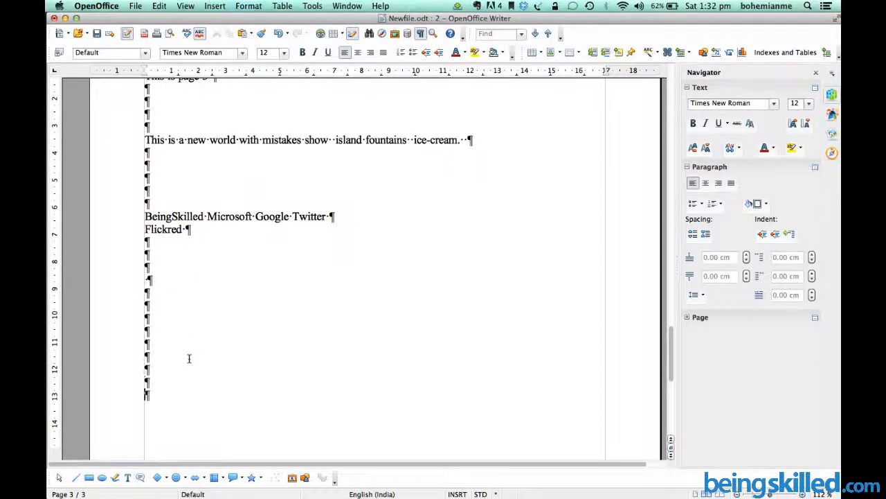
{"action": "left_click", "coordinate": [240, 38]}
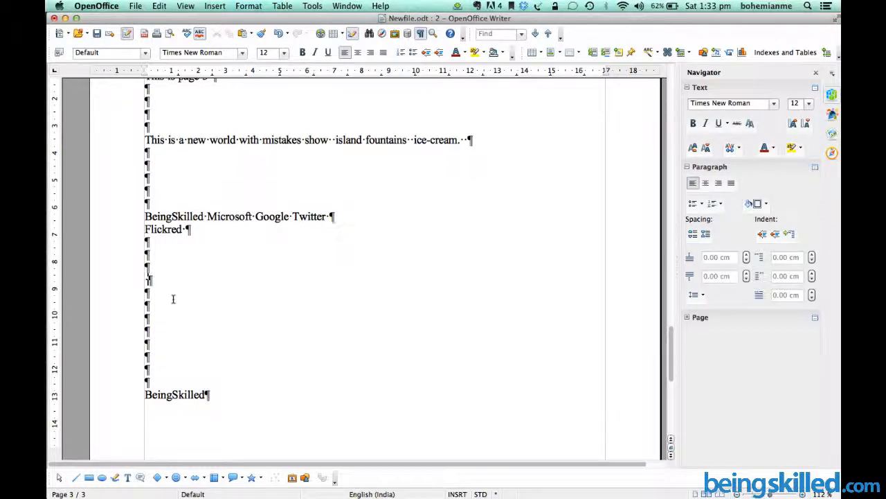
Step: Copy "BeingSkilled" from the last line and paste it into an empty paragraph above the line of company names
{"action": "double_click", "coordinate": [173, 394]}
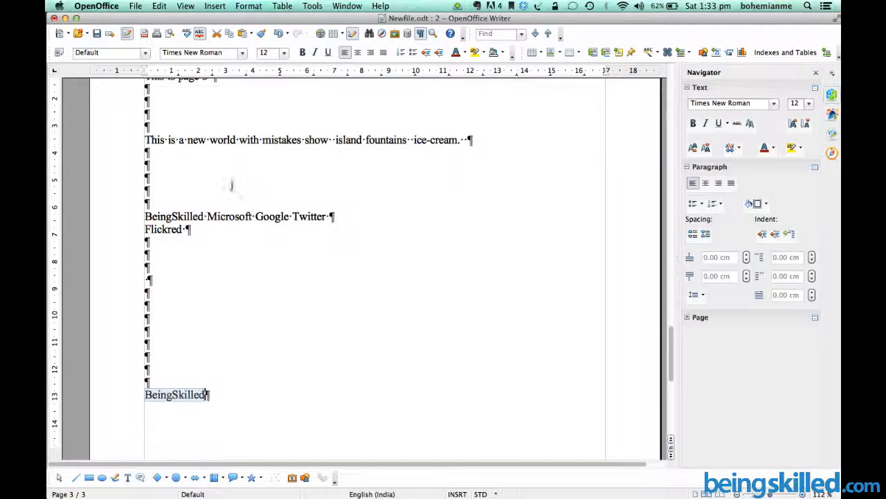
{"action": "left_click", "coordinate": [231, 35]}
{"action": "left_click", "coordinate": [212, 179]}
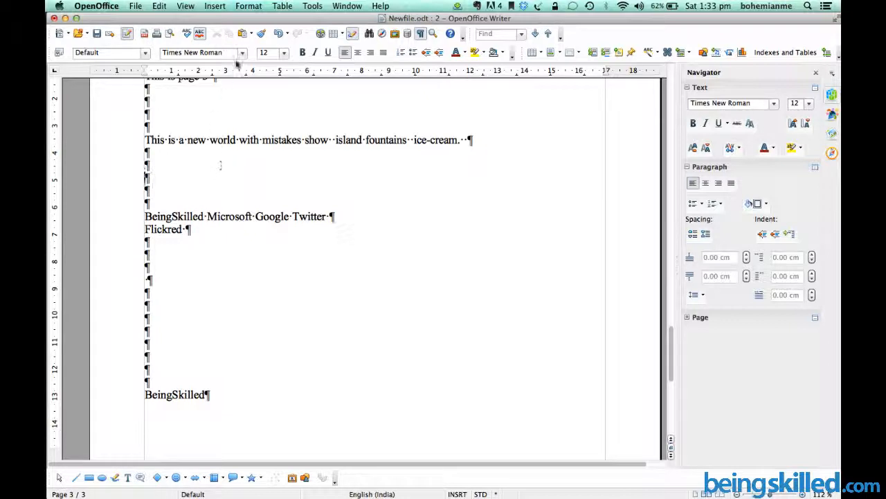
{"action": "left_click", "coordinate": [243, 34]}
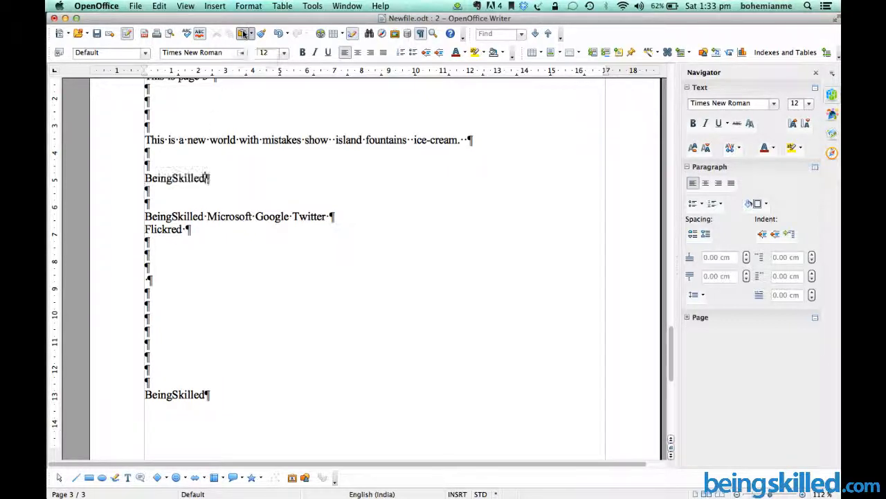
Step: Paste "BeingSkilled" repeatedly after the pasted word until the copies run into a fifth line of text
{"action": "left_click", "coordinate": [243, 34]}
{"action": "left_click", "coordinate": [243, 34]}
{"action": "left_click", "coordinate": [243, 33]}
{"action": "left_click", "coordinate": [243, 34]}
{"action": "left_click", "coordinate": [243, 34]}
{"action": "left_click", "coordinate": [243, 34]}
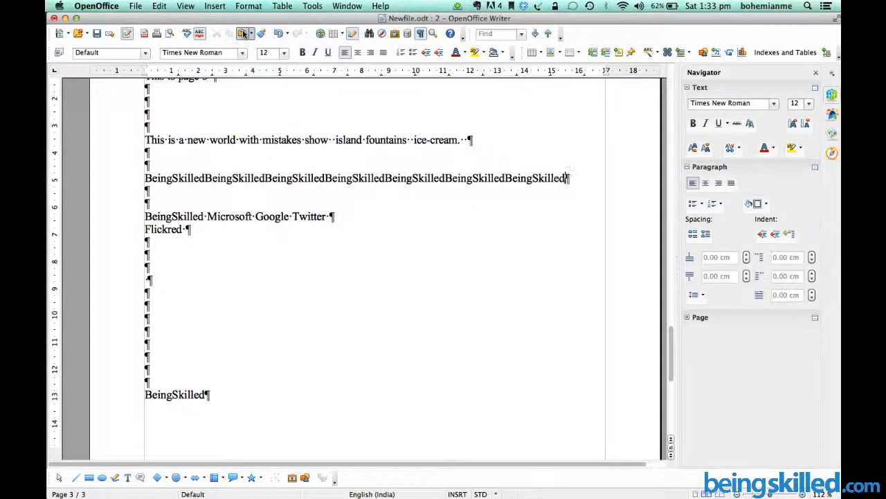
{"action": "left_click", "coordinate": [243, 34]}
{"action": "left_click", "coordinate": [243, 34]}
{"action": "left_click", "coordinate": [243, 34]}
{"action": "left_click", "coordinate": [243, 34]}
{"action": "triple_click", "coordinate": [243, 33]}
{"action": "triple_click", "coordinate": [243, 34]}
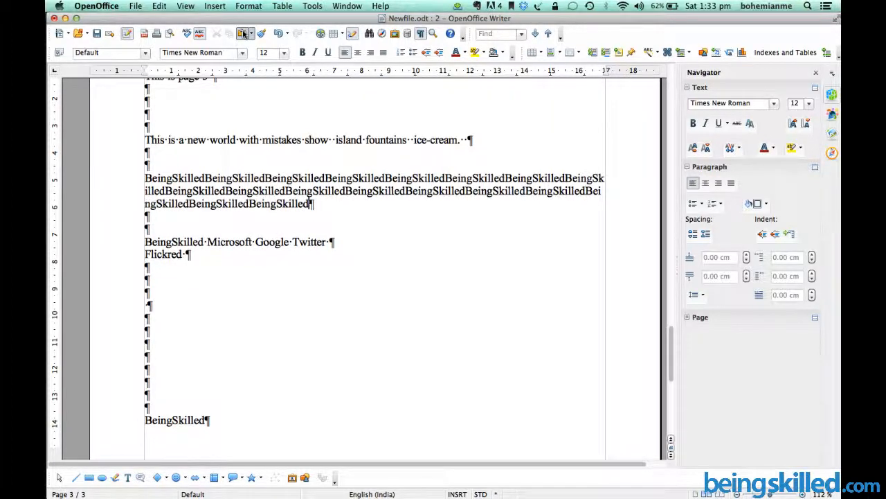
{"action": "triple_click", "coordinate": [243, 34]}
{"action": "triple_click", "coordinate": [243, 34]}
{"action": "triple_click", "coordinate": [243, 33]}
{"action": "triple_click", "coordinate": [243, 34]}
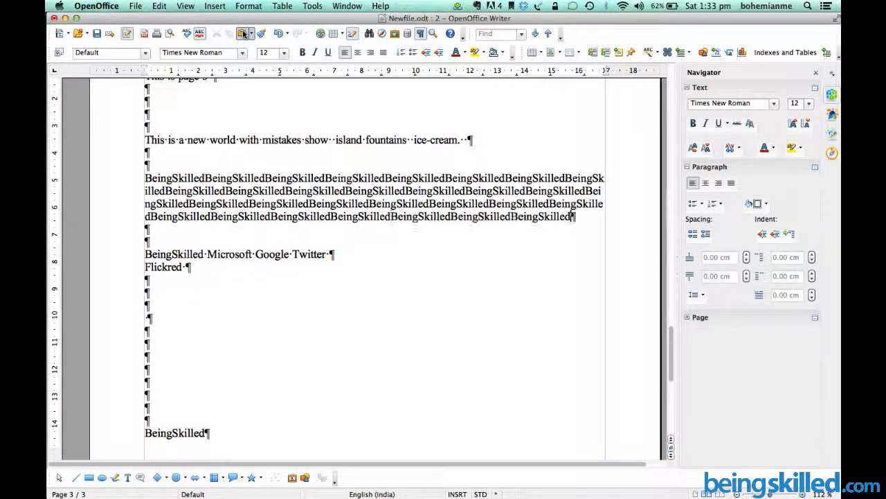
{"action": "double_click", "coordinate": [243, 34]}
{"action": "double_click", "coordinate": [243, 34]}
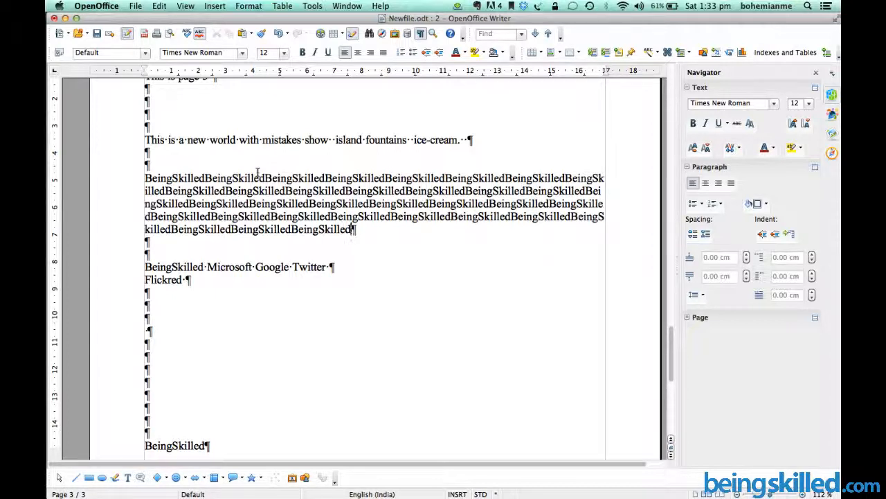
Step: Enter the word "BeingSkilled" in an empty paragraph a few lines below "Flickred"
{"action": "left_click", "coordinate": [392, 262]}
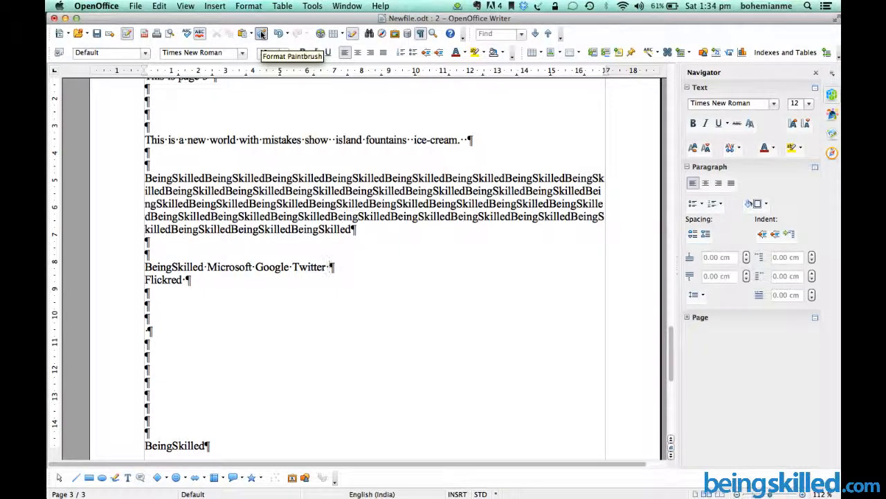
{"action": "left_click", "coordinate": [251, 341]}
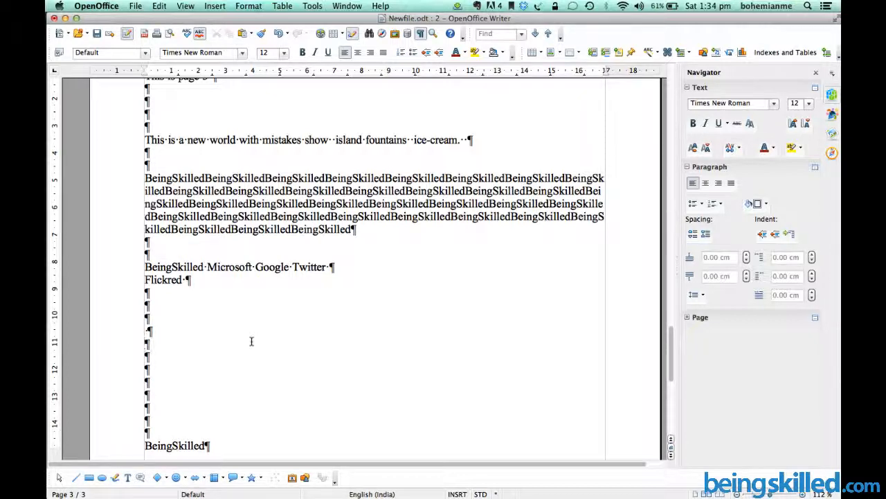
{"action": "type", "text": "Being"}
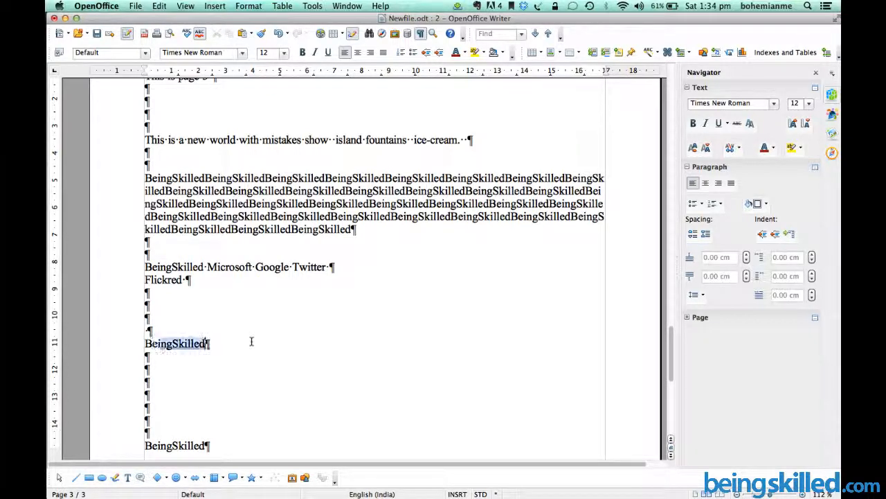
{"action": "key", "text": "Return"}
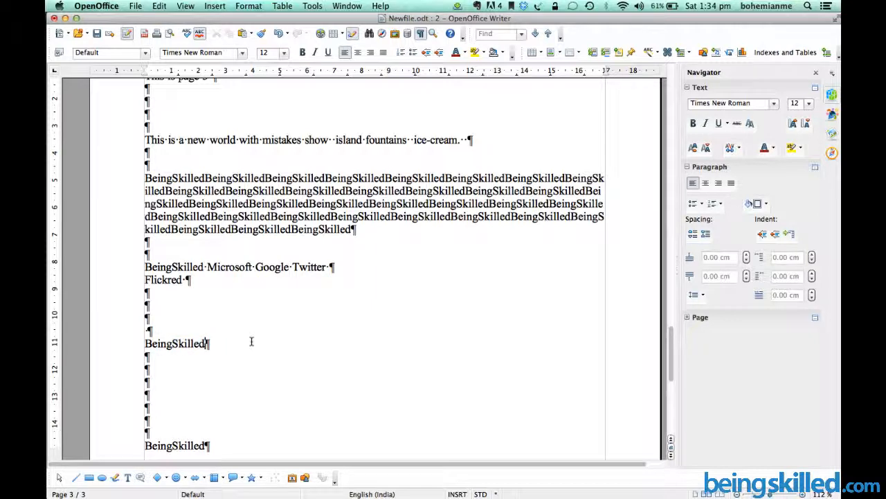
Step: Format the new "BeingSkilled" below "Flickred" as bold, italic and underlined with a font size of 40
{"action": "double_click", "coordinate": [192, 342]}
{"action": "left_click", "coordinate": [302, 53]}
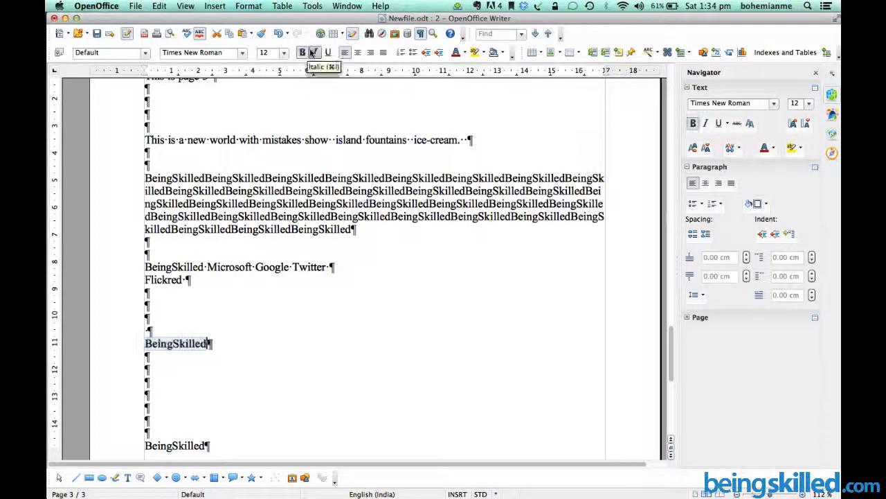
{"action": "left_click", "coordinate": [316, 52]}
{"action": "left_click", "coordinate": [284, 52]}
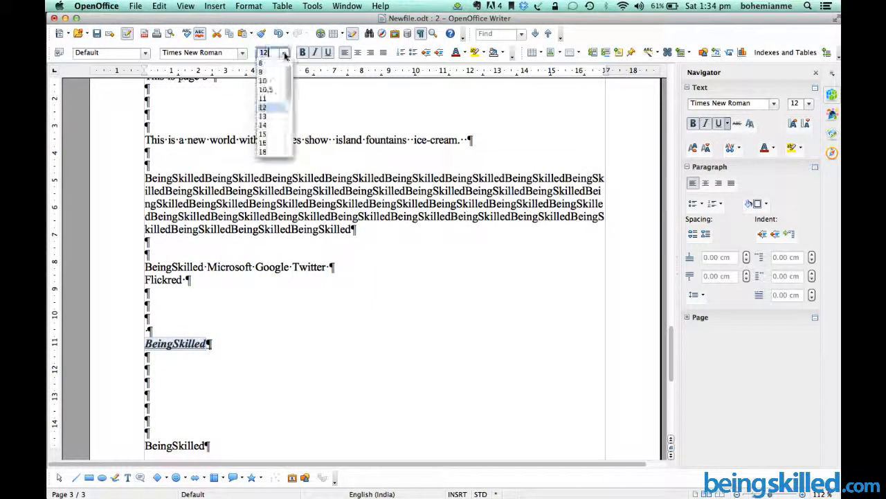
{"action": "scroll", "coordinate": [274, 121], "scroll_direction": "down", "scroll_amount": 5}
{"action": "left_click", "coordinate": [265, 140]}
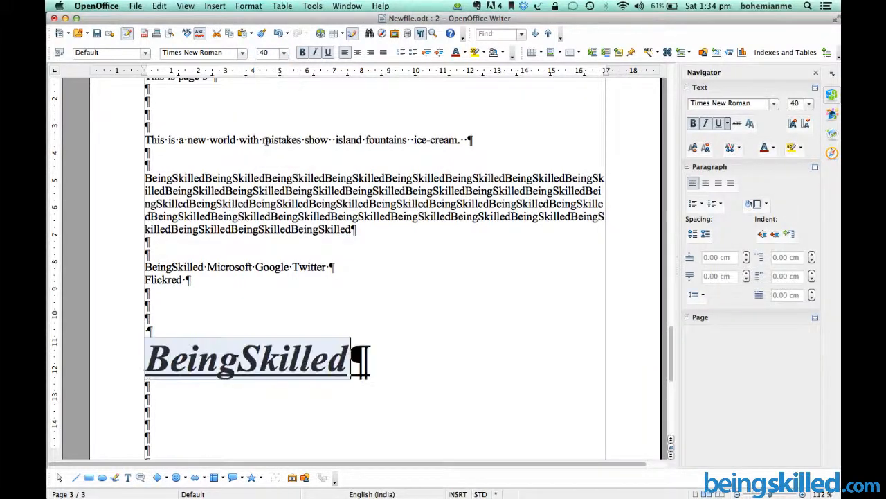
Step: Add empty paragraphs below the large "BeingSkilled" heading and enter the sentence "I want to learn more."
{"action": "scroll", "coordinate": [251, 309], "scroll_direction": "down", "scroll_amount": 3}
{"action": "left_click", "coordinate": [251, 309]}
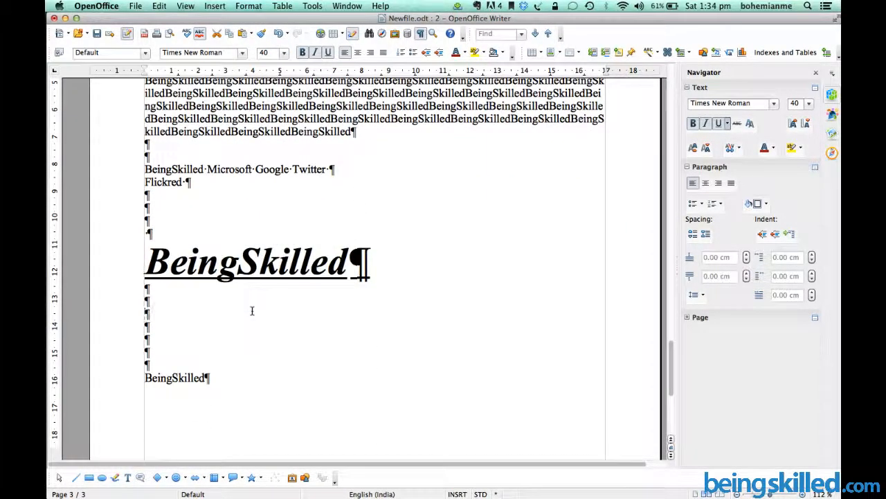
{"action": "key", "text": "Return"}
{"action": "key", "text": "Return"}
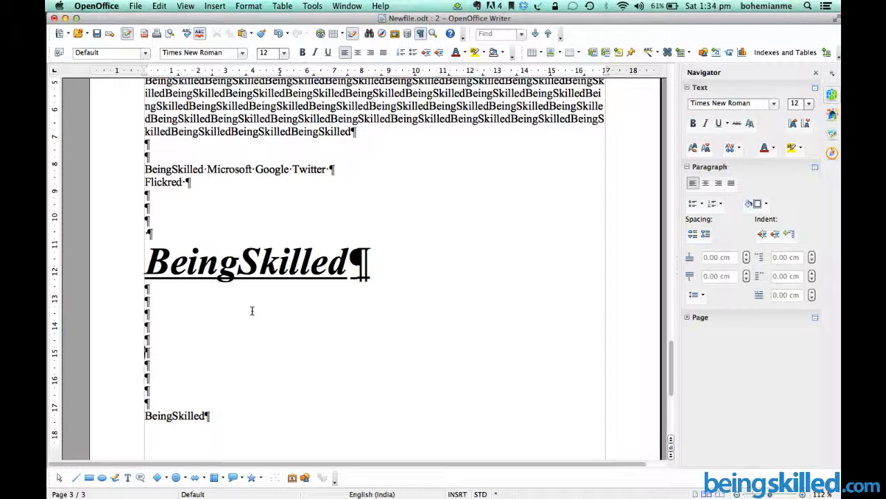
{"action": "type", "text": "I want to more"}
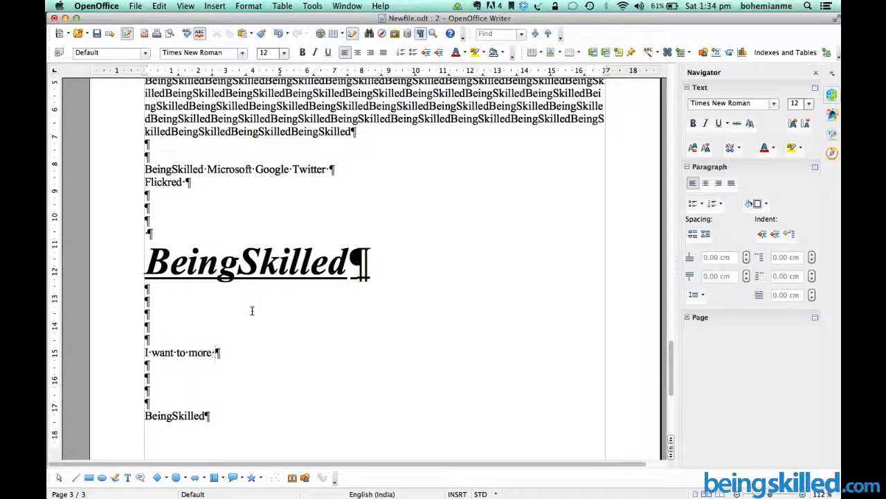
{"action": "key", "text": "BackSpace"}
{"action": "key", "text": "BackSpace"}
{"action": "key", "text": "BackSpace"}
{"action": "key", "text": "BackSpace"}
{"action": "key", "text": "BackSpace"}
{"action": "type", "text": "learn more"}
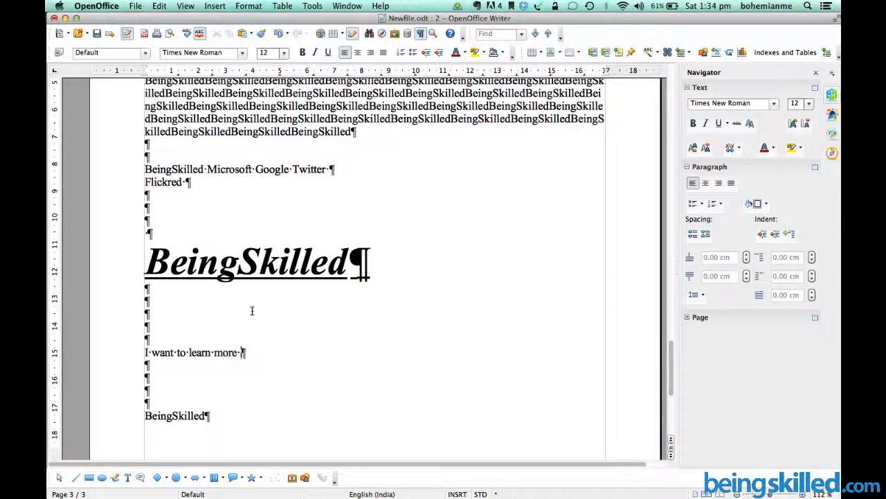
{"action": "key", "text": "BackSpace"}
{"action": "type", "text": "."}
Step: Select all the text in the document and set its font to Trajan Pro
{"action": "key", "text": "shift+Home"}
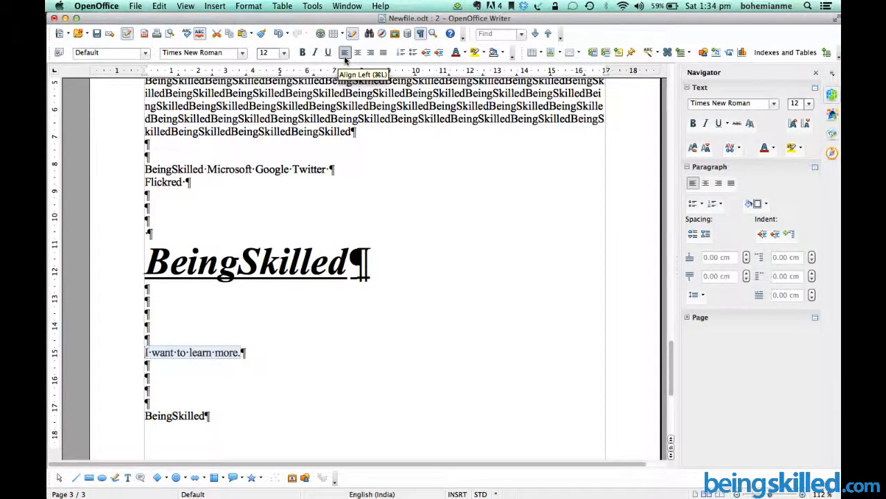
{"action": "left_click", "coordinate": [291, 260]}
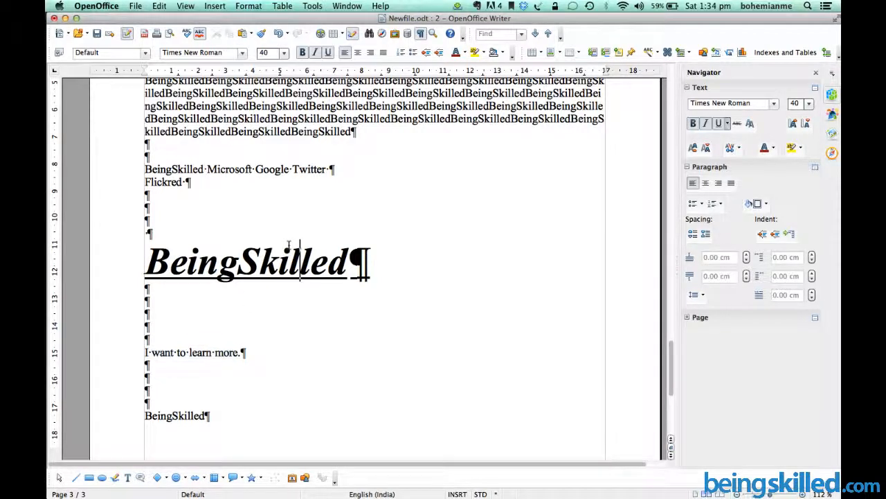
{"action": "key", "text": "Right"}
{"action": "key", "text": "Right"}
{"action": "key", "text": "Right"}
{"action": "key", "text": "shift+Home"}
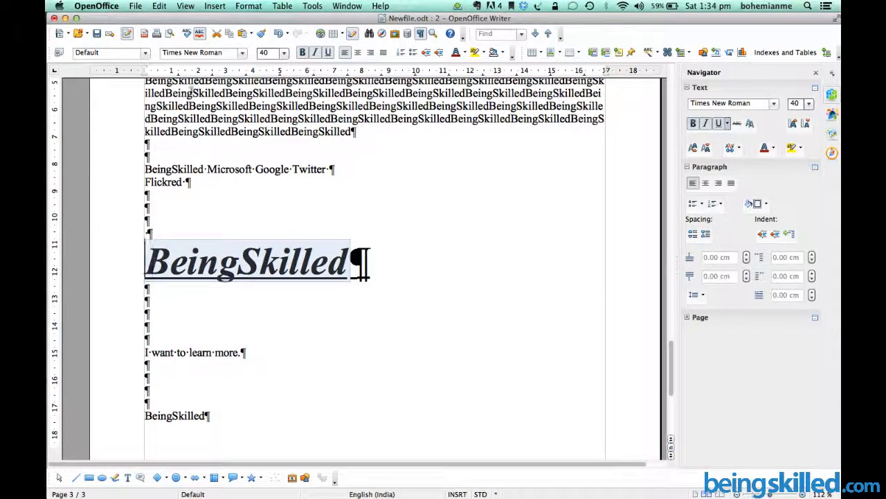
{"action": "left_click", "coordinate": [223, 53]}
{"action": "key", "text": "super+a"}
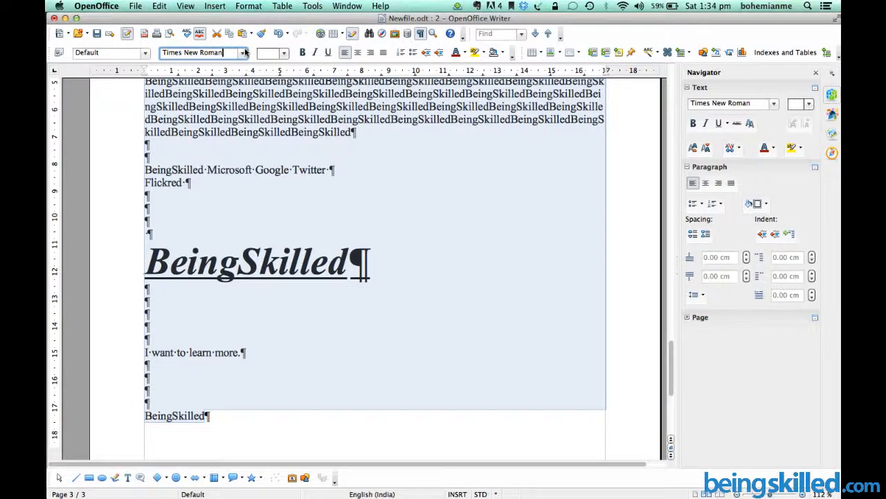
{"action": "left_click", "coordinate": [242, 53]}
{"action": "left_click", "coordinate": [208, 89]}
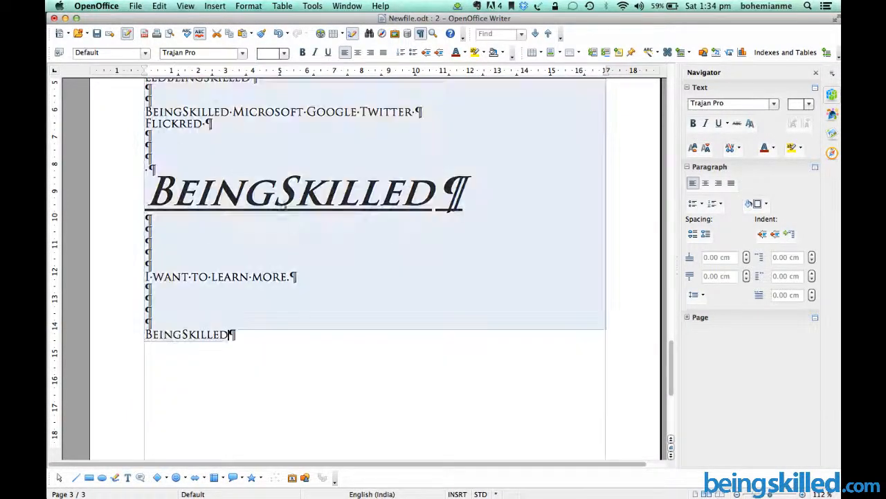
{"action": "left_click", "coordinate": [302, 226]}
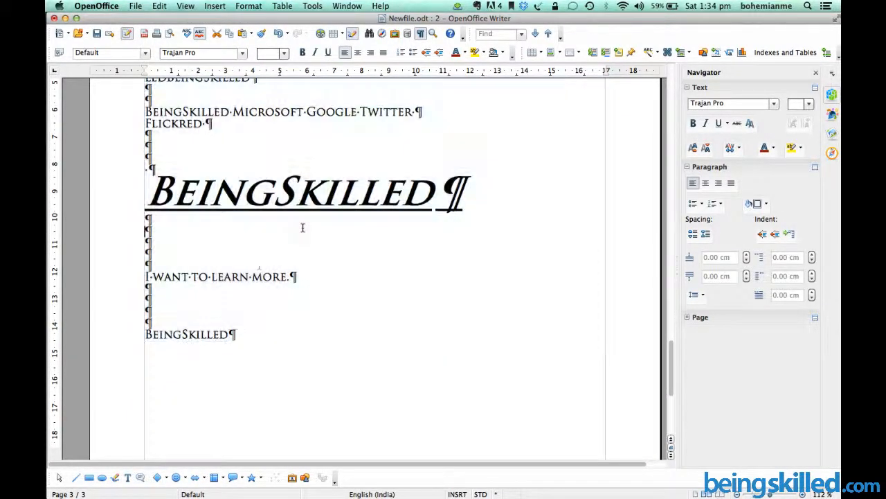
Step: Set the font of the sentence "I want to learn more." to Abadi MT Condensed Light
{"action": "left_click", "coordinate": [308, 278]}
{"action": "key", "text": "alt+shift+Left"}
{"action": "key", "text": "alt+shift+Left"}
{"action": "key", "text": "alt+shift+Left"}
{"action": "key", "text": "alt+shift+Left"}
{"action": "key", "text": "alt+shift+Left"}
{"action": "key", "text": "alt+shift+Left"}
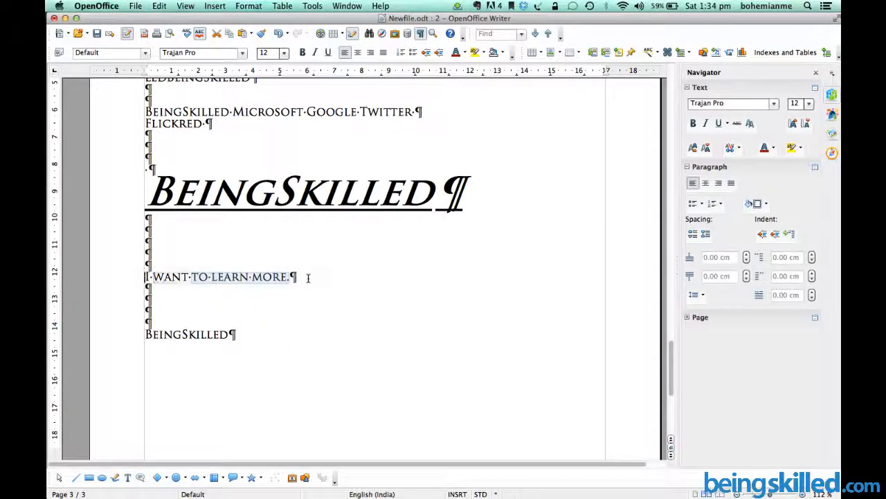
{"action": "key", "text": "alt+shift+Left"}
{"action": "key", "text": "alt+shift+Left"}
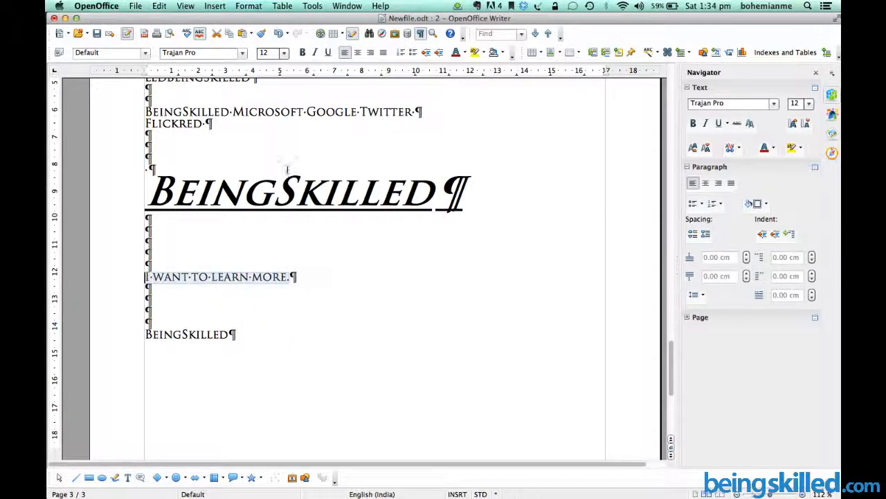
{"action": "left_click", "coordinate": [241, 53]}
{"action": "left_click", "coordinate": [227, 89]}
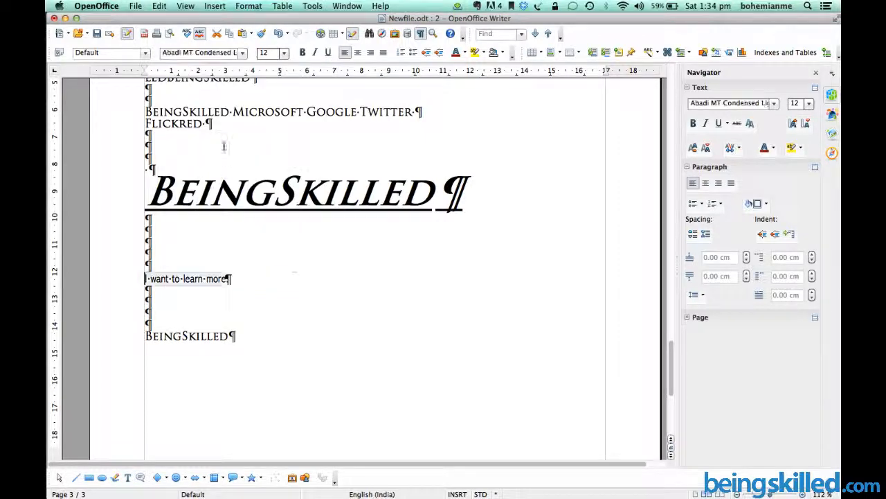
{"action": "left_click", "coordinate": [236, 251]}
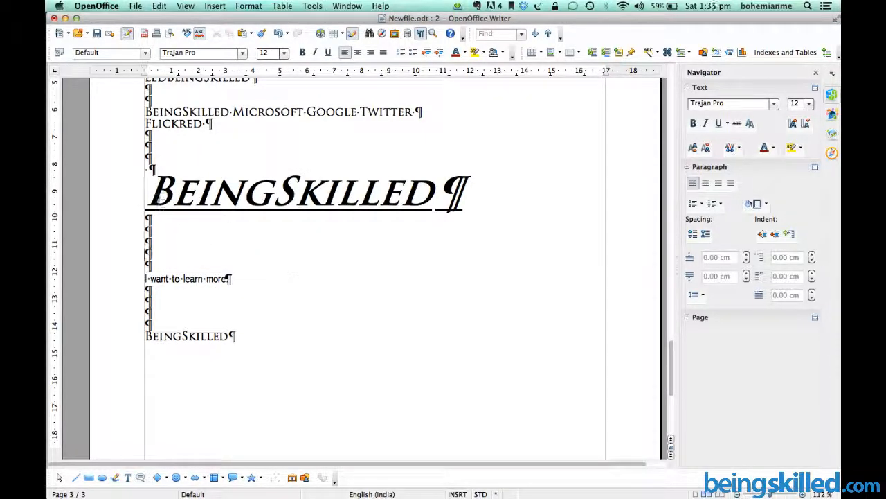
Step: Copy the large "BeingSkilled" heading's formatting onto the sentence "I want to learn more." with the Format Paintbrush
{"action": "left_click_drag", "start_coordinate": [146, 197], "coordinate": [433, 198]}
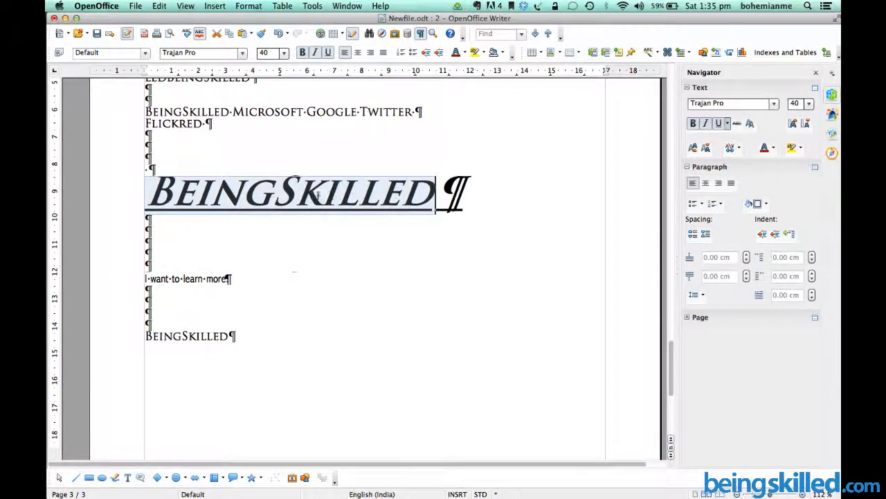
{"action": "left_click", "coordinate": [317, 190]}
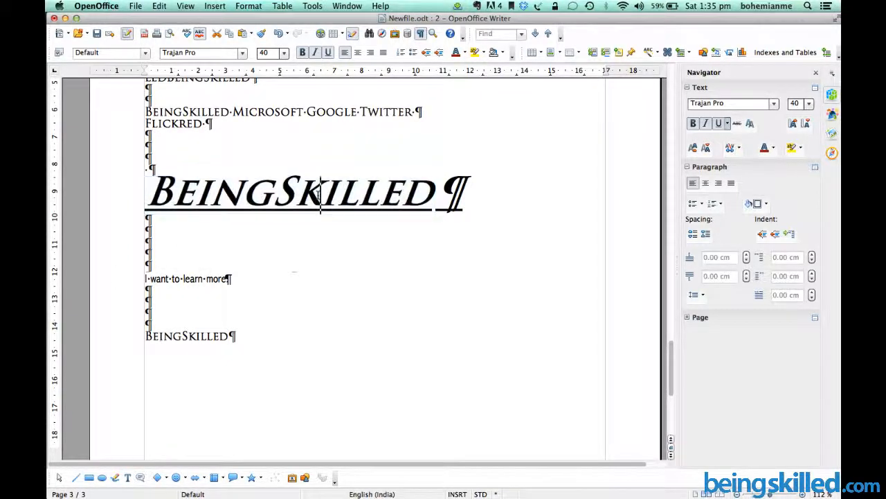
{"action": "left_click", "coordinate": [261, 34]}
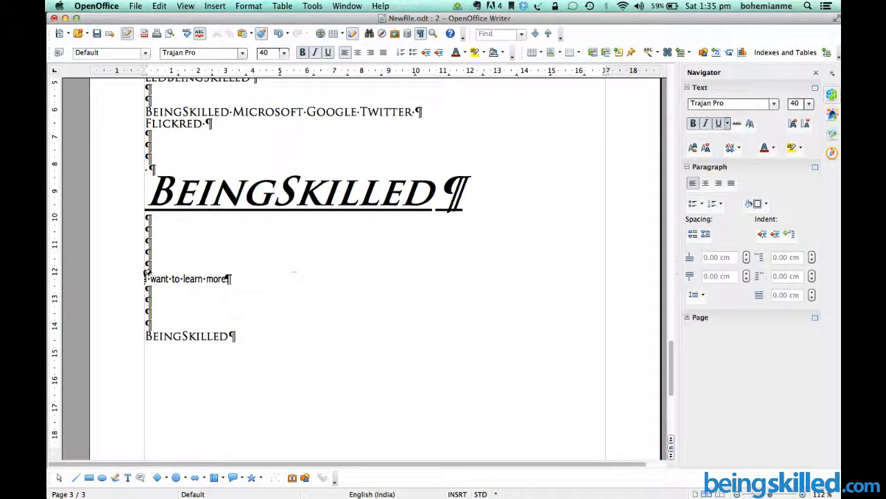
{"action": "left_click_drag", "start_coordinate": [146, 275], "coordinate": [227, 275]}
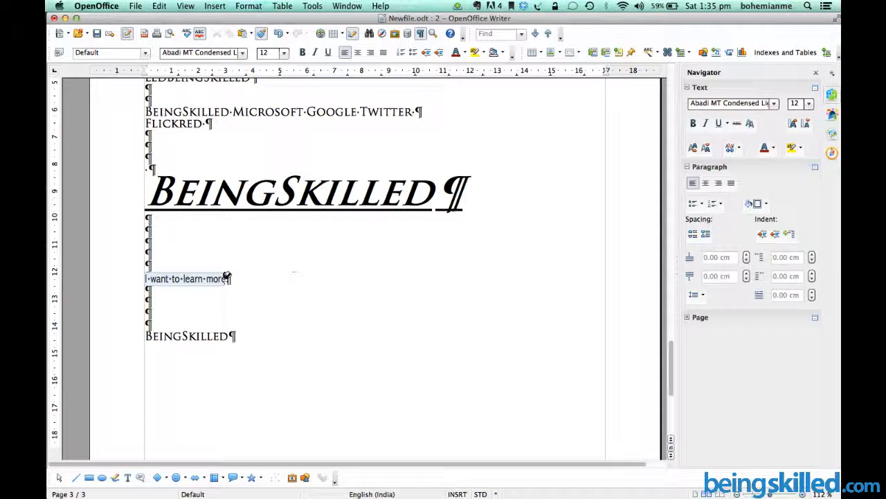
{"action": "left_click_drag", "start_coordinate": [227, 277], "coordinate": [228, 277]}
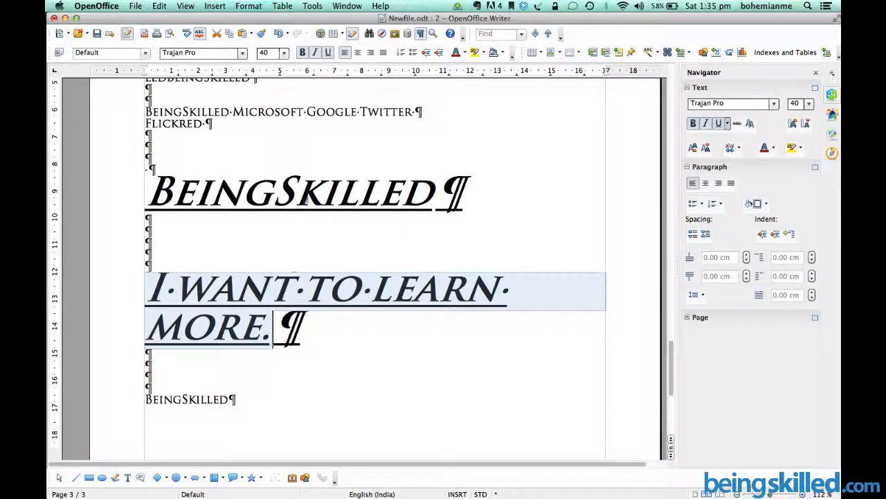
Step: Copy the large "BeingSkilled" heading's formatting onto part of the repeated "BeingSkilled" paragraph with the Format Paintbrush
{"action": "left_click", "coordinate": [306, 198]}
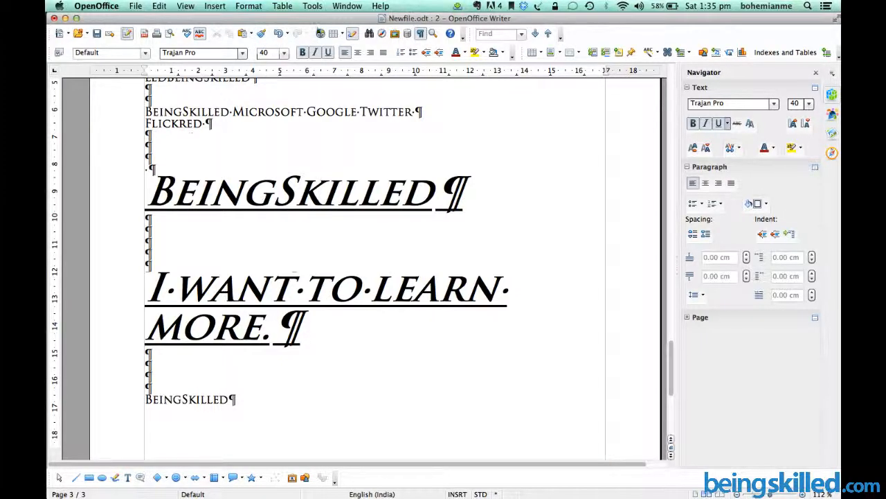
{"action": "left_click", "coordinate": [261, 33]}
{"action": "scroll", "coordinate": [300, 139], "scroll_direction": "up", "scroll_amount": 10}
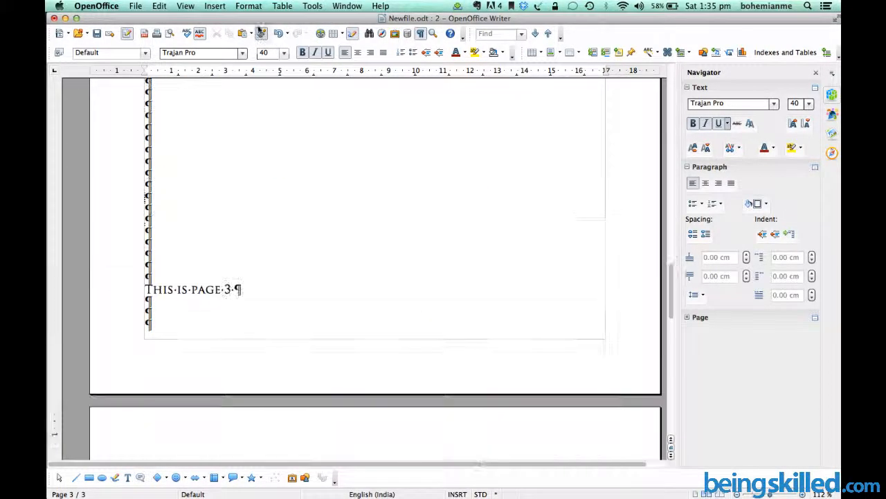
{"action": "scroll", "coordinate": [299, 139], "scroll_direction": "down", "scroll_amount": 15}
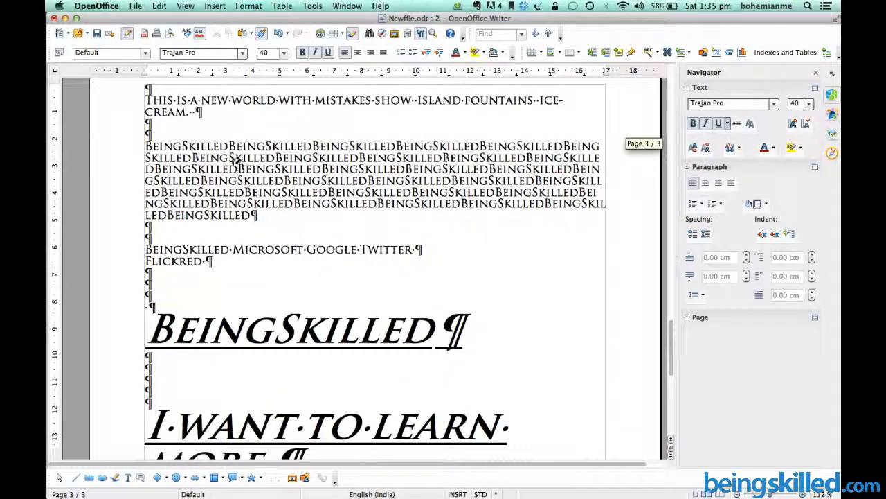
{"action": "left_click_drag", "start_coordinate": [230, 158], "coordinate": [273, 196]}
{"action": "left_click", "coordinate": [409, 247]}
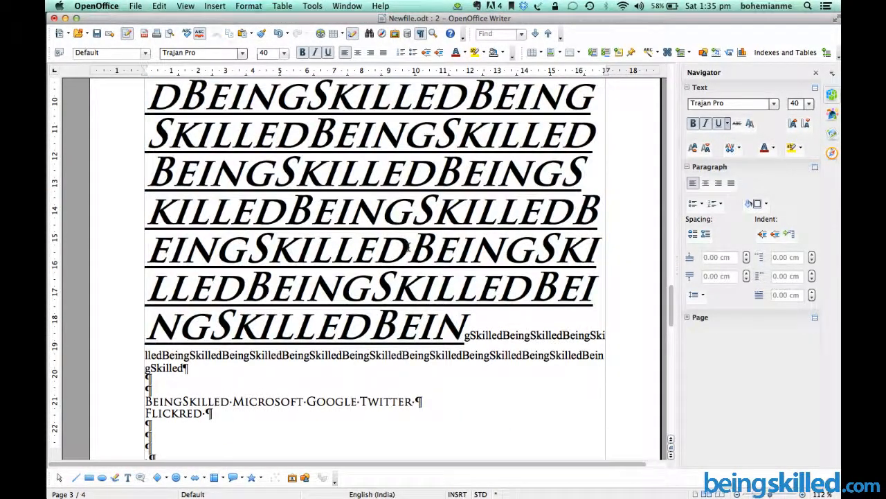
{"action": "scroll", "coordinate": [408, 247], "scroll_direction": "up", "scroll_amount": 15}
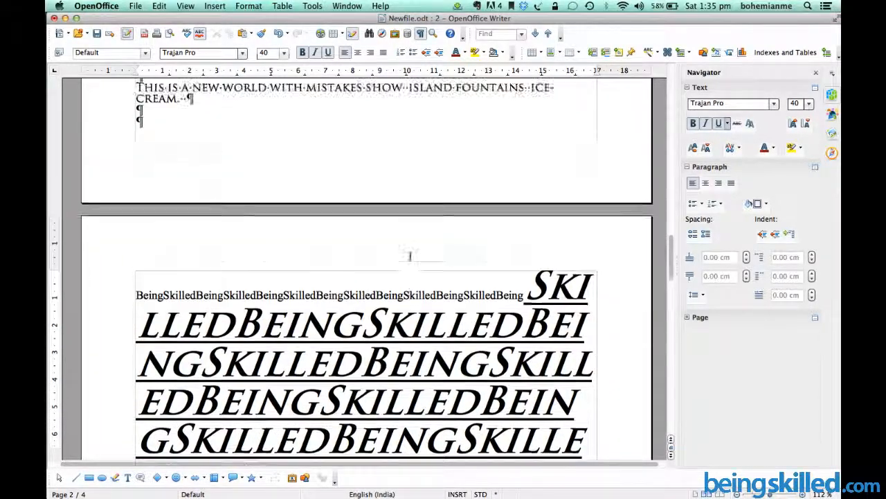
{"action": "scroll", "coordinate": [409, 255], "scroll_direction": "up", "scroll_amount": 5}
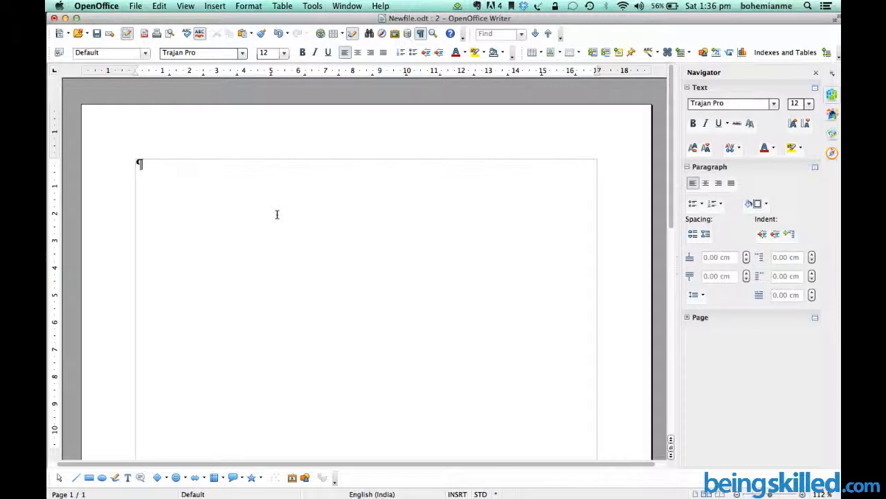
Step: Undo the deletion of the document's content and both Format Paintbrush changes, back to the unformatted sentence "I want to learn more."
{"action": "left_click", "coordinate": [276, 36]}
{"action": "scroll", "coordinate": [325, 227], "scroll_direction": "up", "scroll_amount": 20}
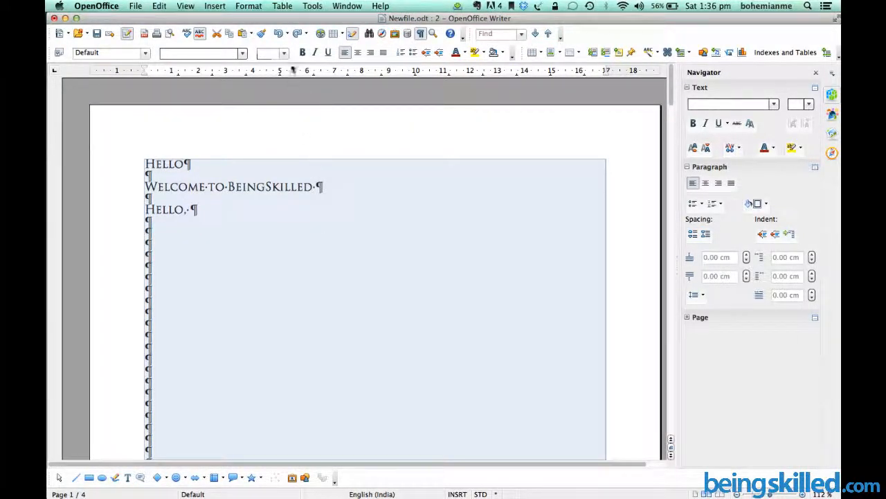
{"action": "left_click", "coordinate": [279, 35]}
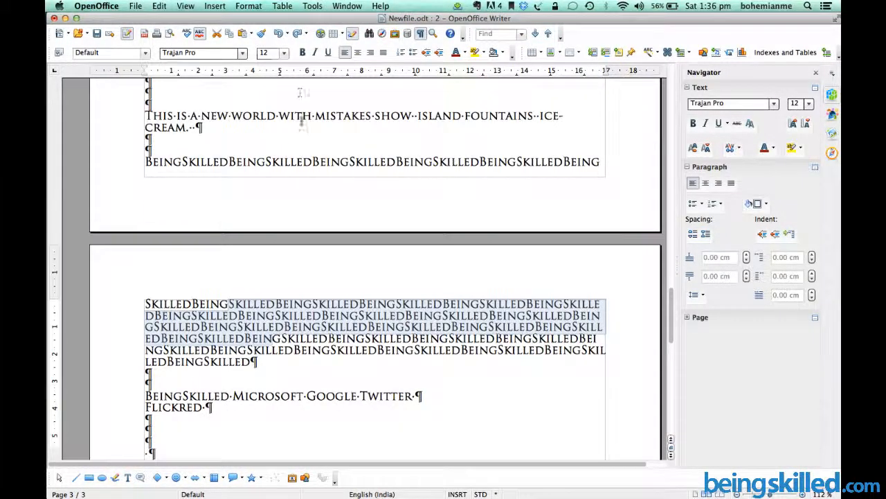
{"action": "scroll", "coordinate": [269, 313], "scroll_direction": "down", "scroll_amount": 3}
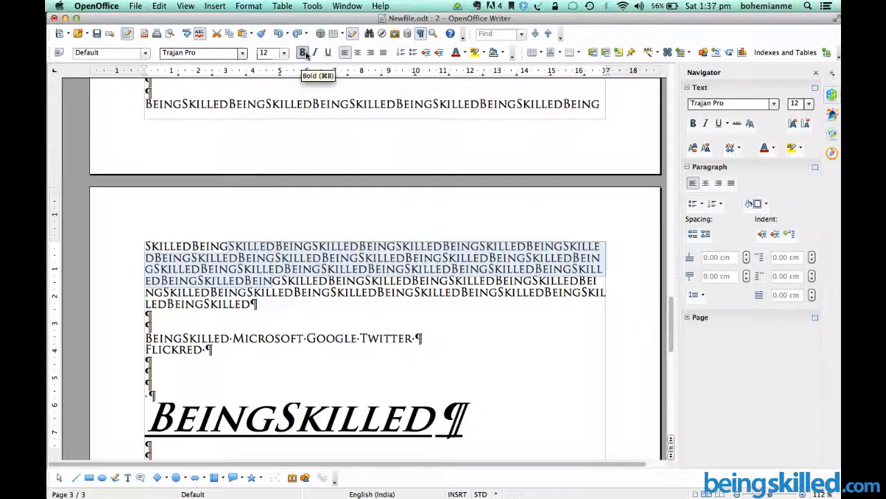
{"action": "scroll", "coordinate": [312, 187], "scroll_direction": "down", "scroll_amount": 10}
{"action": "scroll", "coordinate": [313, 188], "scroll_direction": "up", "scroll_amount": 4}
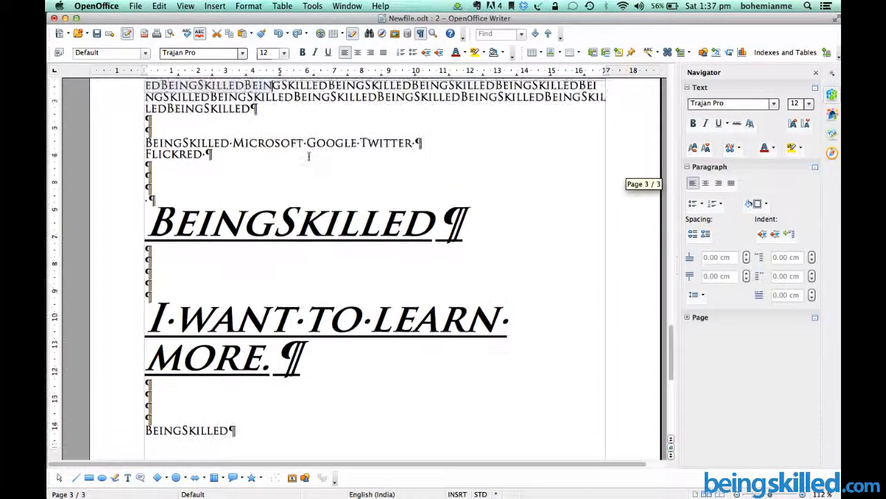
{"action": "left_click", "coordinate": [279, 34]}
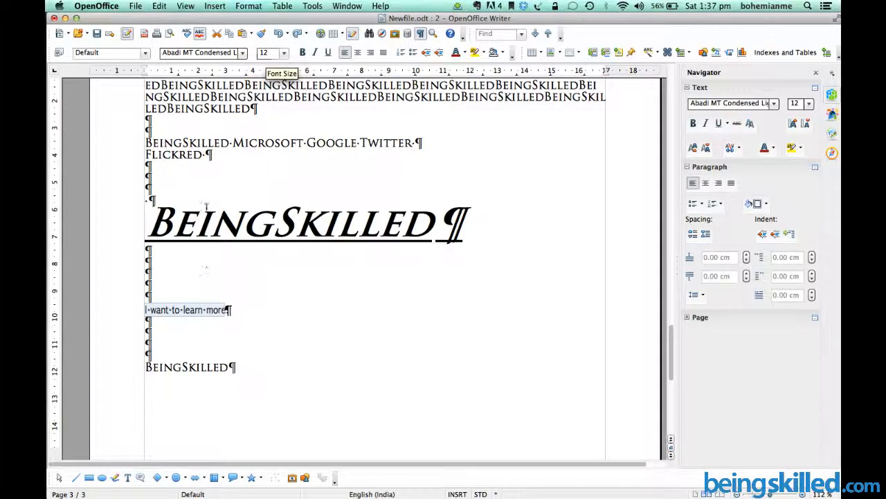
Step: Redo both Format Paintbrush changes and the deletion of the document's content
{"action": "left_click", "coordinate": [296, 35]}
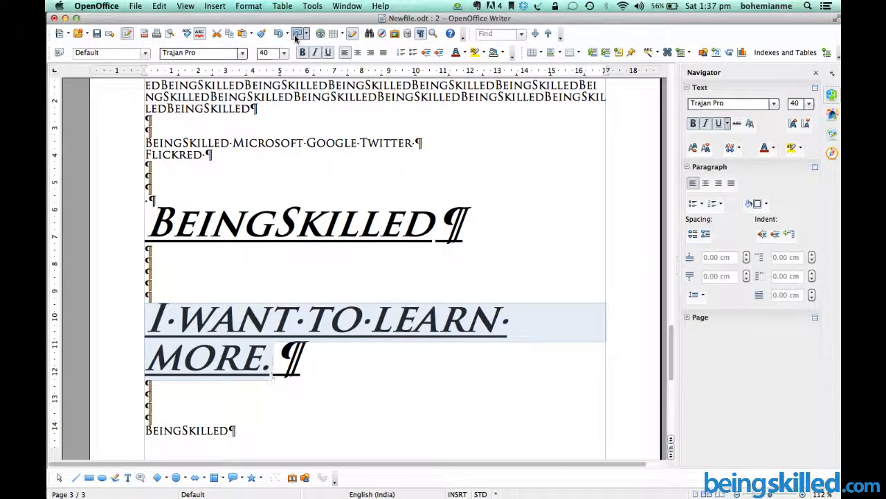
{"action": "left_click", "coordinate": [296, 34]}
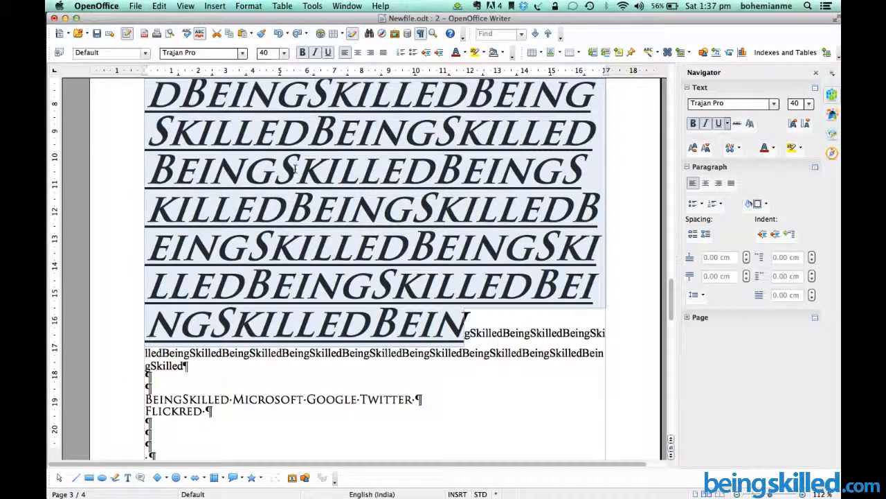
{"action": "left_click", "coordinate": [296, 34]}
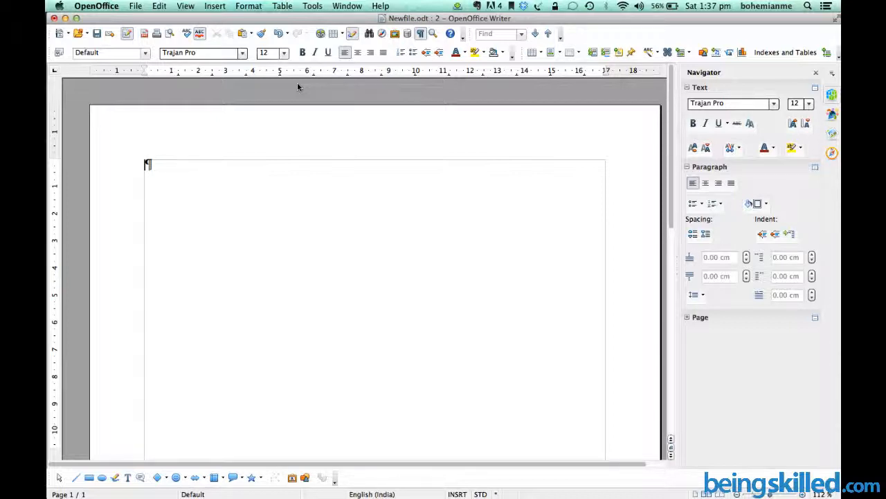
Step: Enter the word "BeingSkilled" in the empty document and set its font to Apple Chancery
{"action": "type", "text": "BeingSkilled"}
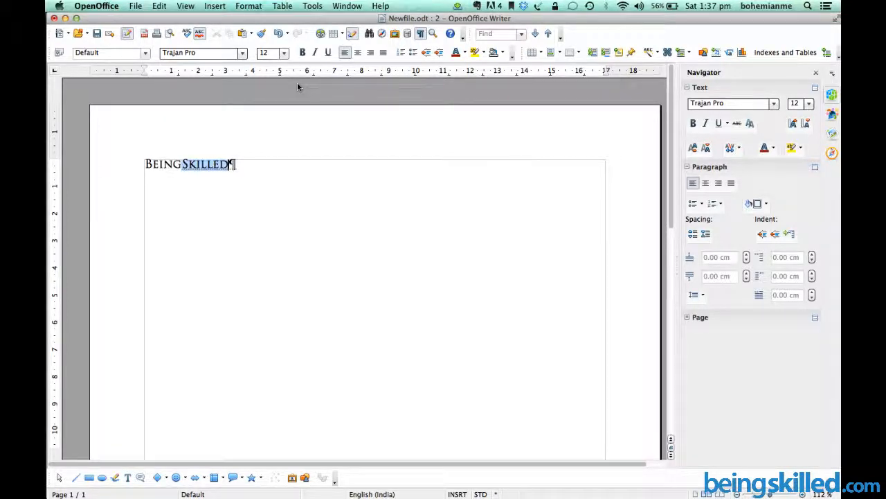
{"action": "key", "text": "Return"}
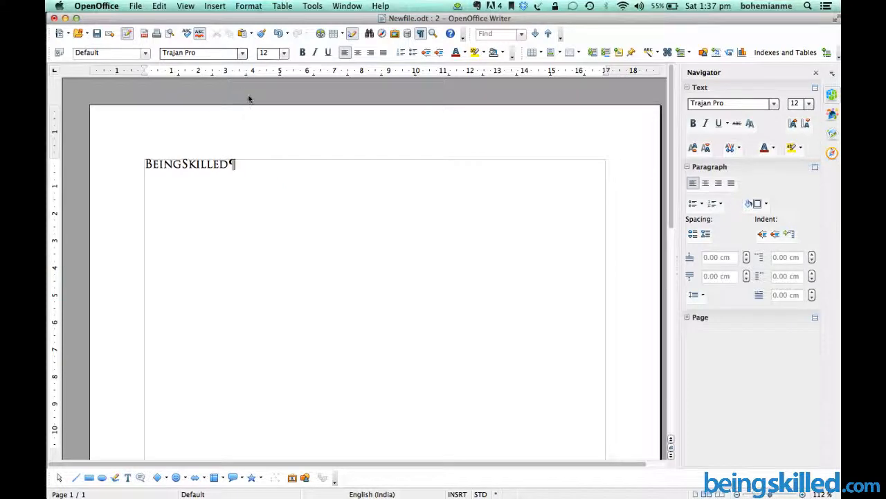
{"action": "key", "text": "super+a"}
{"action": "left_click", "coordinate": [243, 51]}
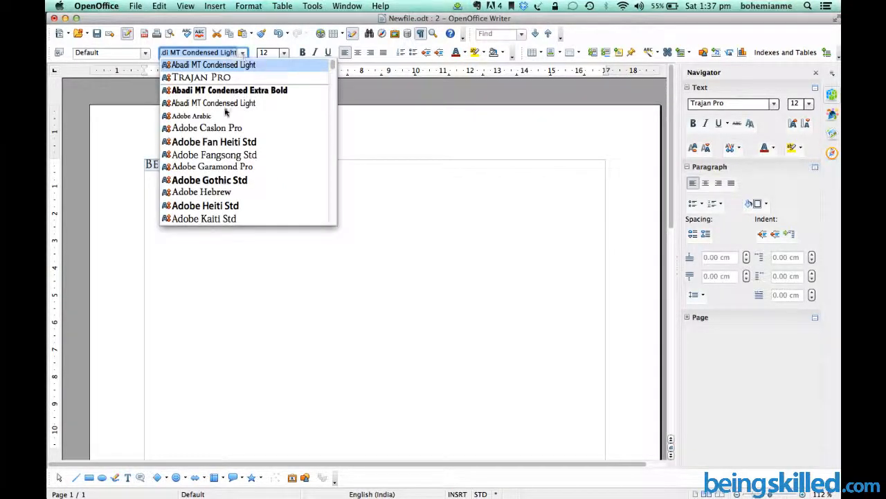
{"action": "scroll", "coordinate": [225, 173], "scroll_direction": "down", "scroll_amount": 4}
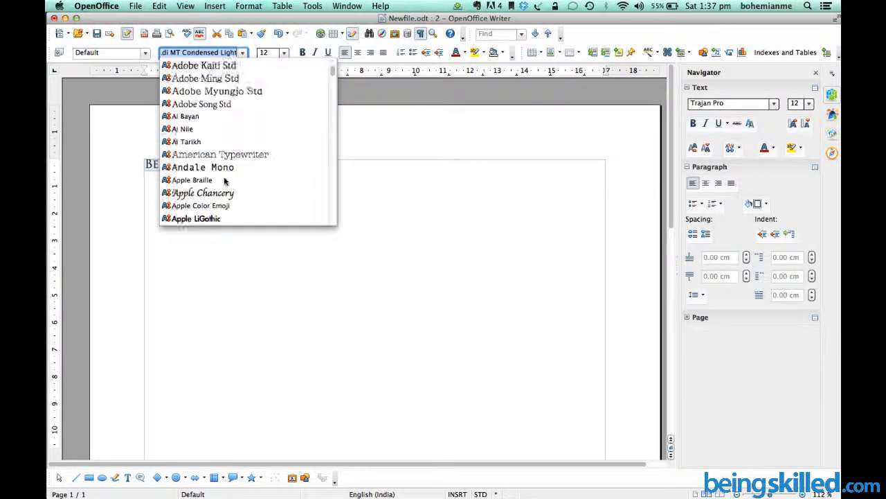
{"action": "scroll", "coordinate": [225, 180], "scroll_direction": "down", "scroll_amount": 1}
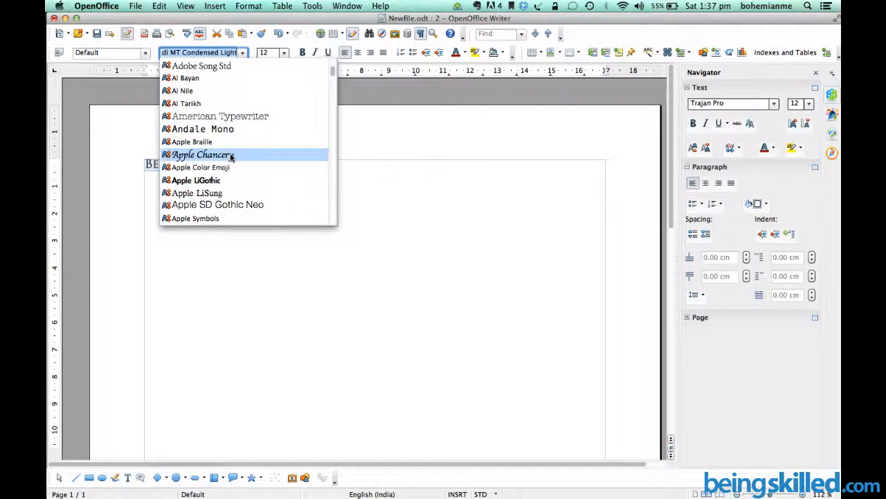
{"action": "left_click", "coordinate": [232, 155]}
{"action": "left_click", "coordinate": [236, 170]}
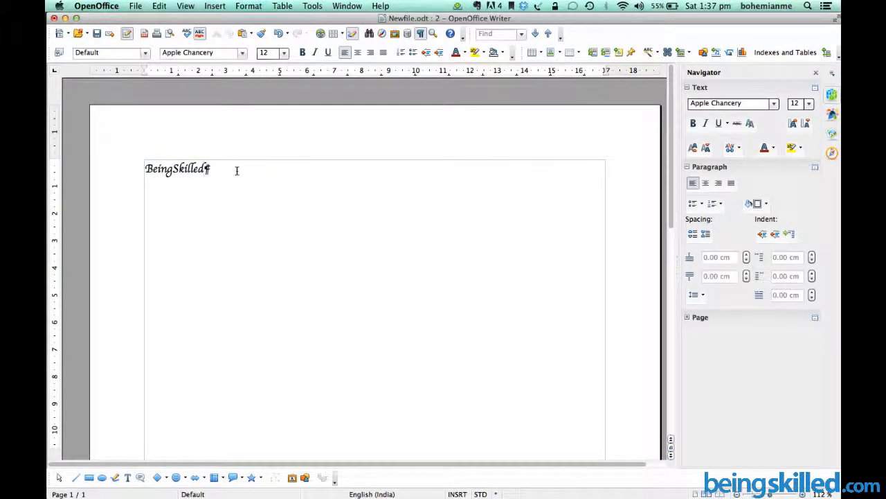
{"action": "key", "text": "super+a"}
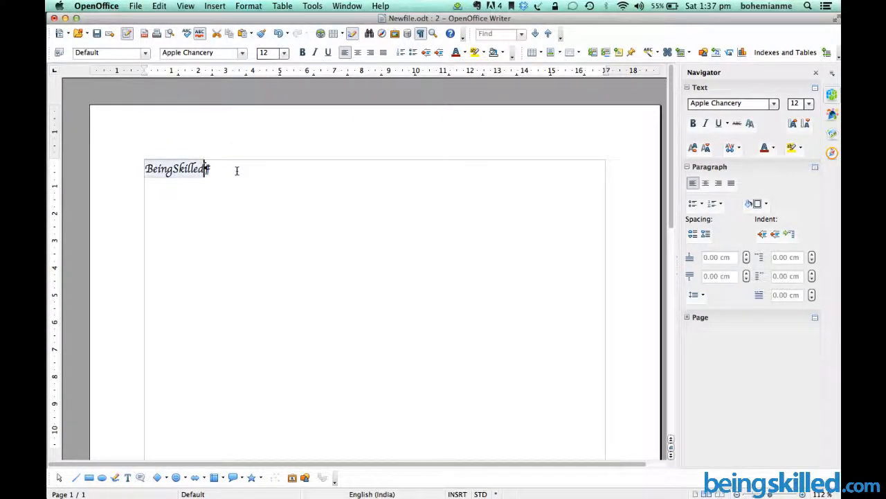
{"action": "left_click", "coordinate": [320, 34]}
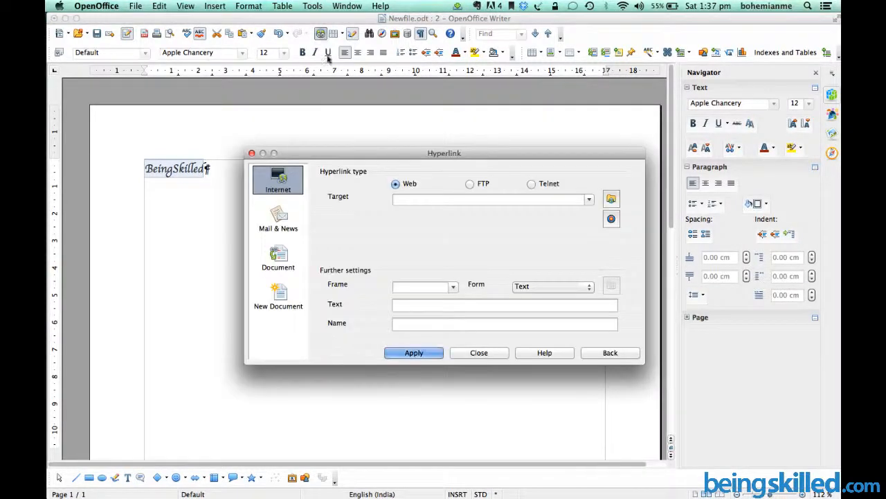
{"action": "left_click_drag", "start_coordinate": [473, 156], "coordinate": [417, 95]}
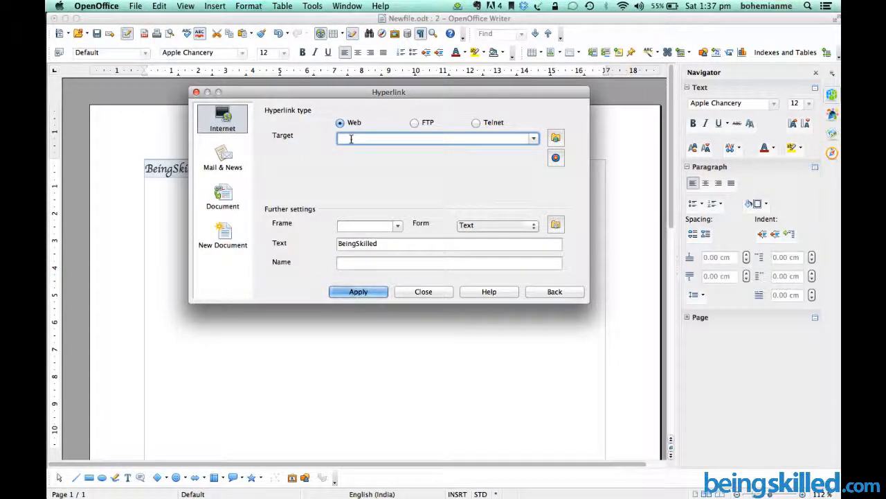
{"action": "type", "text": "http://beingskille"}
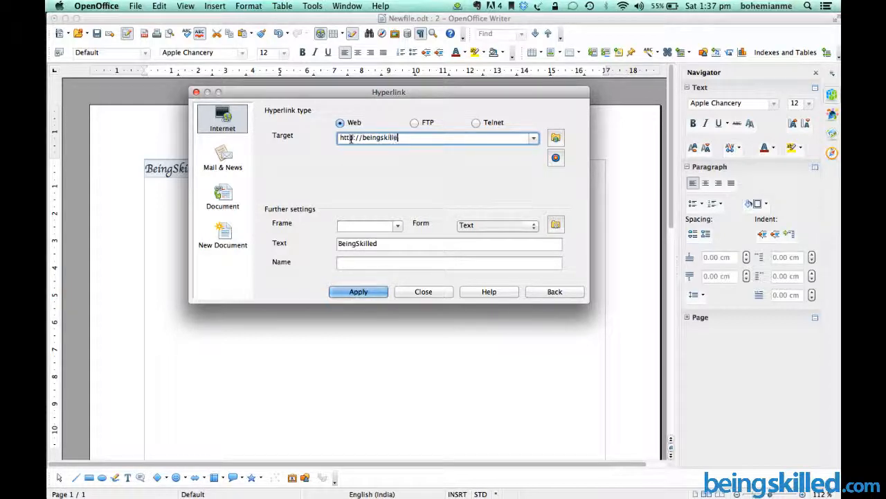
{"action": "type", "text": "d.com"}
{"action": "left_click", "coordinate": [359, 291]}
{"action": "left_click", "coordinate": [423, 291]}
{"action": "left_click", "coordinate": [344, 264]}
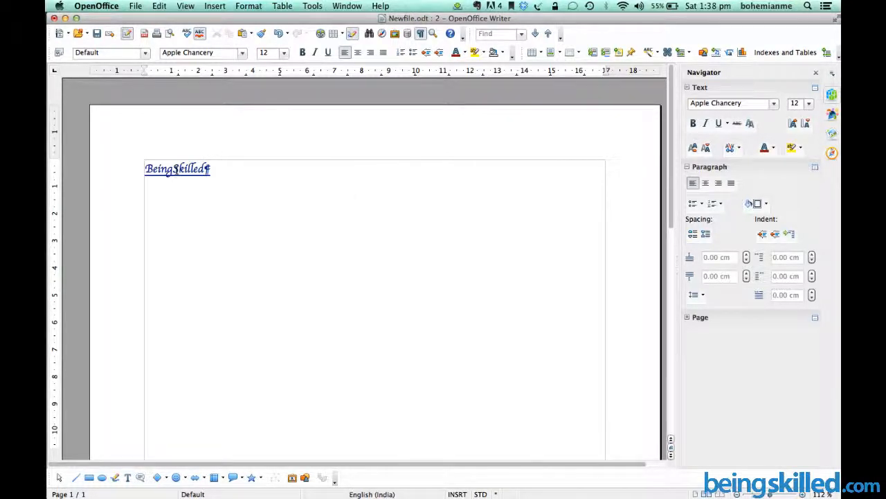
Step: Add three empty paragraphs below the "BeingSkilled" link and insert a table with three columns and three rows
{"action": "key", "text": "Return"}
{"action": "key", "text": "Return"}
{"action": "key", "text": "Return"}
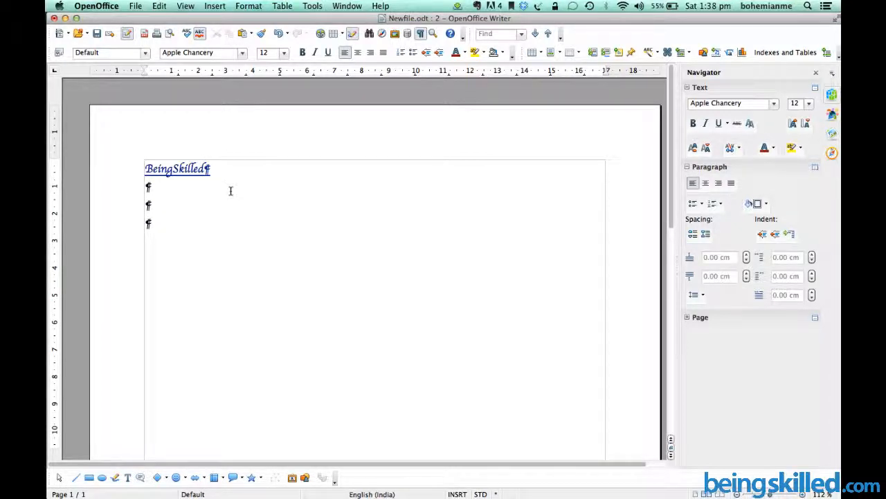
{"action": "left_click", "coordinate": [342, 34]}
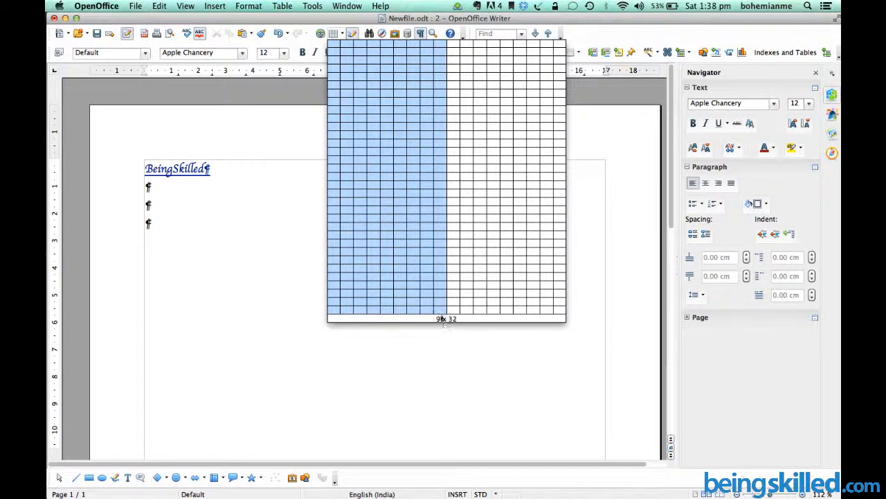
{"action": "left_click", "coordinate": [356, 64]}
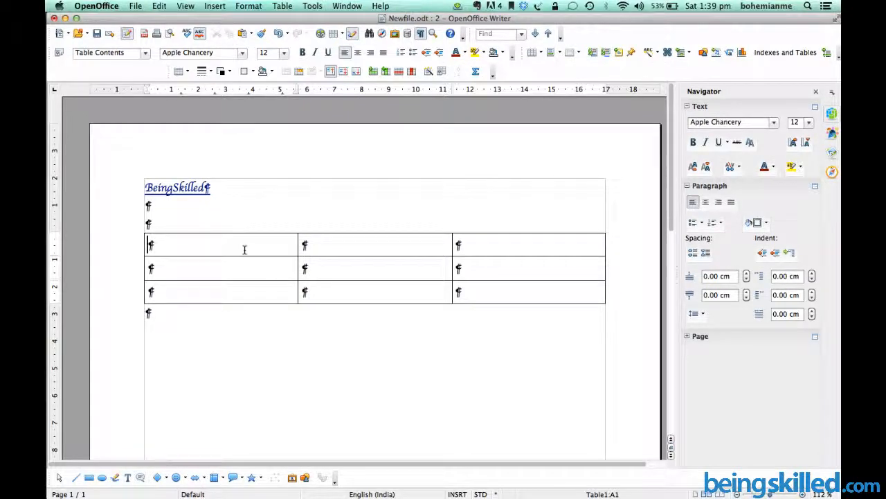
Step: Enter "S.no" and "Item" as the headings of the table's first and second columns
{"action": "type", "text": "nu"}
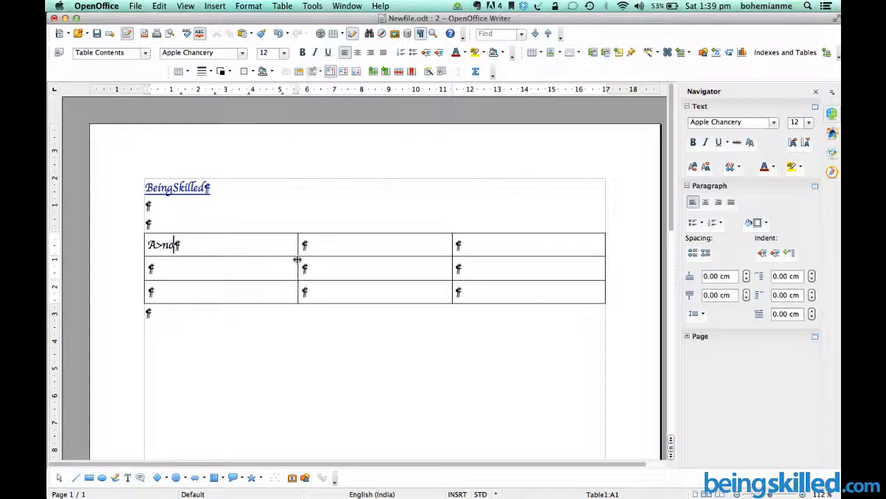
{"action": "key", "text": "BackSpace"}
{"action": "key", "text": "BackSpace"}
{"action": "key", "text": "BackSpace"}
{"action": "type", "text": ".no"}
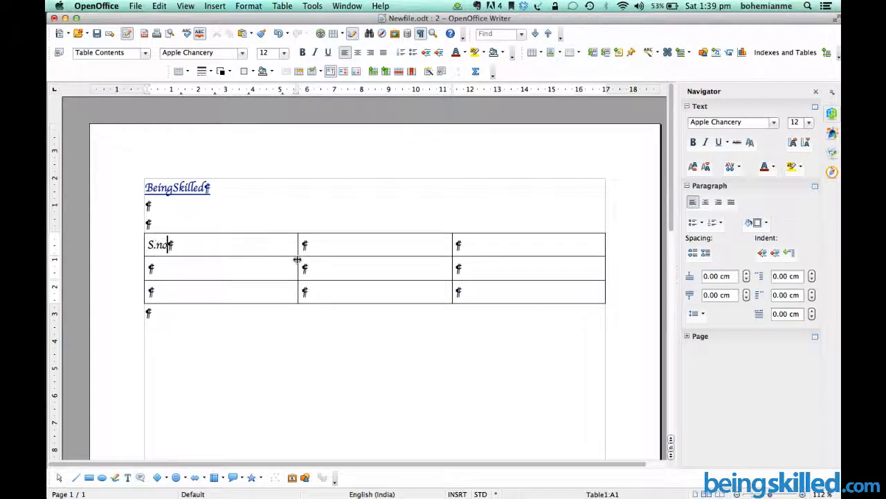
{"action": "left_click", "coordinate": [358, 250]}
{"action": "type", "text": "Item"}
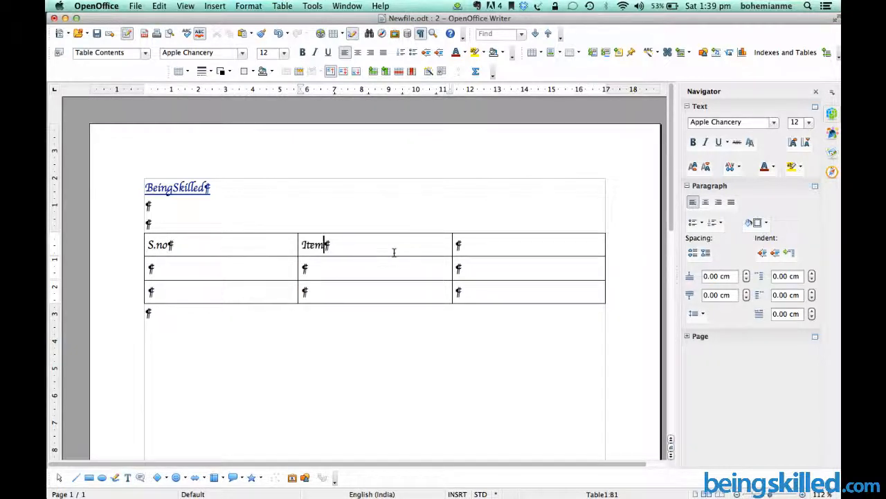
Step: Enter "Number ( Quantity )" as the heading of the table's third column
{"action": "left_click", "coordinate": [496, 241]}
{"action": "type", "text": "Nu"}
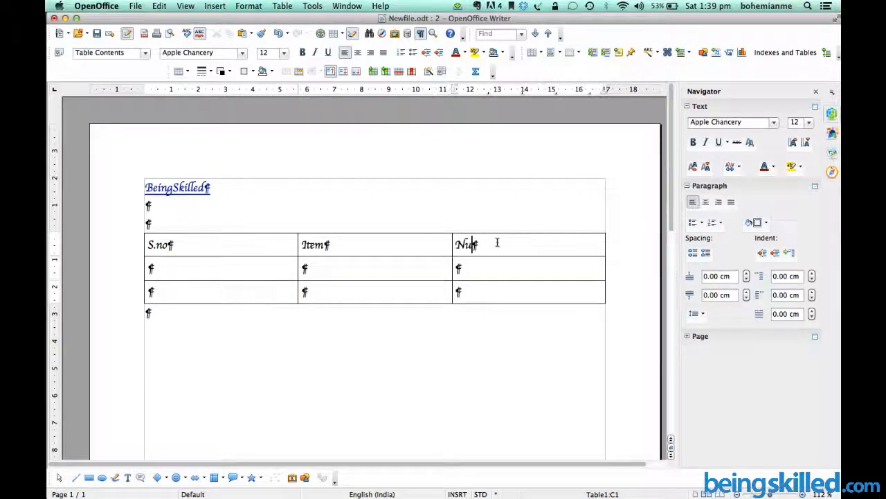
{"action": "type", "text": "mber ( Q"}
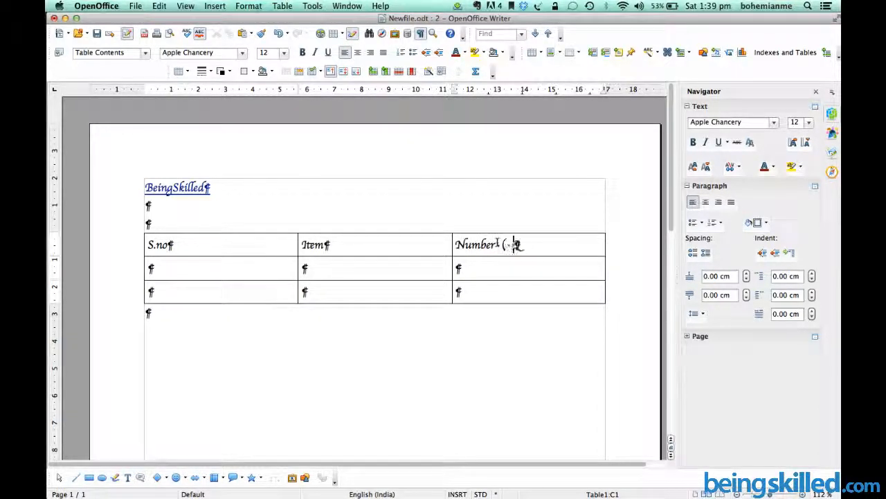
{"action": "type", "text": "uant"}
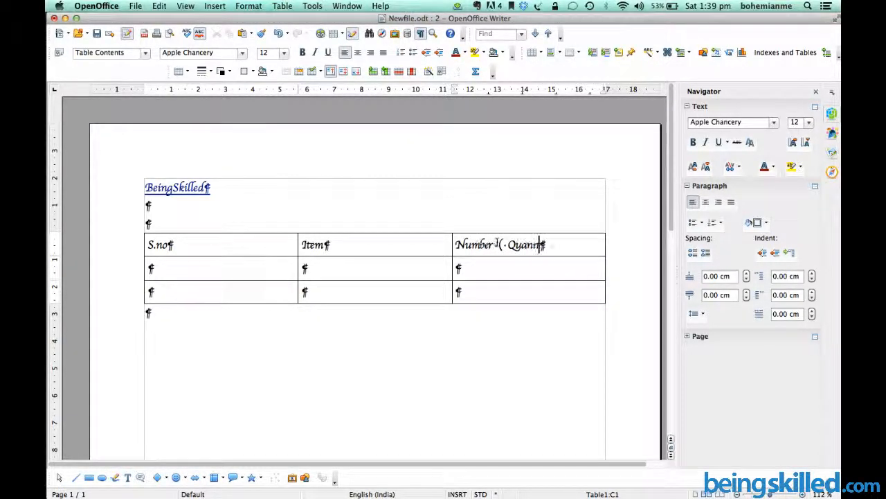
{"action": "type", "text": "ity "}
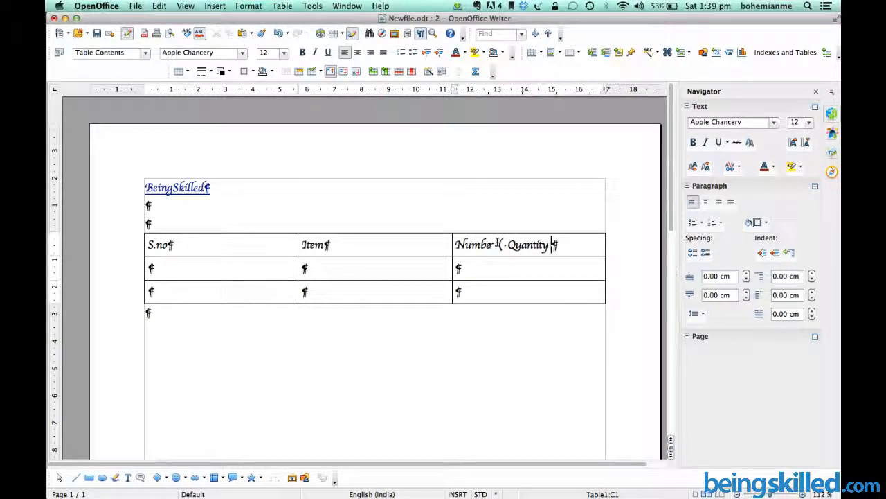
{"action": "type", "text": ")"}
Step: Resize the table columns so "S.no" is about 2.8 cm wide and "Item" about 3.2 cm, leaving the remaining width to the third column
{"action": "left_click", "coordinate": [242, 265]}
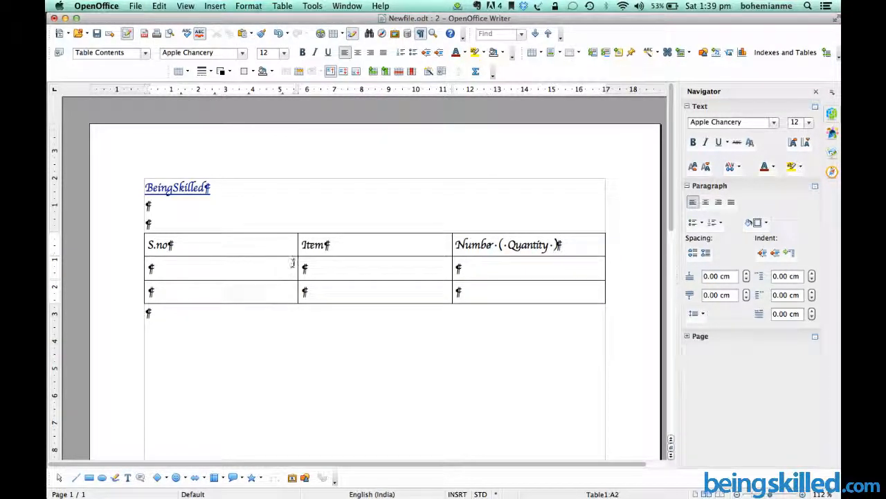
{"action": "left_click_drag", "start_coordinate": [297, 263], "coordinate": [183, 264]}
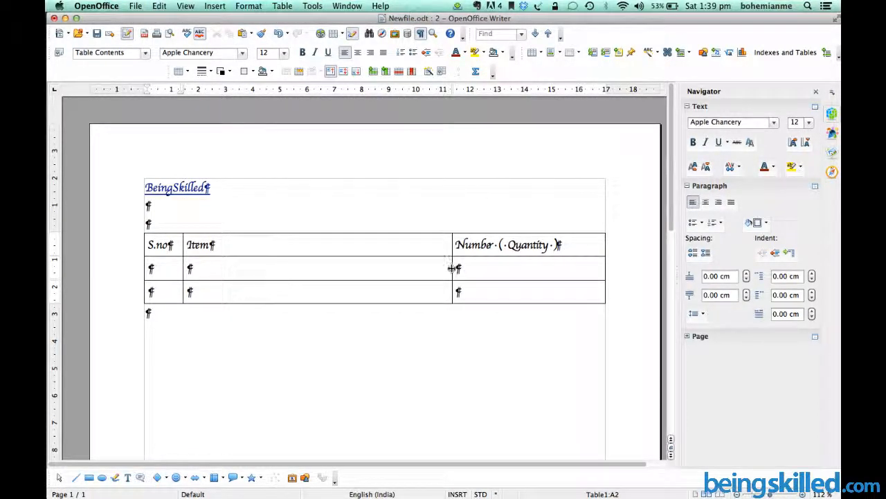
{"action": "left_click_drag", "start_coordinate": [453, 268], "coordinate": [223, 253]}
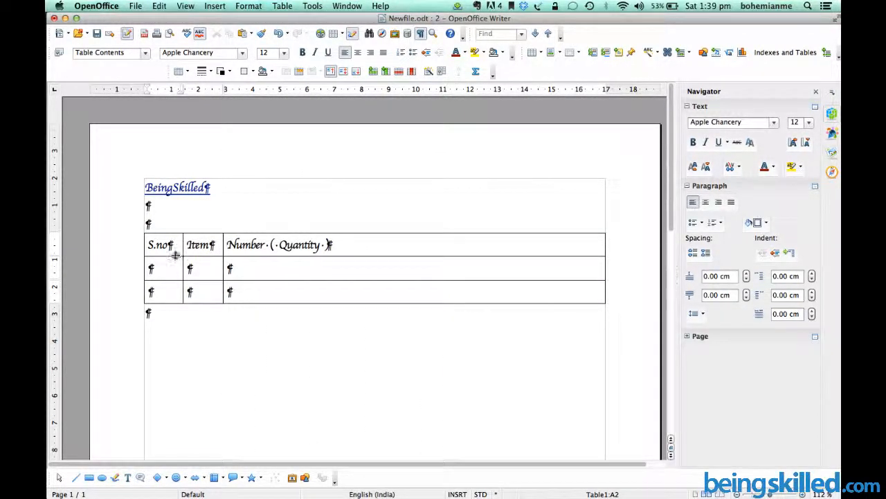
{"action": "left_click_drag", "start_coordinate": [168, 302], "coordinate": [169, 252]}
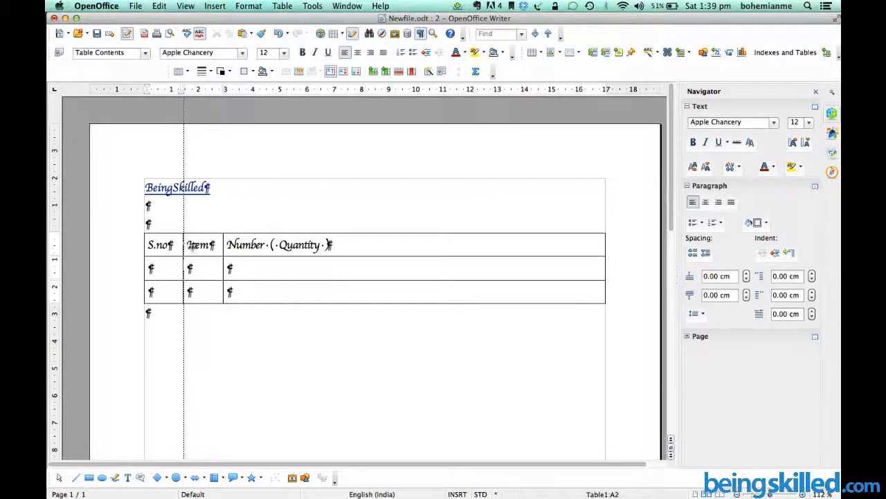
{"action": "left_click_drag", "start_coordinate": [223, 257], "coordinate": [309, 250]}
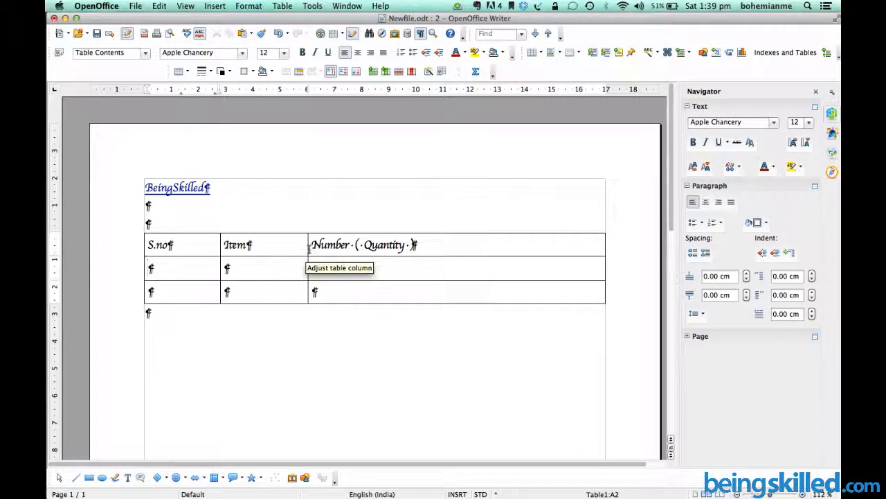
{"action": "left_click", "coordinate": [223, 268]}
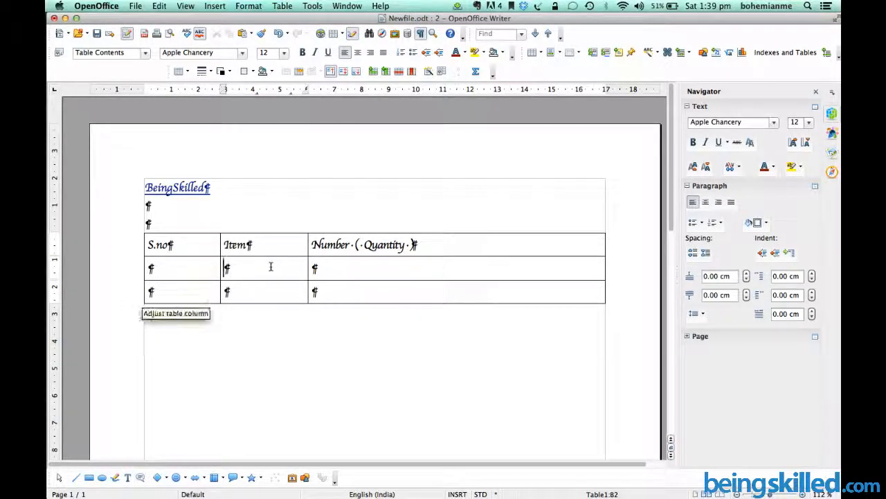
{"action": "scroll", "coordinate": [267, 293], "scroll_direction": "down", "scroll_amount": 5}
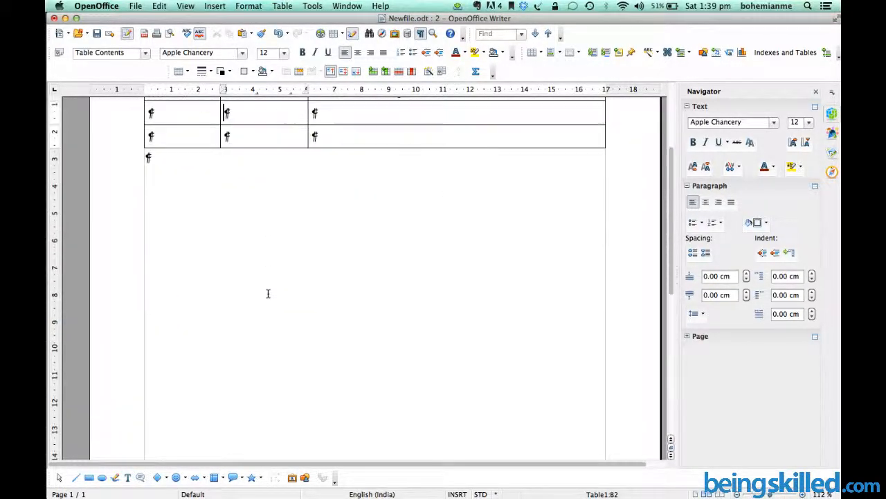
{"action": "scroll", "coordinate": [267, 293], "scroll_direction": "up", "scroll_amount": 4}
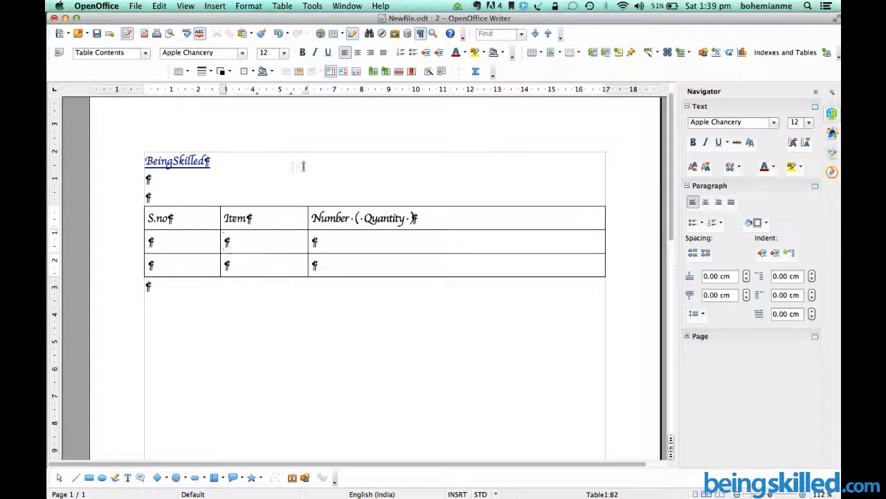
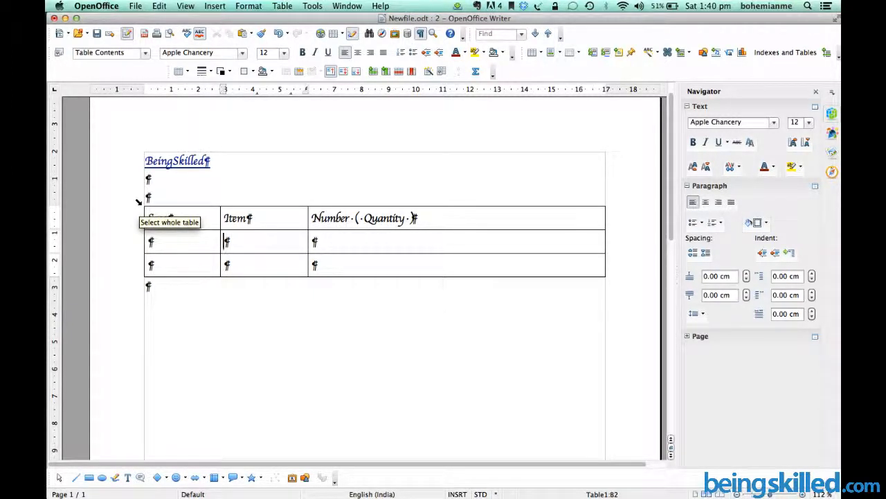
Step: Give all borders of the whole table a thick double line style
{"action": "left_click", "coordinate": [139, 200]}
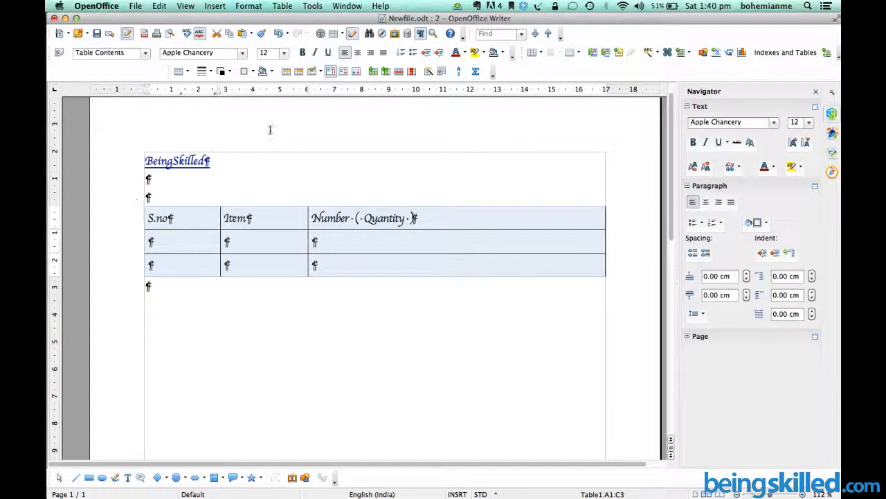
{"action": "left_click", "coordinate": [202, 71]}
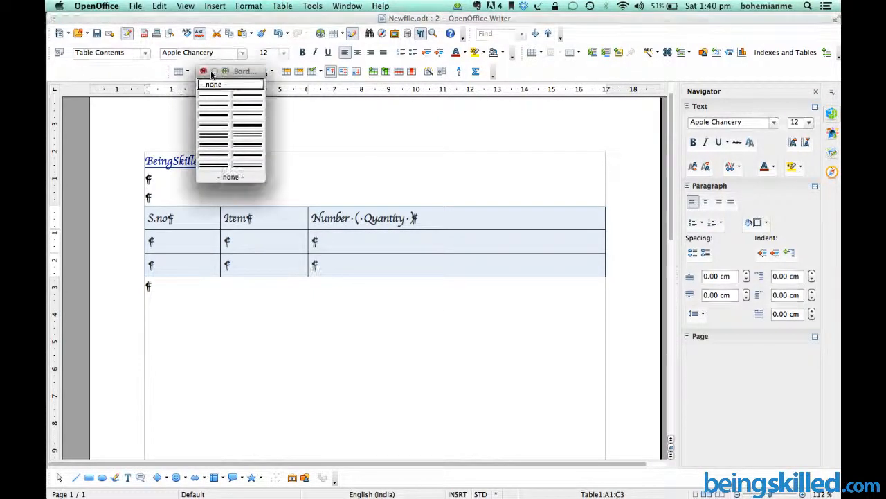
{"action": "left_click", "coordinate": [242, 112]}
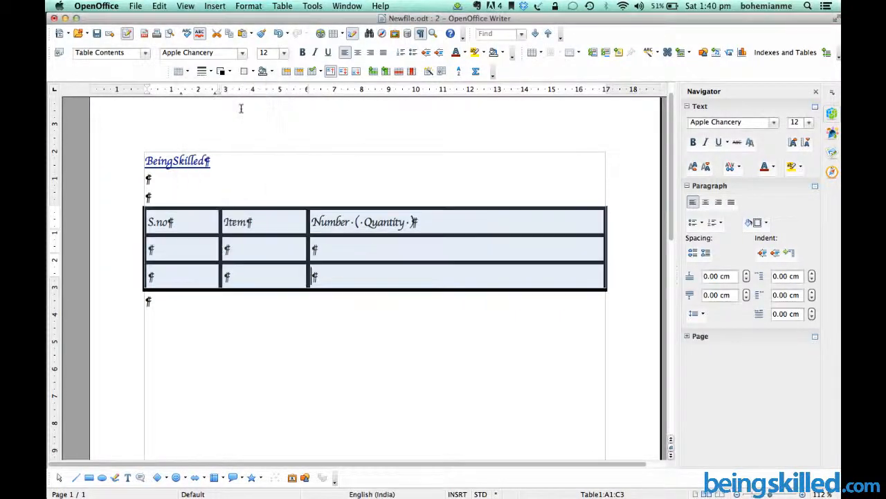
{"action": "left_click", "coordinate": [212, 69]}
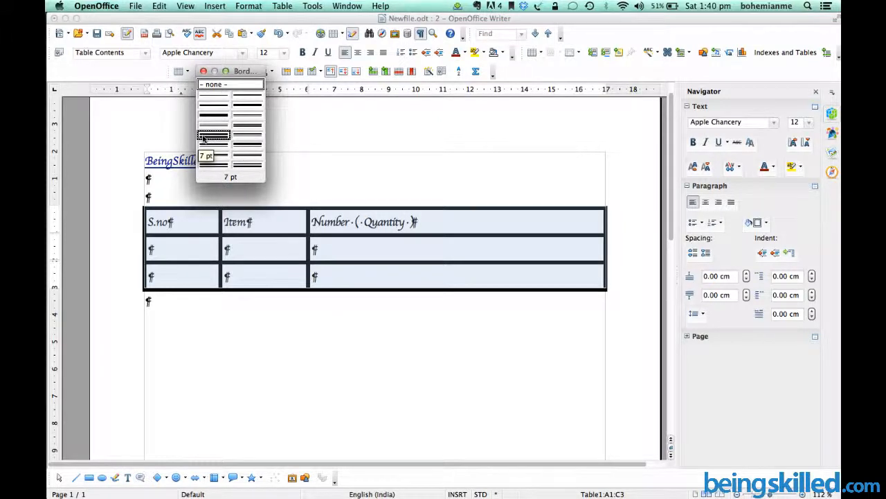
{"action": "left_click", "coordinate": [207, 144]}
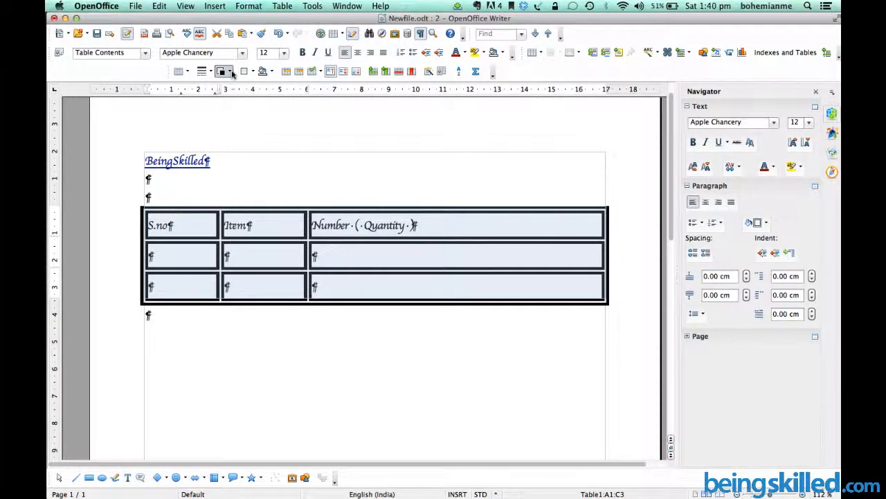
Step: Try a purple border color on the whole table, and settle on Pink 3
{"action": "left_click", "coordinate": [226, 70]}
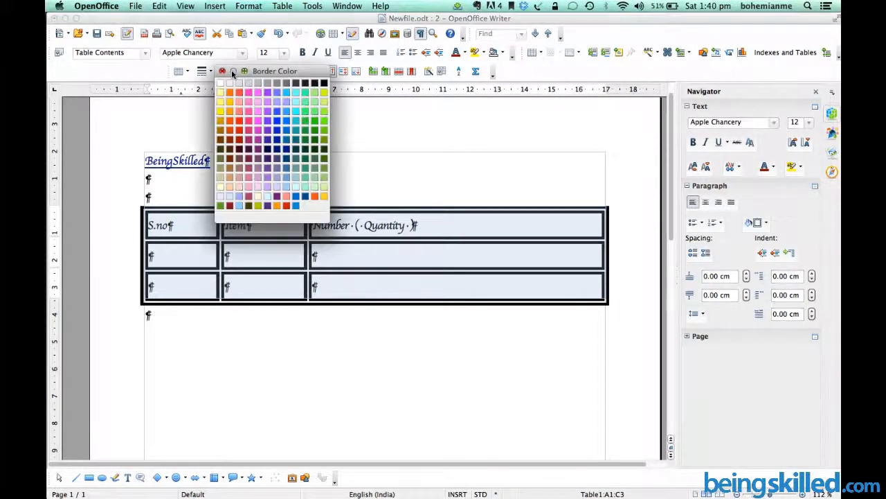
{"action": "left_click", "coordinate": [269, 111]}
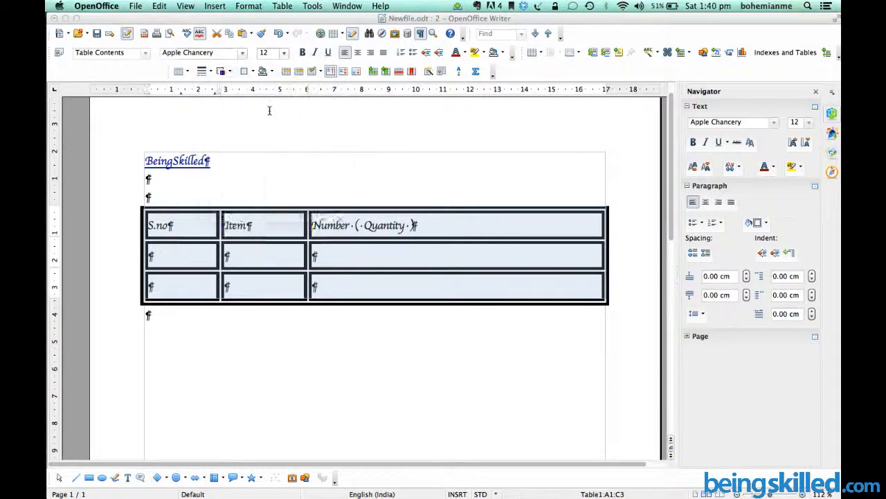
{"action": "left_click", "coordinate": [226, 70]}
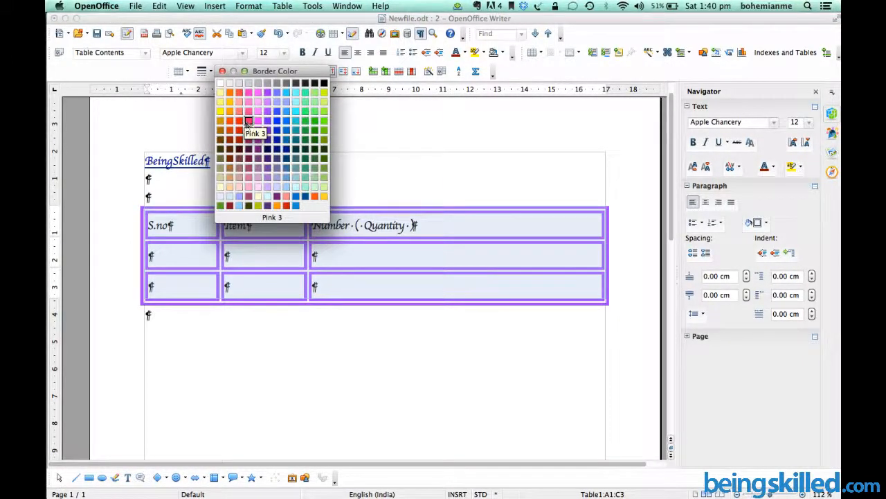
{"action": "left_click", "coordinate": [248, 116]}
{"action": "left_click", "coordinate": [271, 159]}
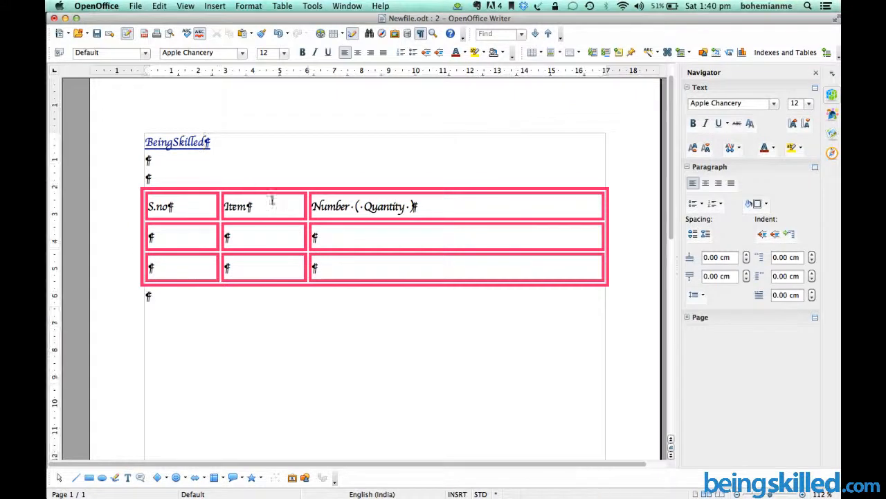
Step: Fill the background of the table's heading row with green
{"action": "left_click_drag", "start_coordinate": [583, 211], "coordinate": [145, 203]}
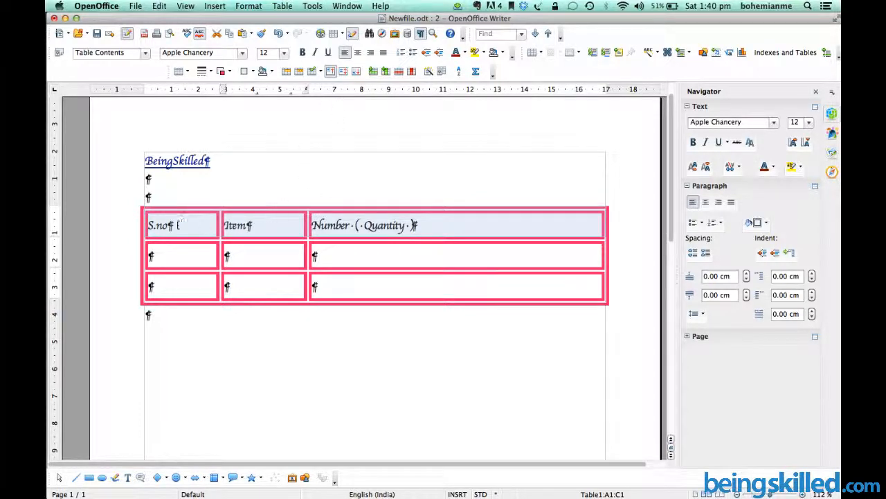
{"action": "left_click", "coordinate": [272, 72]}
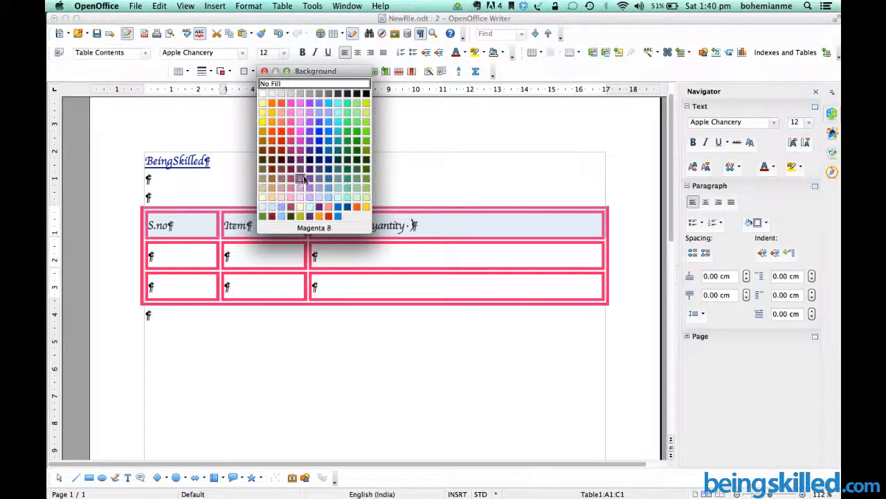
{"action": "left_click", "coordinate": [357, 131]}
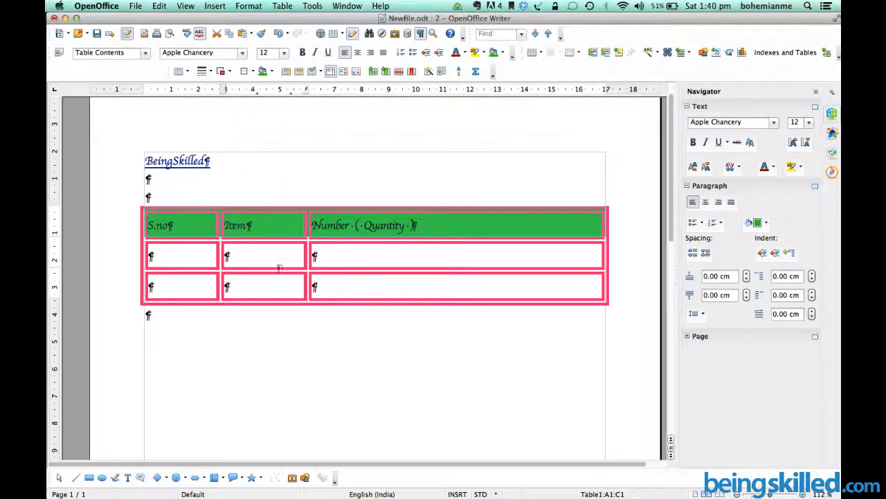
Step: Enter 1213321 and 2342332 in the two cells below the "S.no" heading
{"action": "left_click", "coordinate": [193, 254]}
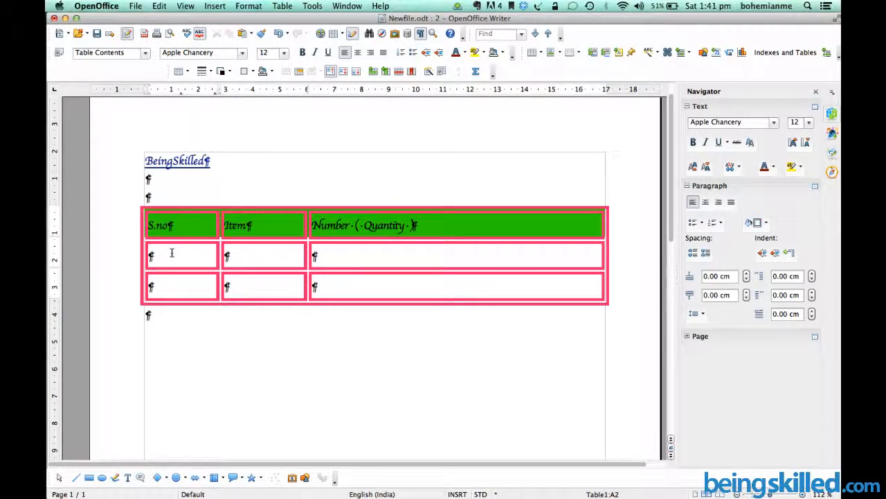
{"action": "type", "text": "1213321"}
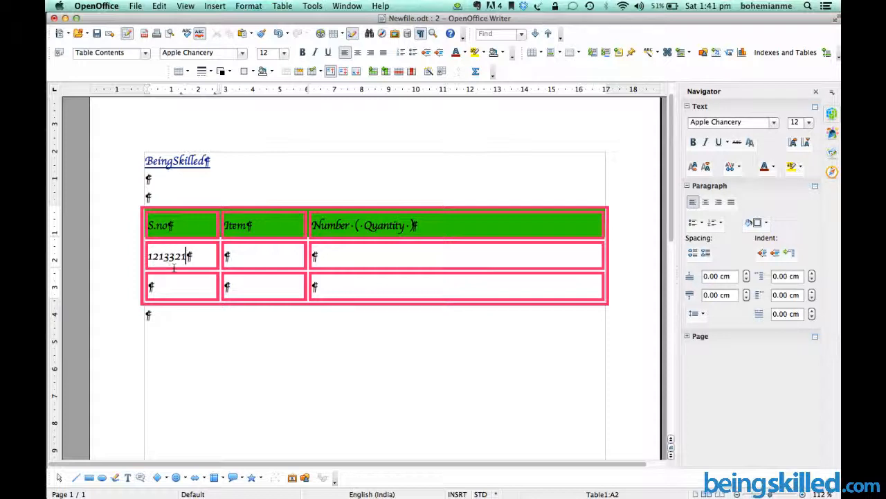
{"action": "left_click", "coordinate": [173, 277]}
{"action": "type", "text": "2342332"}
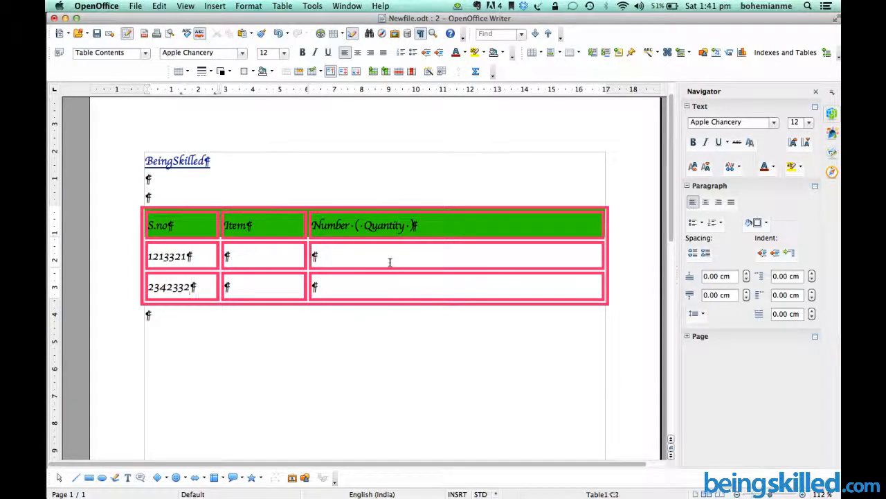
{"action": "type", "text": "312443543543345"}
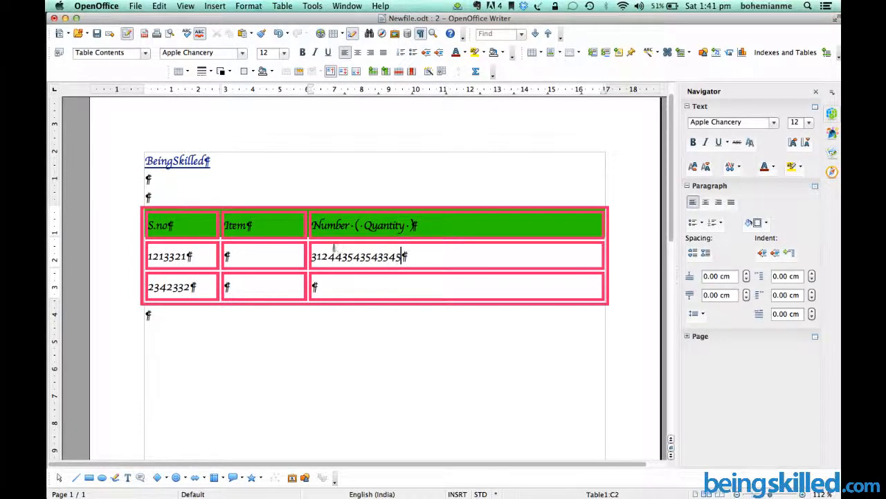
{"action": "type", "text": " asudhsudhdsu hdsf df"}
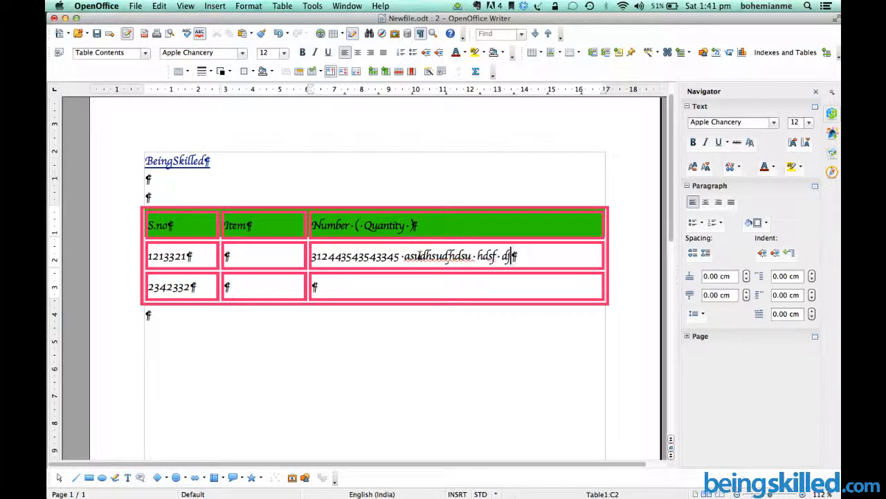
{"action": "key", "text": "BackSpace"}
{"action": "key", "text": "BackSpace"}
{"action": "key", "text": "BackSpace"}
{"action": "key", "text": "BackSpace"}
{"action": "key", "text": "BackSpace"}
{"action": "type", "text": "f dfidsjf"}
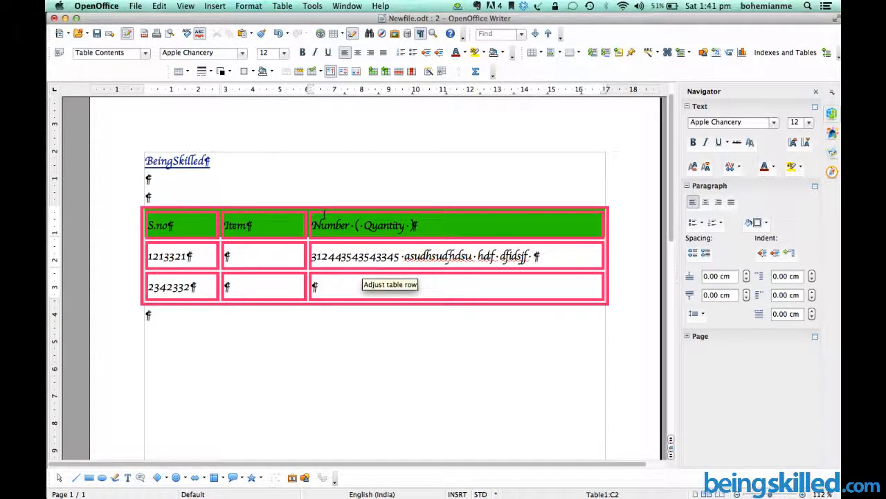
Step: Insert six empty rows directly below the table's second row
{"action": "left_click", "coordinate": [373, 72]}
{"action": "left_click", "coordinate": [374, 72]}
{"action": "left_click", "coordinate": [373, 73]}
{"action": "left_click", "coordinate": [373, 72]}
{"action": "left_click", "coordinate": [373, 72]}
{"action": "left_click", "coordinate": [373, 72]}
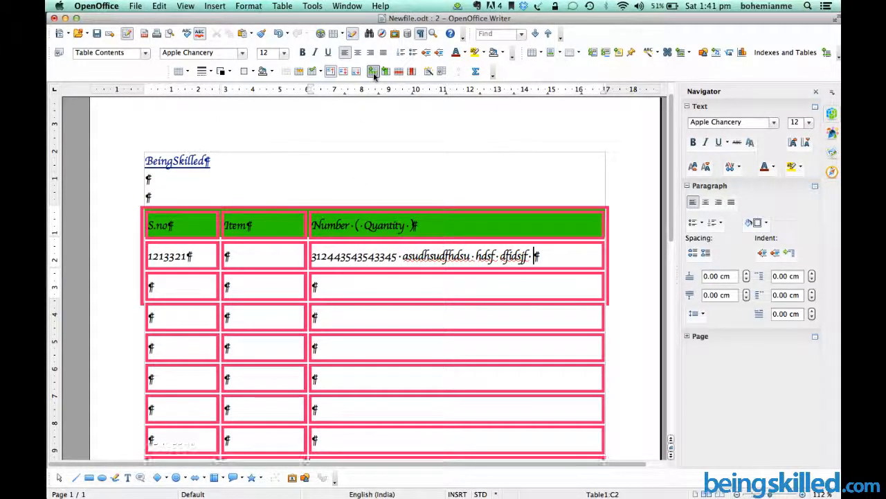
Step: Insert six empty columns after the "Number ( Quantity )" column
{"action": "left_click", "coordinate": [386, 72]}
{"action": "left_click", "coordinate": [386, 72]}
{"action": "left_click", "coordinate": [386, 72]}
{"action": "left_click", "coordinate": [385, 72]}
{"action": "left_click", "coordinate": [386, 72]}
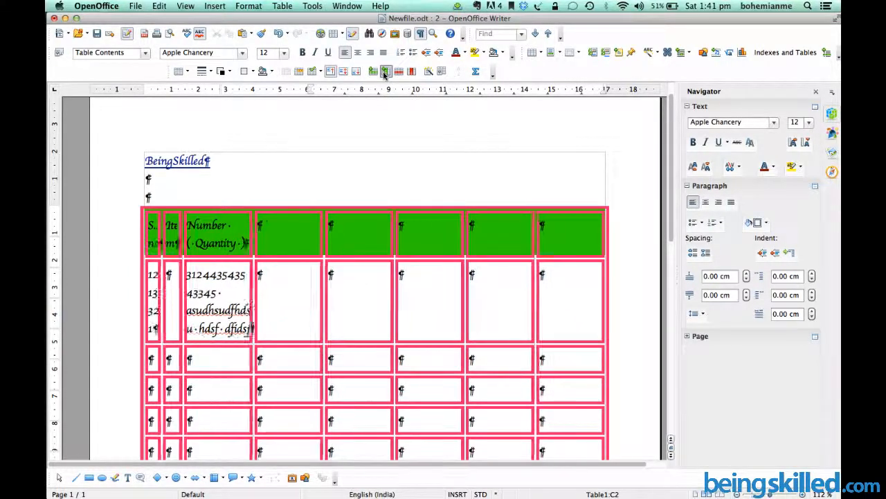
{"action": "left_click", "coordinate": [385, 72]}
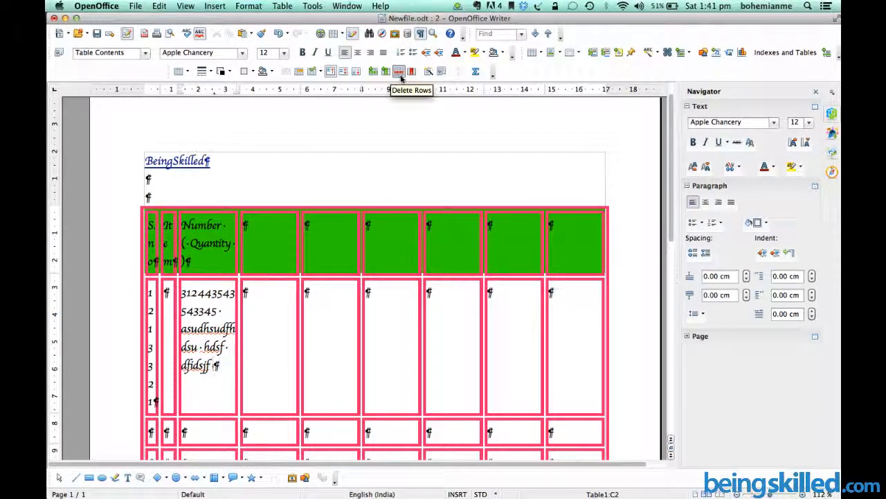
Step: Delete the 1213321 row and all empty rows below it, keeping the heading row and the 2342332 row
{"action": "left_click", "coordinate": [399, 72]}
{"action": "left_click", "coordinate": [399, 72]}
{"action": "left_click", "coordinate": [399, 72]}
{"action": "left_click", "coordinate": [399, 72]}
{"action": "left_click", "coordinate": [399, 72]}
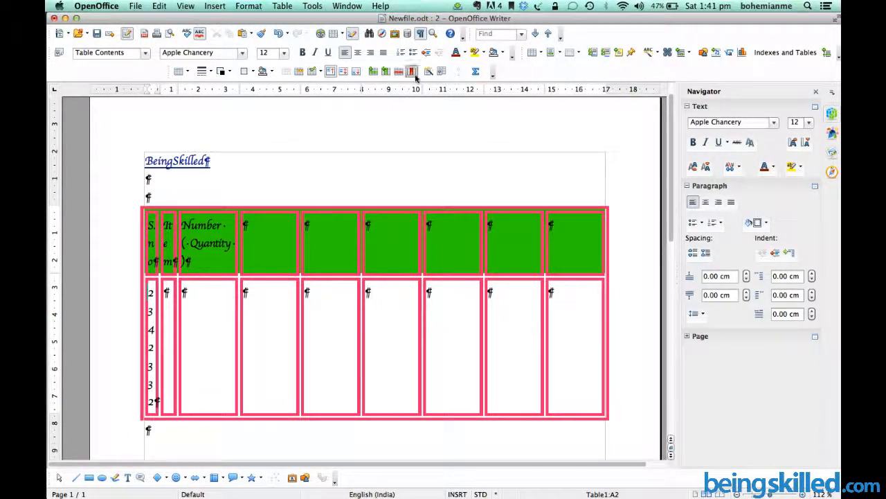
Step: Delete the table's first seven columns, keeping only the last two empty columns
{"action": "left_click", "coordinate": [412, 72]}
{"action": "left_click", "coordinate": [412, 72]}
{"action": "left_click", "coordinate": [413, 72]}
{"action": "left_click", "coordinate": [413, 72]}
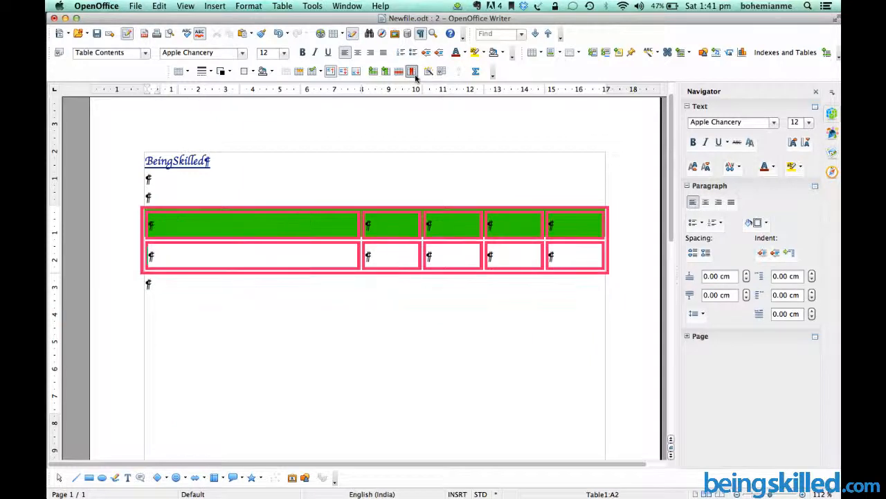
{"action": "left_click", "coordinate": [413, 72]}
{"action": "left_click", "coordinate": [413, 72]}
{"action": "left_click", "coordinate": [414, 73]}
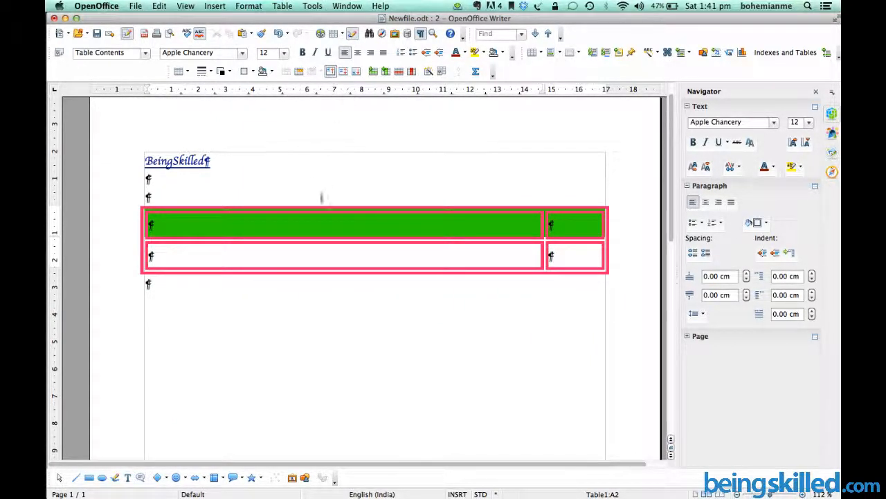
Step: Enter "Hello" in the first cell of the green heading row and increase that row's height to about 4 cm
{"action": "type", "text": "Hello"}
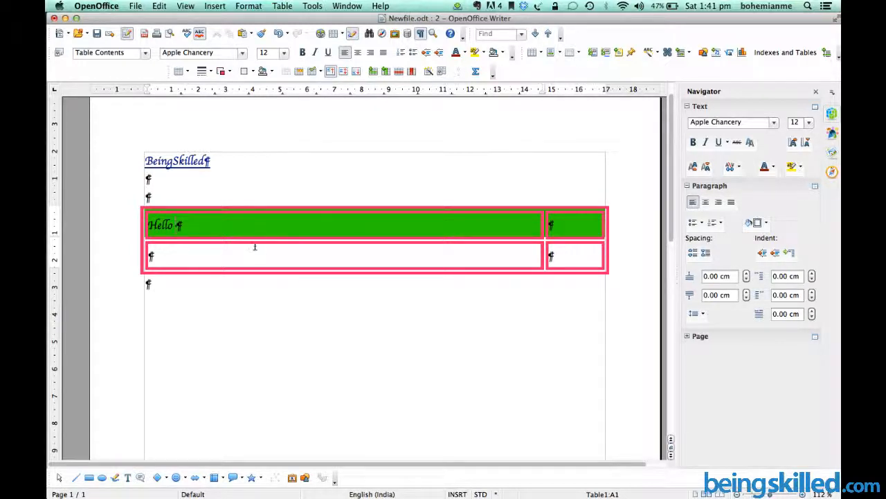
{"action": "left_click", "coordinate": [150, 250]}
{"action": "left_click_drag", "start_coordinate": [539, 236], "coordinate": [504, 323]}
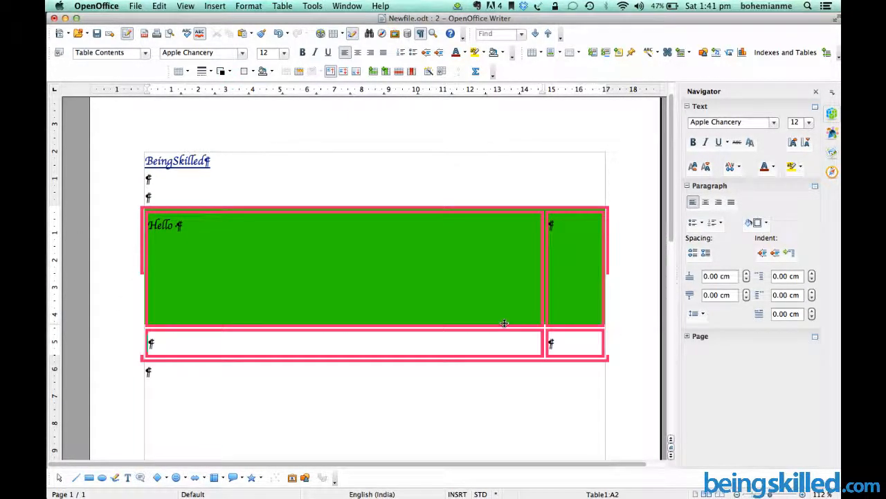
Step: Centre the word "Hello" both horizontally and vertically within its table cell
{"action": "double_click", "coordinate": [161, 225]}
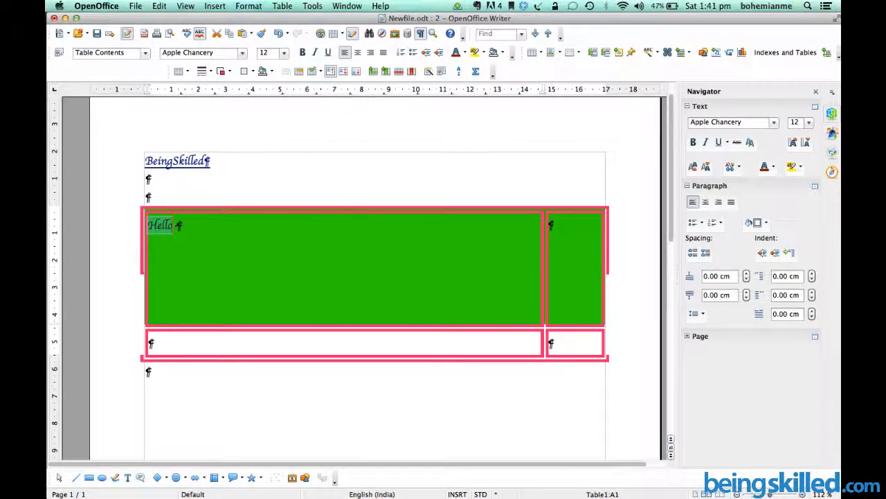
{"action": "left_click", "coordinate": [358, 55]}
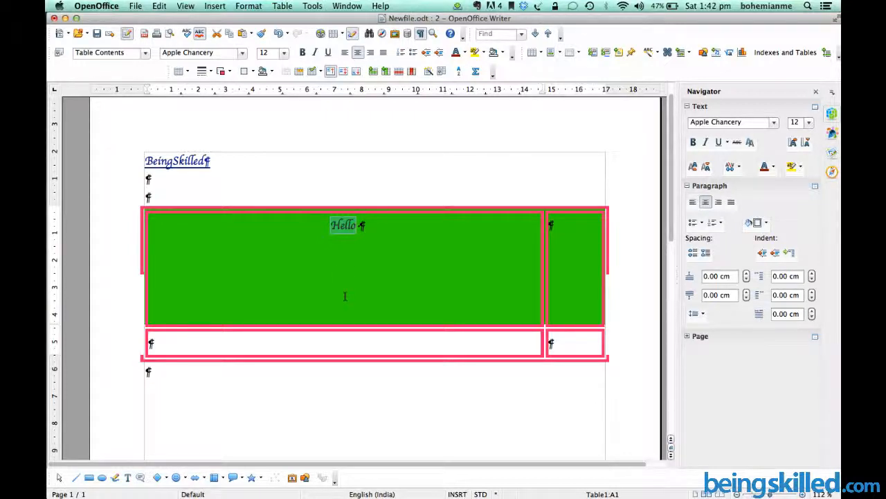
{"action": "left_click", "coordinate": [345, 71]}
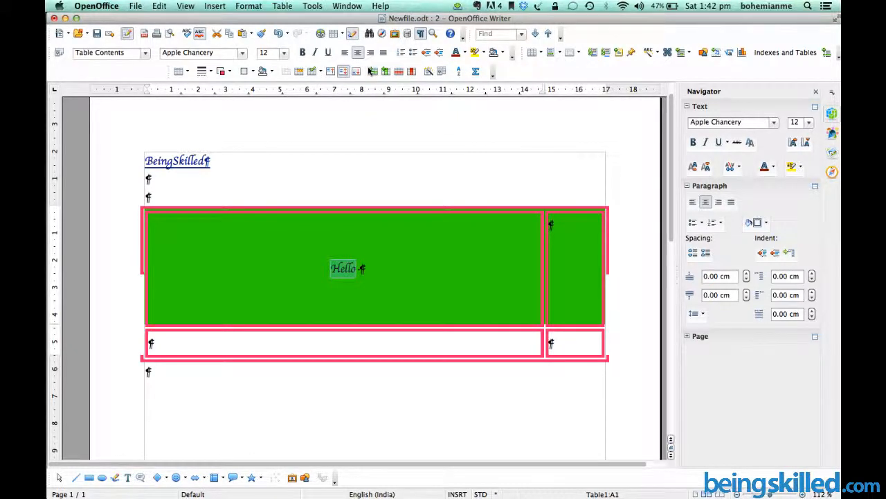
Step: Add three new empty paragraphs below the table
{"action": "left_click", "coordinate": [345, 230]}
{"action": "scroll", "coordinate": [388, 224], "scroll_direction": "down", "scroll_amount": 3}
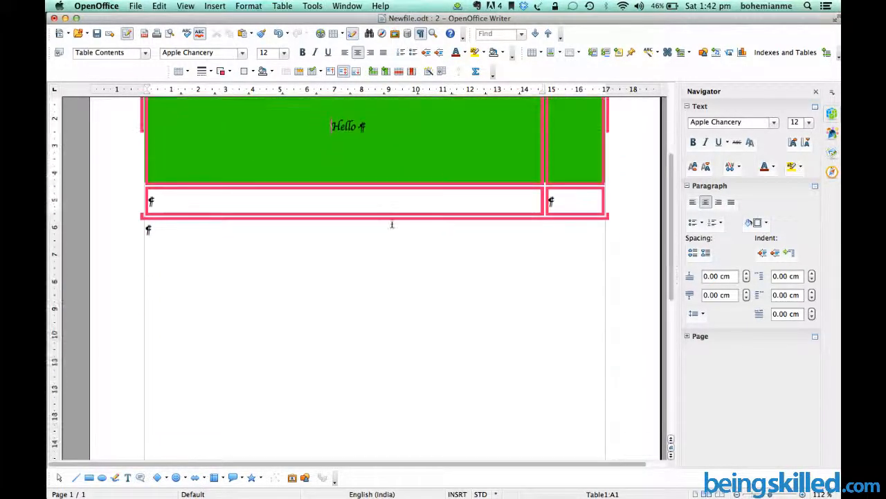
{"action": "scroll", "coordinate": [395, 256], "scroll_direction": "down", "scroll_amount": 4}
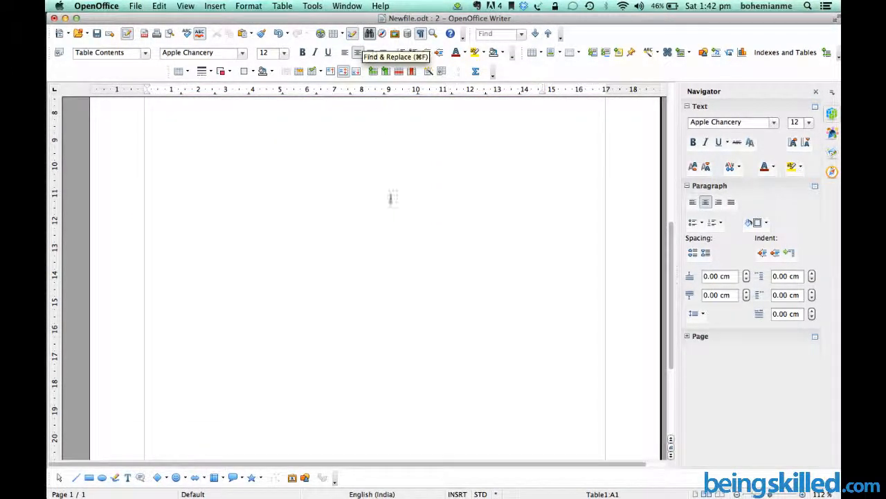
{"action": "scroll", "coordinate": [395, 231], "scroll_direction": "up", "scroll_amount": 7}
{"action": "left_click", "coordinate": [396, 232]}
{"action": "scroll", "coordinate": [406, 252], "scroll_direction": "down", "scroll_amount": 8}
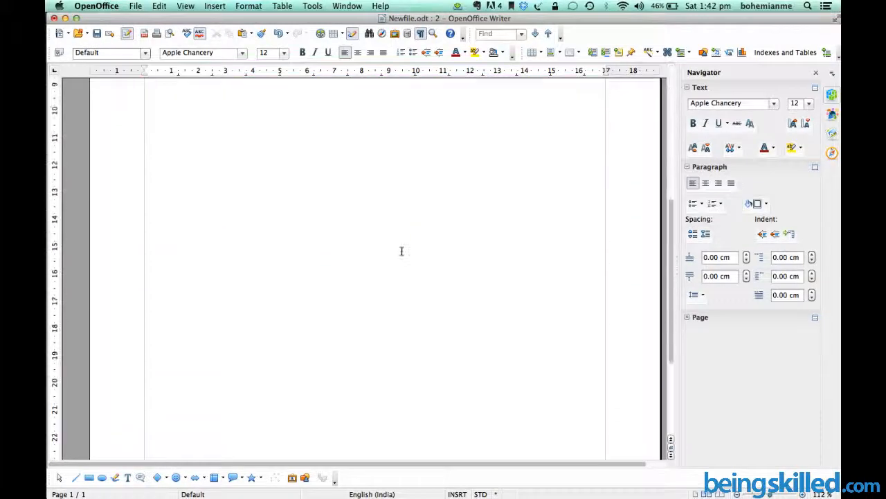
{"action": "scroll", "coordinate": [401, 251], "scroll_direction": "up", "scroll_amount": 3}
{"action": "key", "text": "Return"}
{"action": "key", "text": "Return"}
{"action": "key", "text": "Return"}
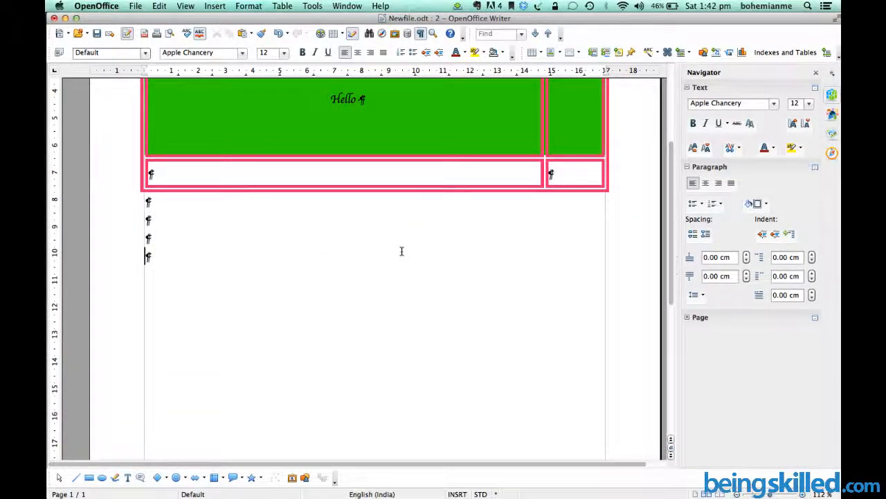
Step: Write "Hello this is beingskilled" in the last paragraph below the table
{"action": "type", "text": "Hello this is beeing"}
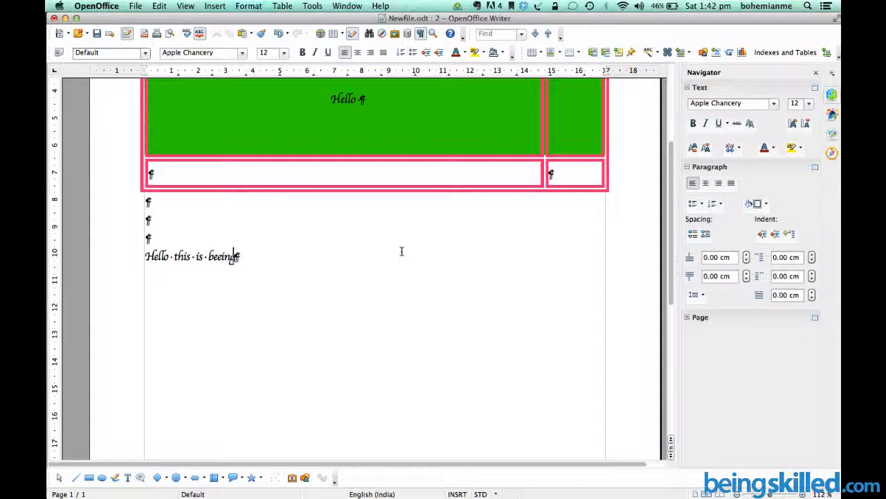
{"action": "key", "text": "BackSpace"}
{"action": "key", "text": "BackSpace"}
{"action": "key", "text": "BackSpace"}
{"action": "key", "text": "BackSpace"}
{"action": "type", "text": "ello this is beingskilled"}
{"action": "key", "text": "alt+Left"}
{"action": "key", "text": "Right"}
{"action": "key", "text": "Right"}
{"action": "key", "text": "BackSpace"}
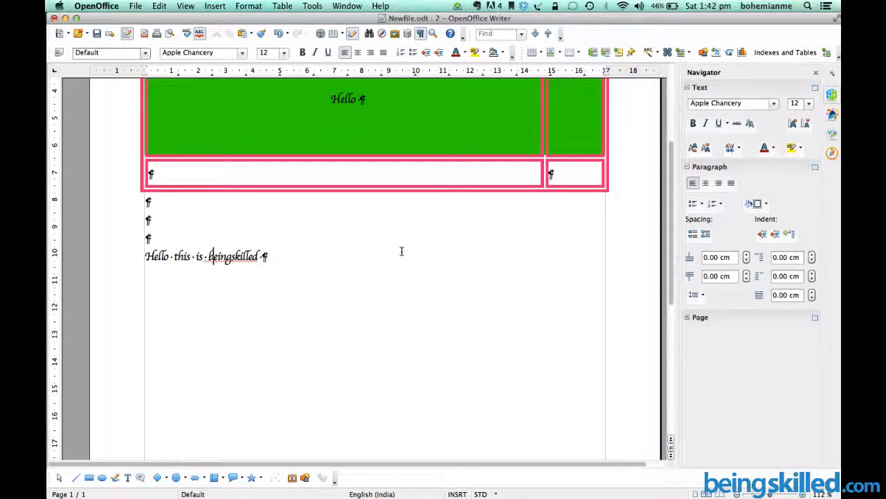
Step: Continue the line after "beingskilled" with ". Asda asd asd Hello, it is raining over here." and start a new paragraph
{"action": "key", "text": "End"}
{"action": "key", "text": "BackSpace"}
{"action": "type", "text": ". asda"}
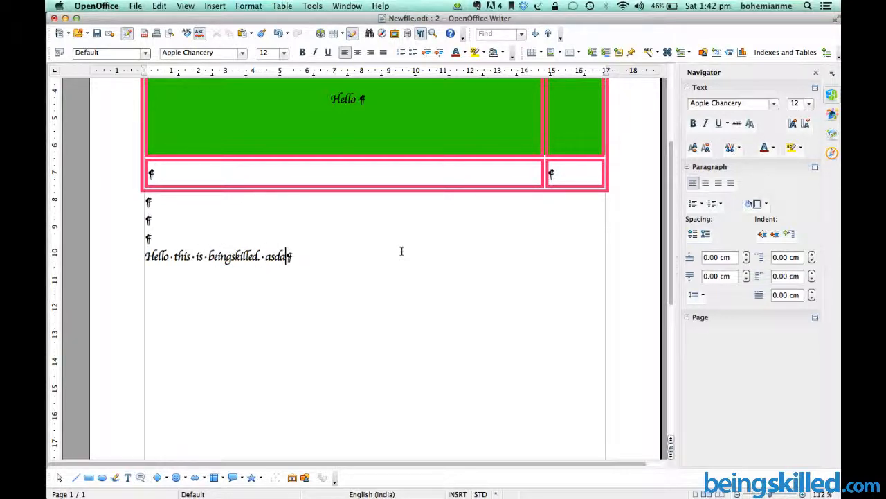
{"action": "type", "text": " asd asd"}
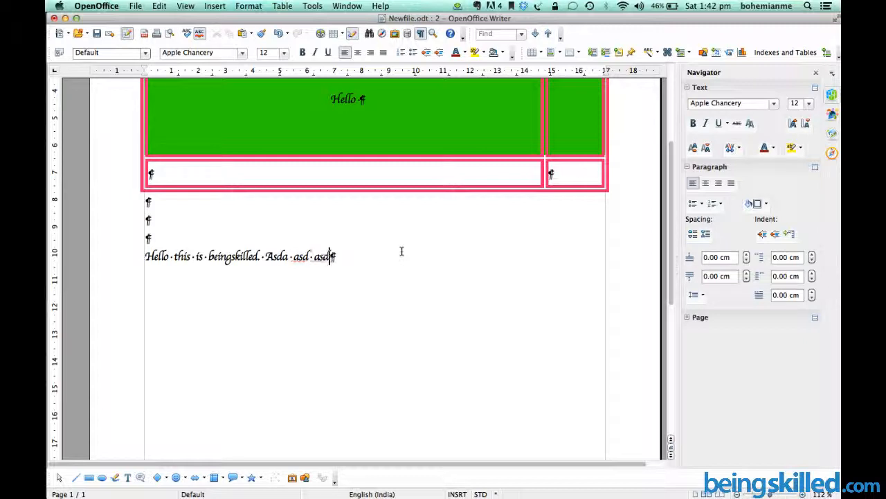
{"action": "type", "text": " Hello, i"}
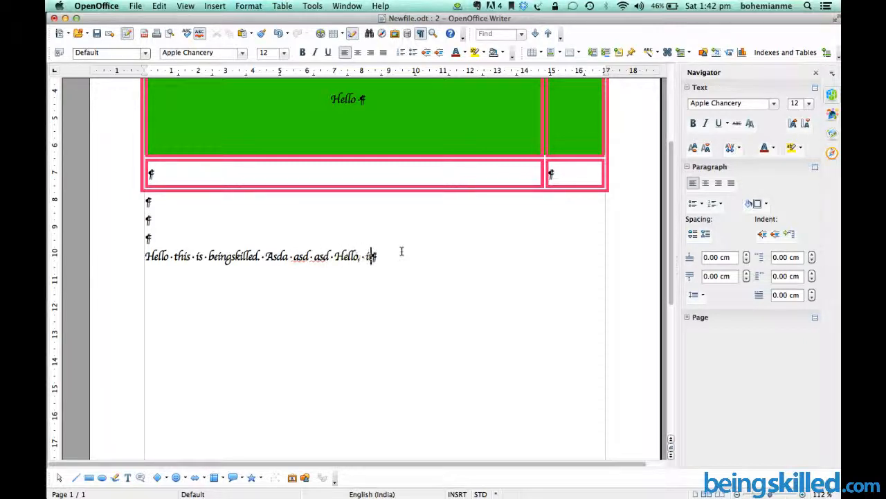
{"action": "type", "text": "t is raining over he"}
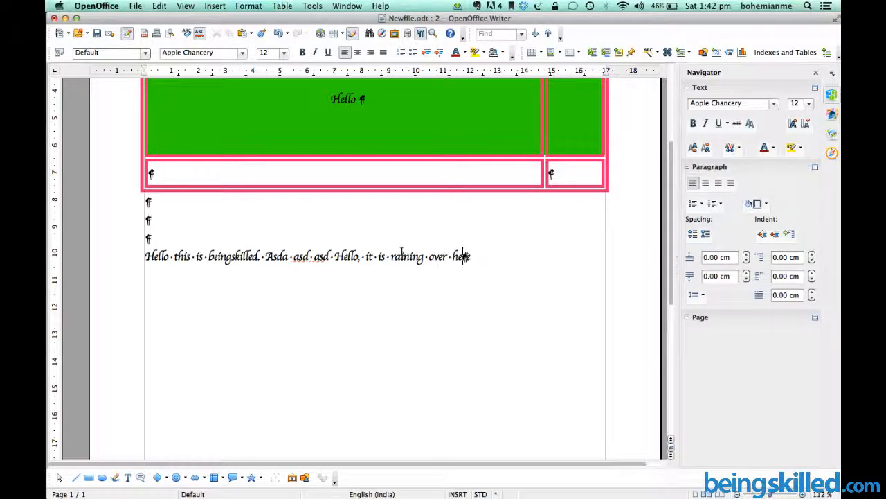
{"action": "type", "text": "re."}
{"action": "key", "text": "Return"}
Step: Search for "beingskilled" with Find & Replace from the document's end, decline continuing at the beginning, and close the dialog
{"action": "left_click", "coordinate": [369, 33]}
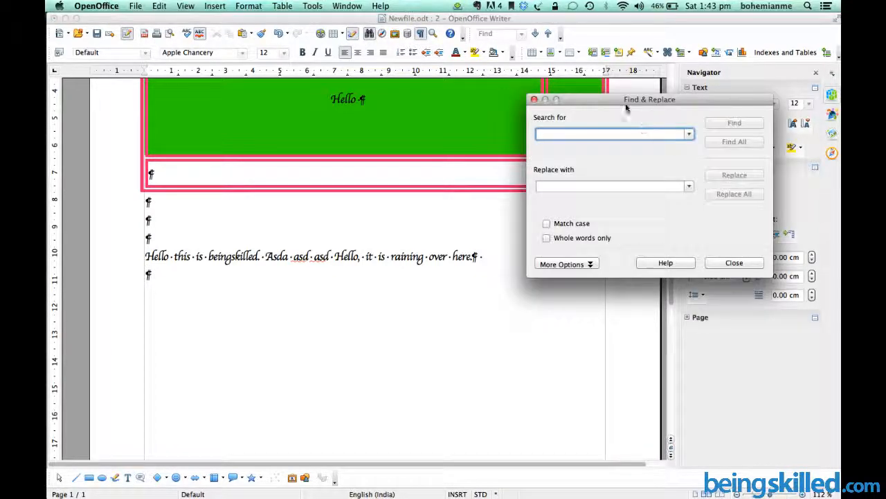
{"action": "left_click_drag", "start_coordinate": [568, 103], "coordinate": [498, 73]}
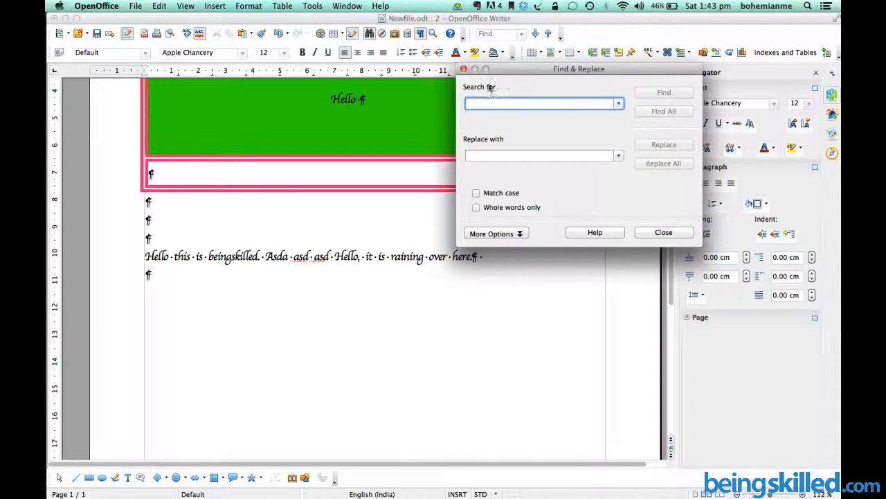
{"action": "type", "text": "beingskilled"}
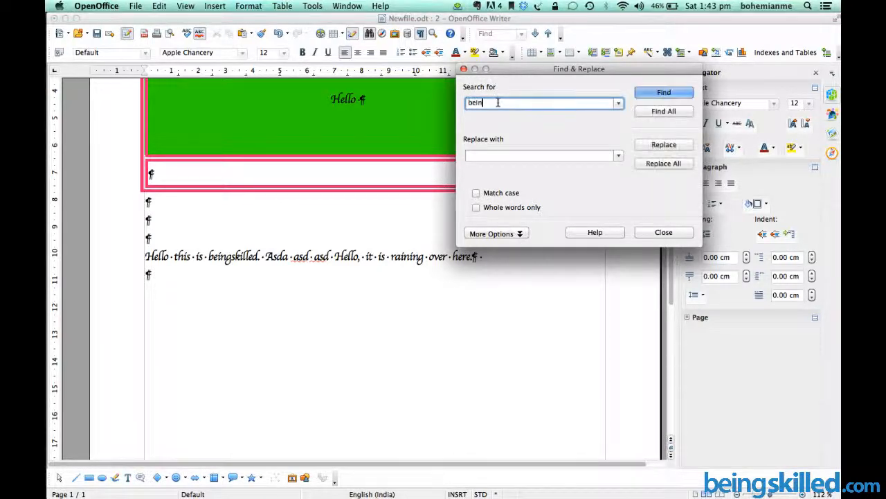
{"action": "left_click", "coordinate": [646, 96]}
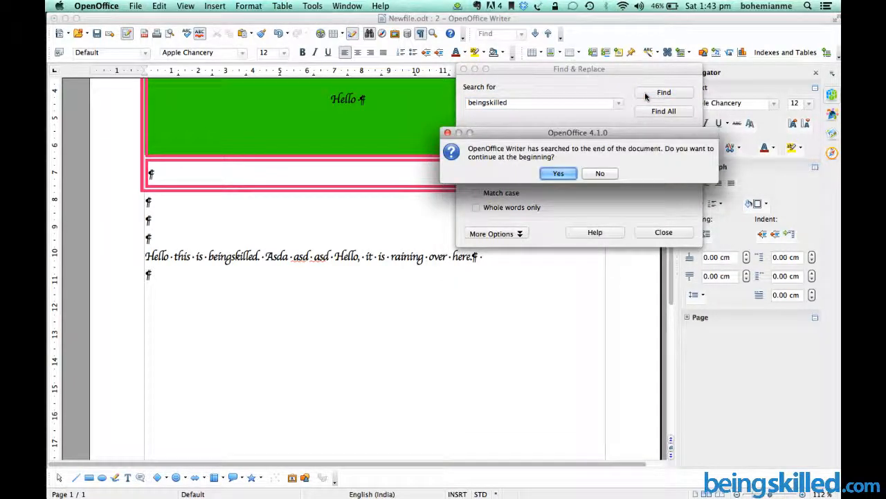
{"action": "left_click", "coordinate": [599, 174]}
{"action": "left_click", "coordinate": [661, 235]}
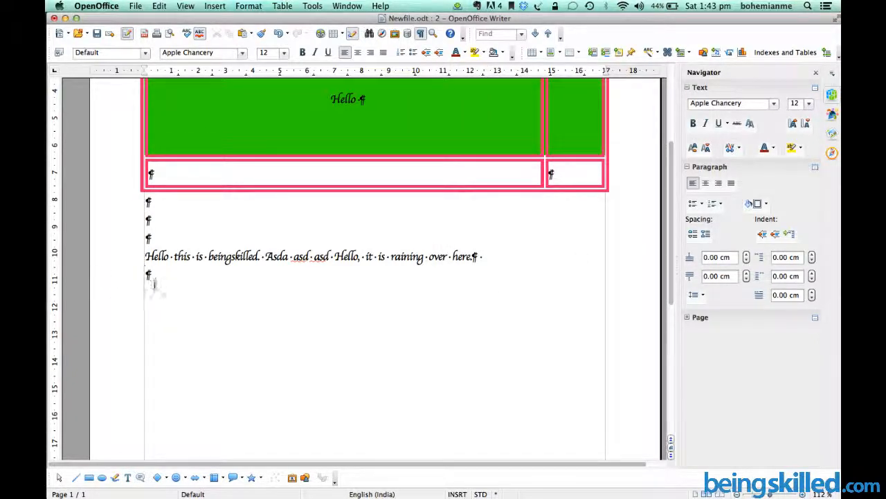
Step: Find "beingskilled" from the start of the document and replace the first occurrence with "beingskilled.com"
{"action": "scroll", "coordinate": [238, 222], "scroll_direction": "up", "scroll_amount": 5}
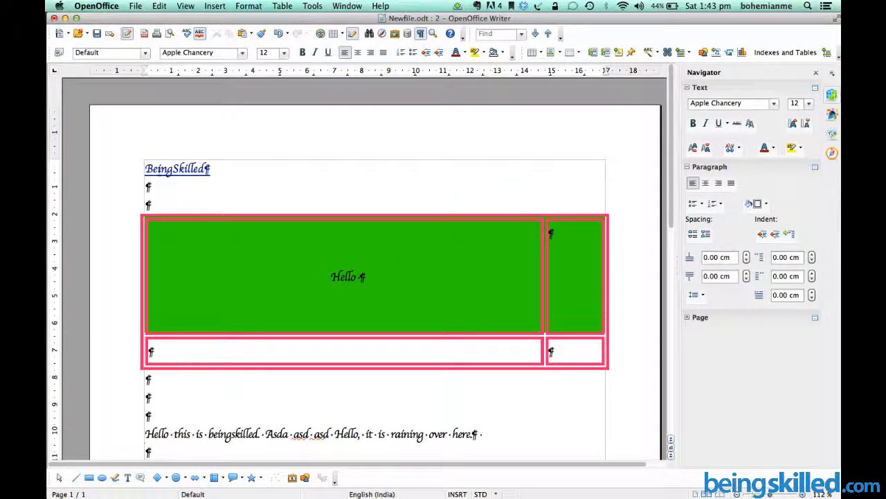
{"action": "left_click", "coordinate": [176, 169]}
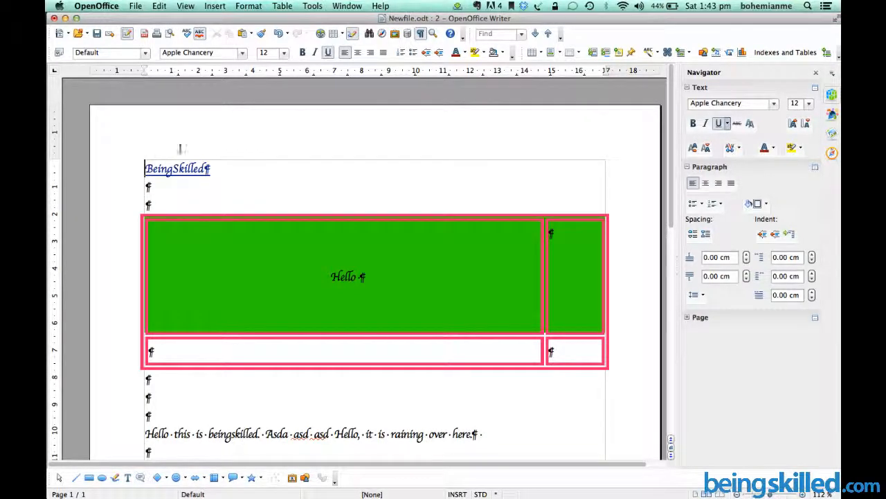
{"action": "left_click", "coordinate": [369, 33]}
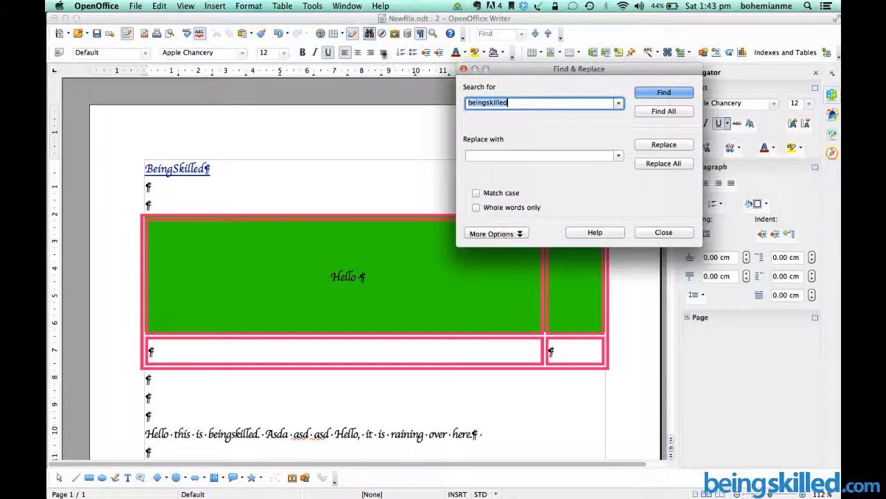
{"action": "left_click", "coordinate": [657, 95]}
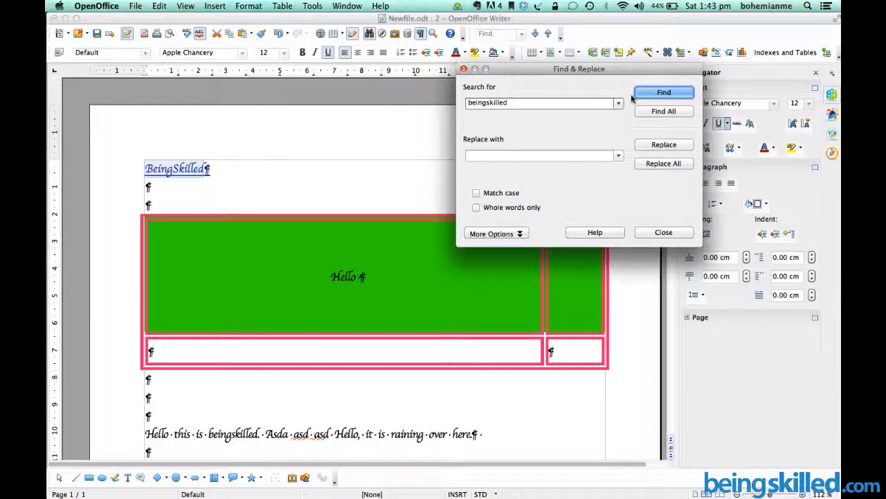
{"action": "left_click", "coordinate": [503, 155]}
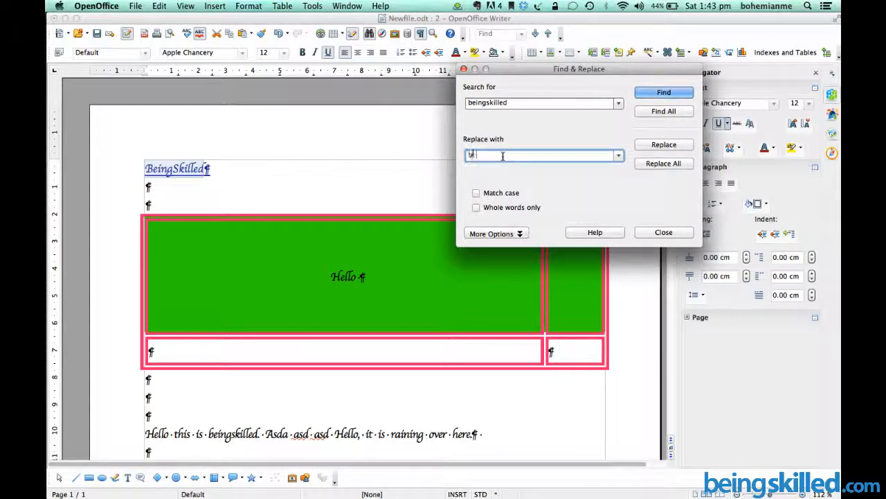
{"action": "type", "text": "beingskilled.com"}
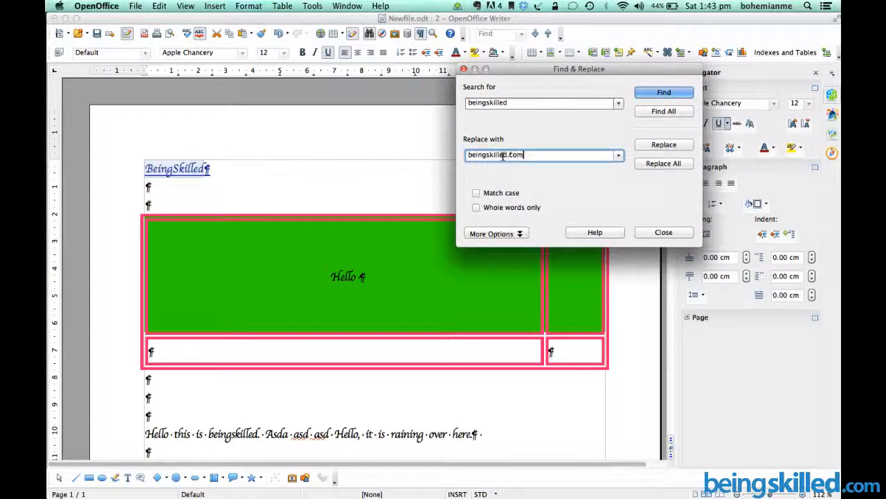
{"action": "left_click", "coordinate": [664, 145]}
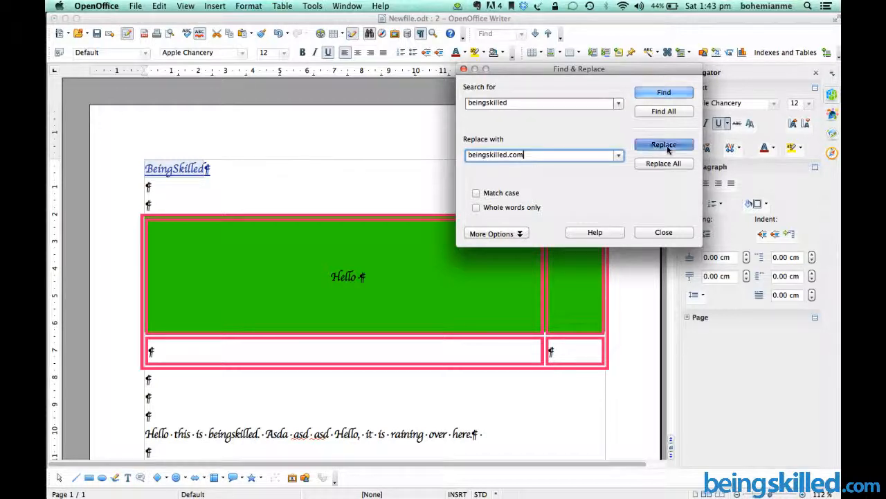
Step: Step through the remaining occurrences of "beingskilled", continuing the search from the document's beginning, up to the one in the sentence below the table
{"action": "left_click", "coordinate": [662, 93]}
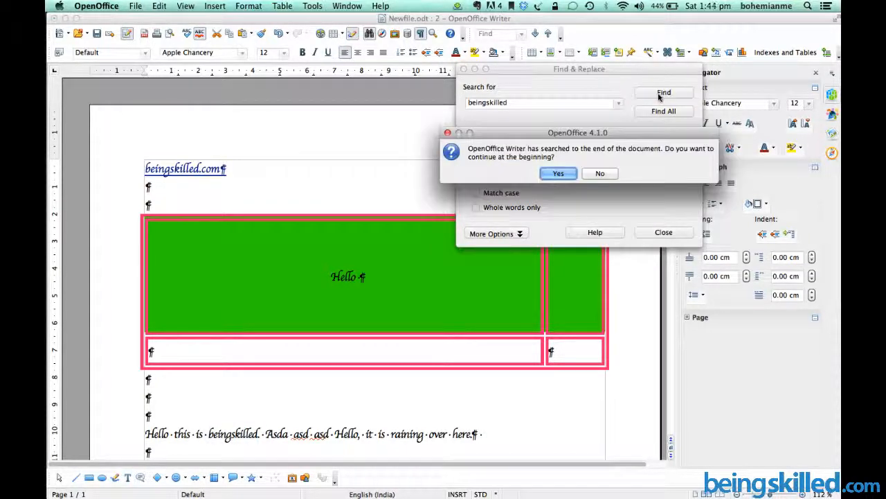
{"action": "left_click", "coordinate": [558, 173]}
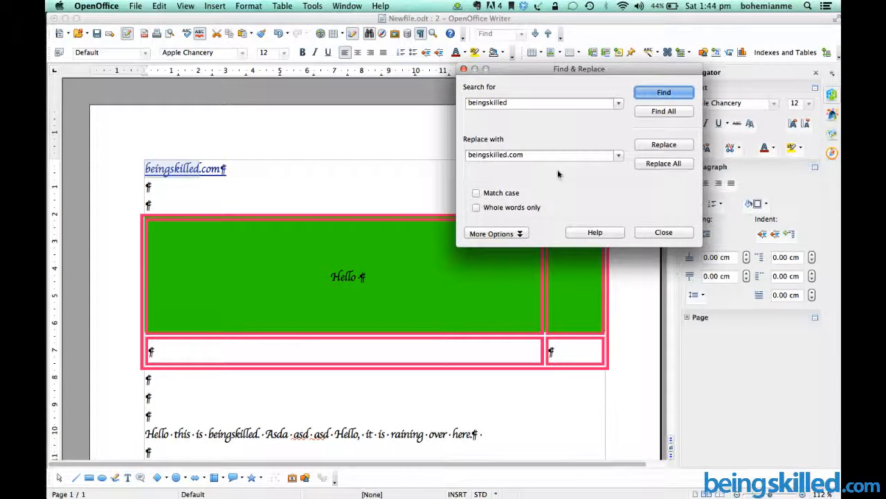
{"action": "left_click", "coordinate": [651, 93]}
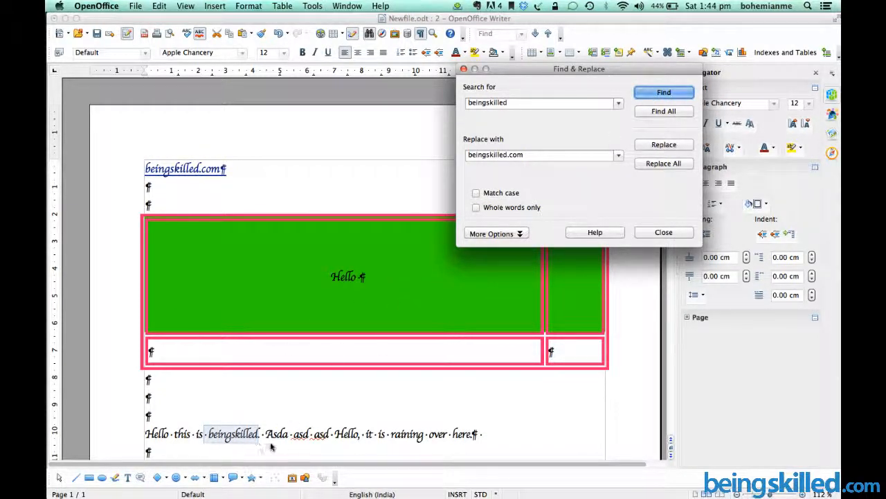
{"action": "left_click", "coordinate": [639, 96]}
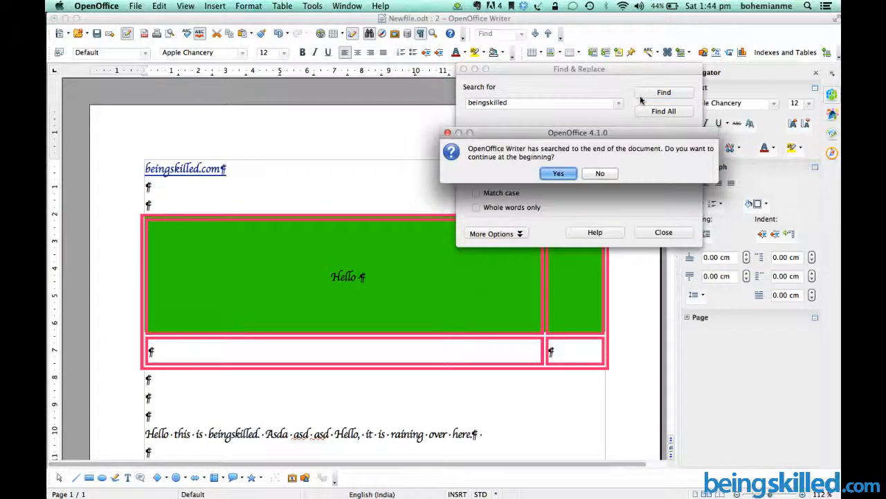
{"action": "left_click", "coordinate": [562, 176]}
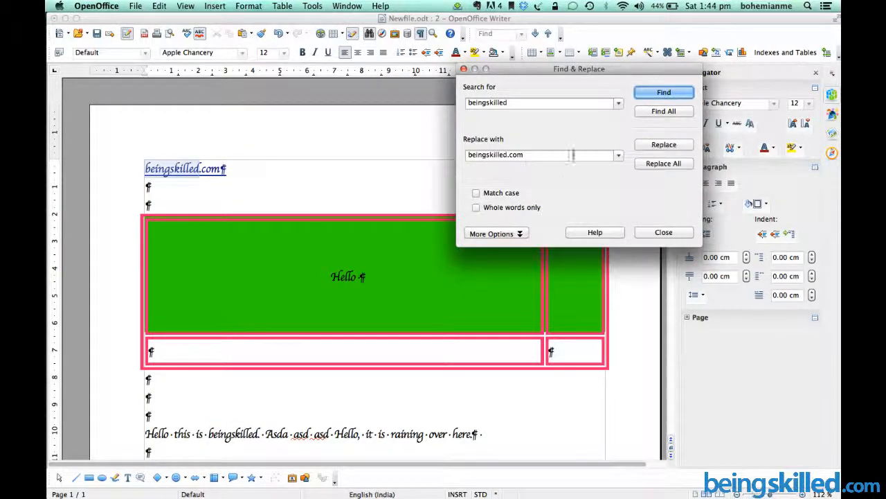
{"action": "left_click", "coordinate": [656, 92]}
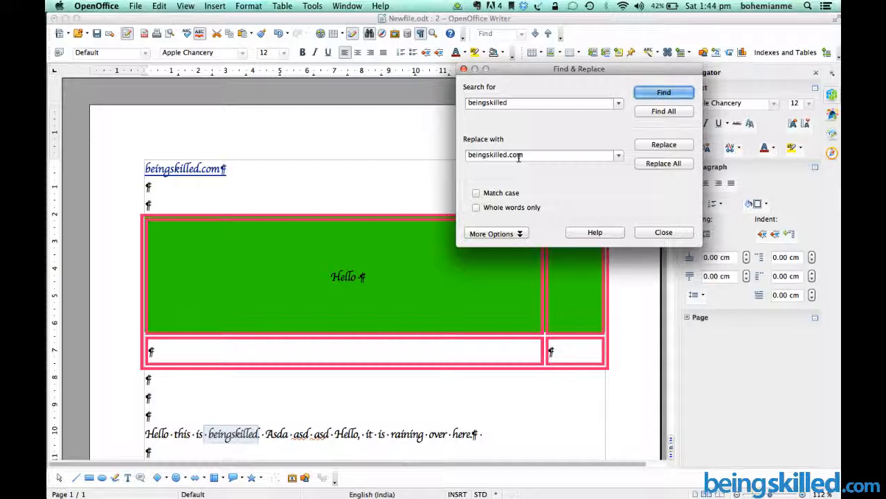
Step: Replace all occurrences of "beingskilled" with "beingskilled.com" and dismiss the replacement message
{"action": "left_click", "coordinate": [675, 164]}
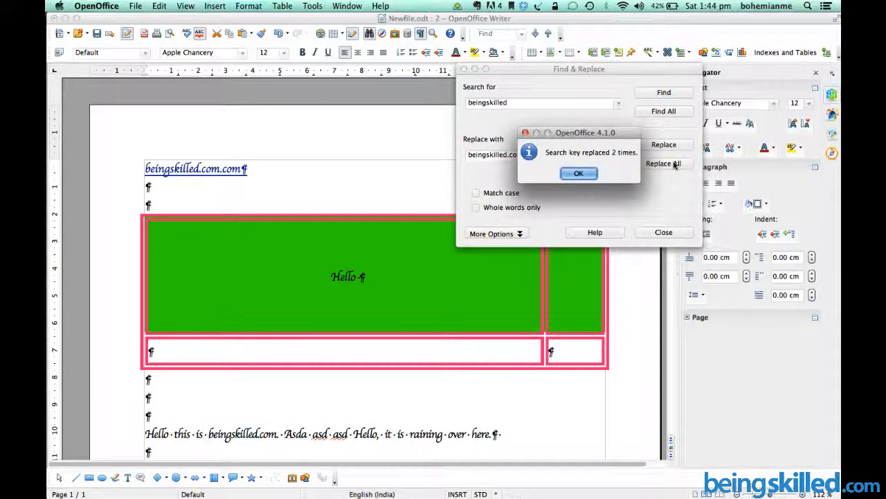
{"action": "left_click", "coordinate": [577, 174]}
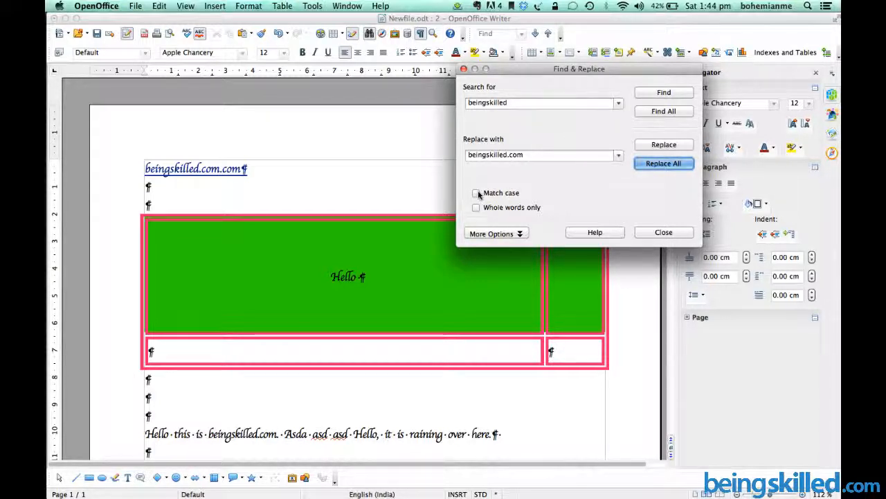
Step: Search for "BEINGSKILLED" in capitals without case matching, continuing the search from the document's beginning
{"action": "double_click", "coordinate": [510, 102]}
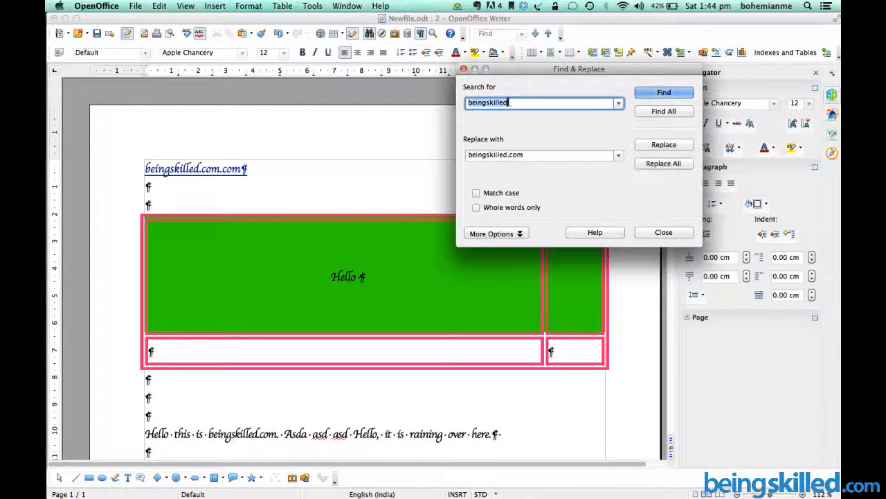
{"action": "type", "text": "BEINGSKILLED"}
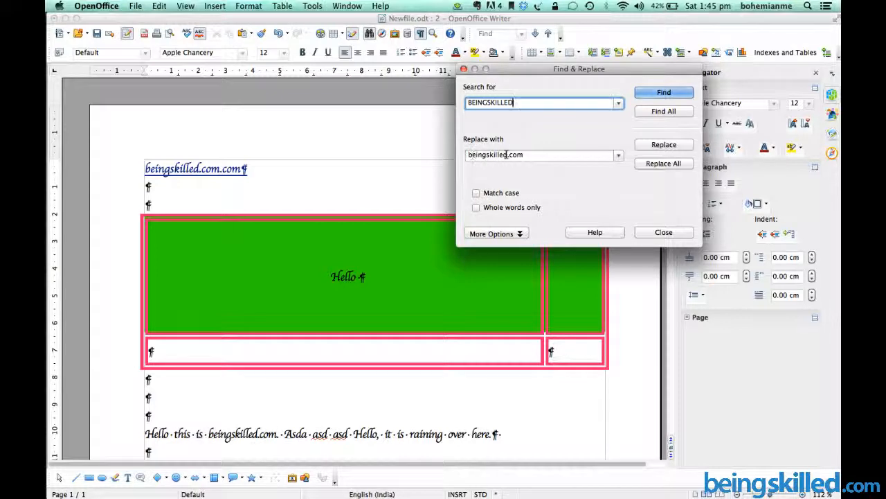
{"action": "left_click", "coordinate": [470, 155]}
{"action": "left_click_drag", "start_coordinate": [508, 155], "coordinate": [452, 152]}
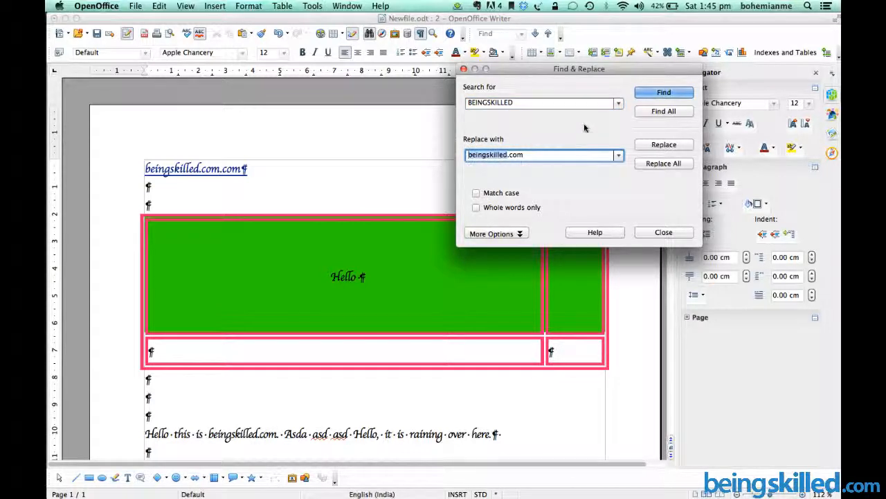
{"action": "left_click", "coordinate": [663, 93]}
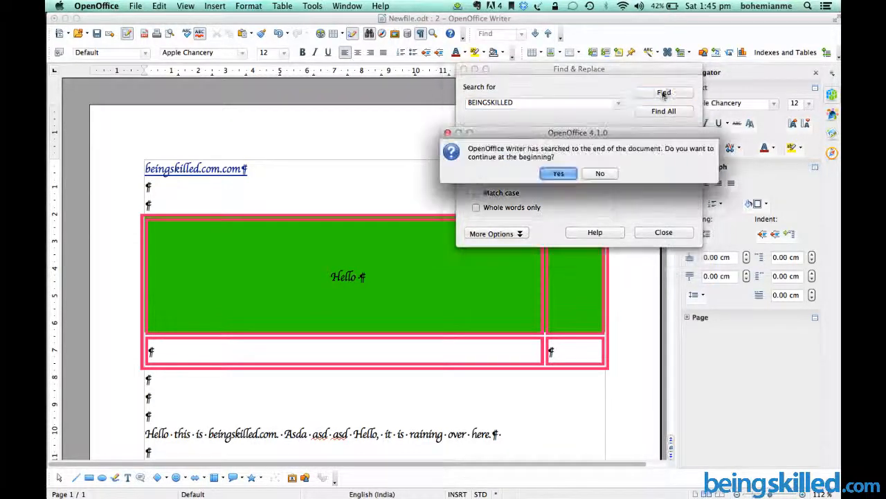
{"action": "left_click", "coordinate": [560, 172]}
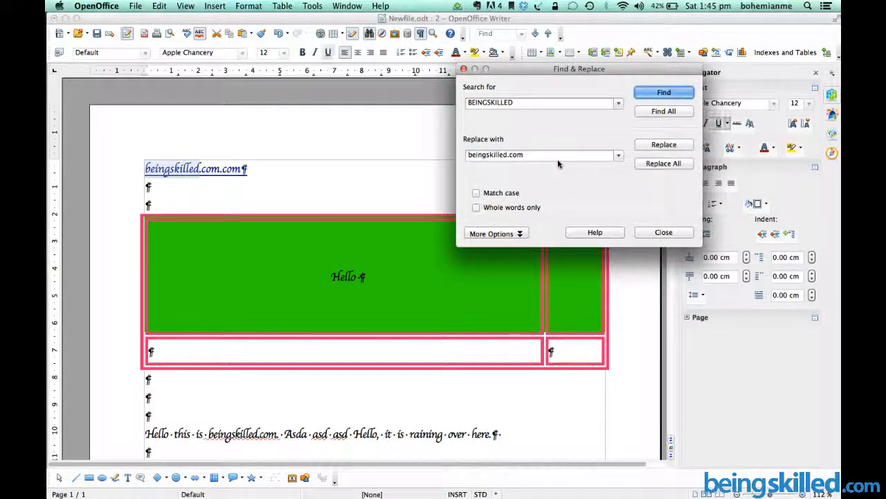
Step: Turn on case matching and search for "BEINGSKILLED" again, continuing at the document's beginning and dismissing the closing message
{"action": "left_click", "coordinate": [475, 194]}
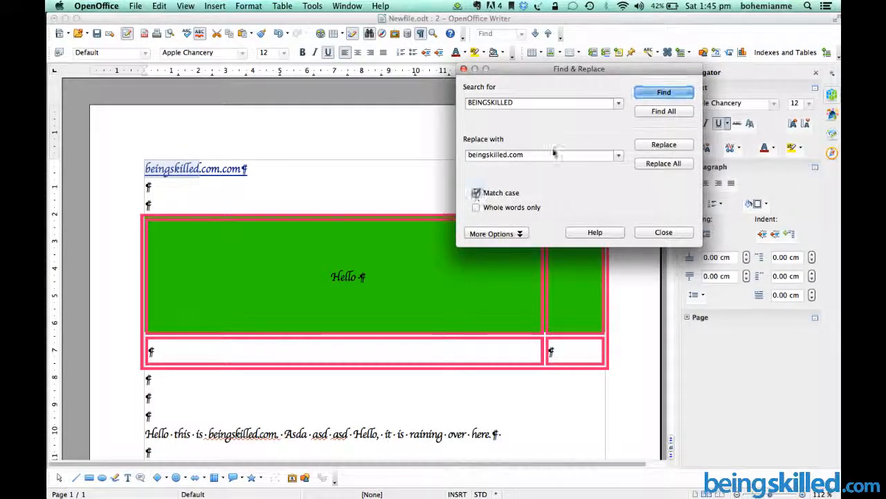
{"action": "left_click", "coordinate": [664, 93]}
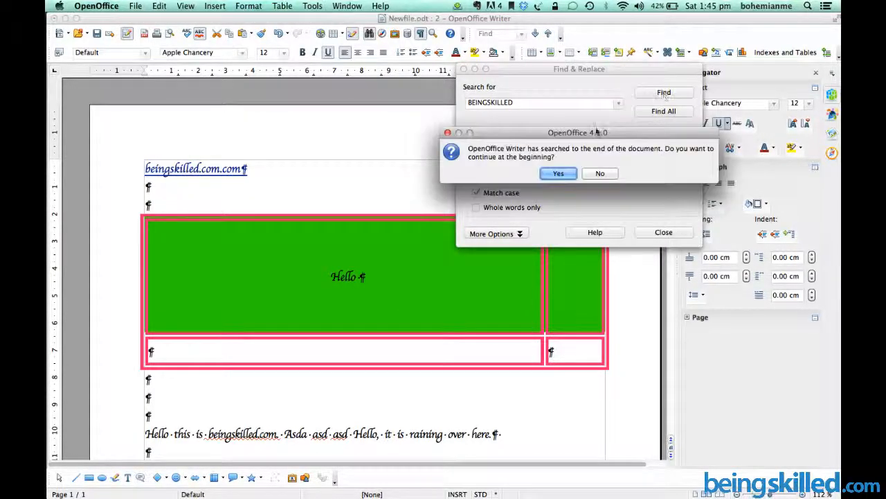
{"action": "left_click", "coordinate": [558, 173]}
{"action": "left_click", "coordinate": [581, 174]}
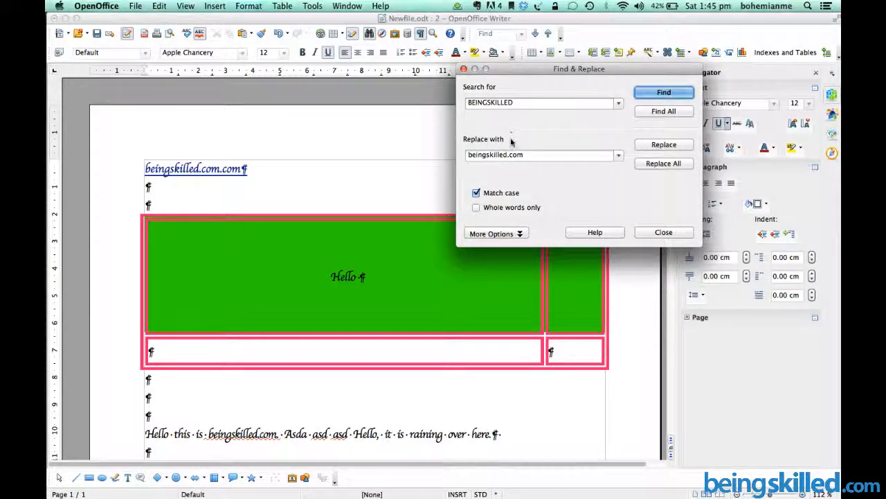
Step: Turn off case matching, step through the "BEINGSKILLED" matches from the document's beginning to the sentence below the table, and close Find & Replace
{"action": "left_click", "coordinate": [476, 193]}
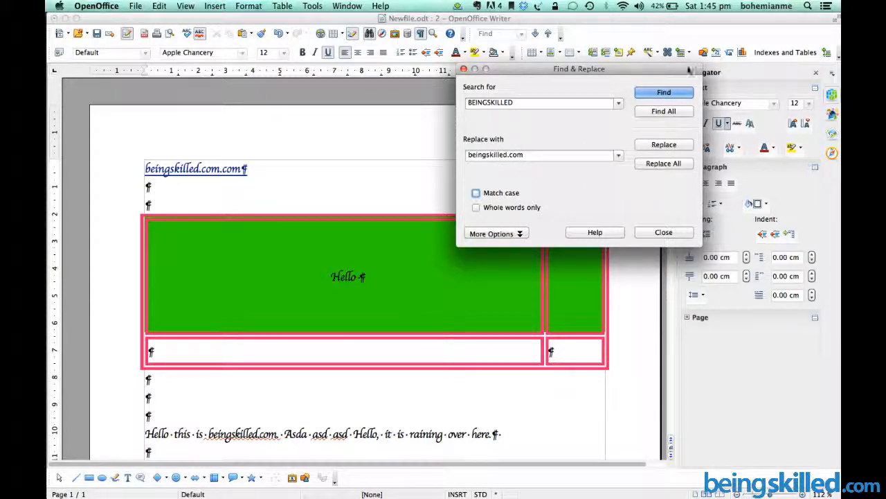
{"action": "left_click", "coordinate": [662, 94]}
{"action": "left_click", "coordinate": [662, 94]}
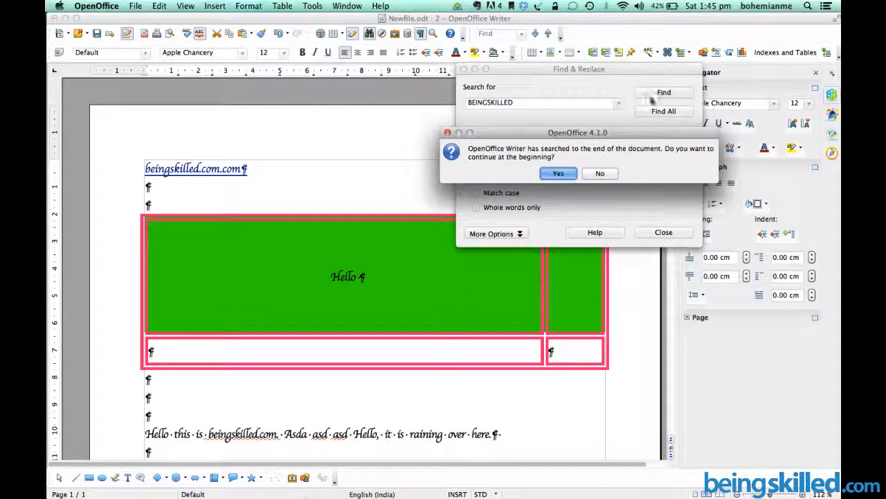
{"action": "left_click", "coordinate": [559, 174]}
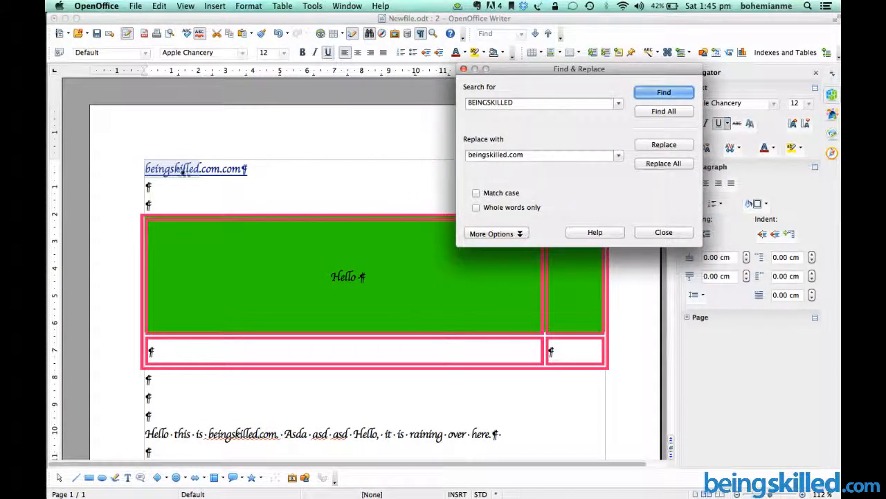
{"action": "left_click", "coordinate": [663, 92]}
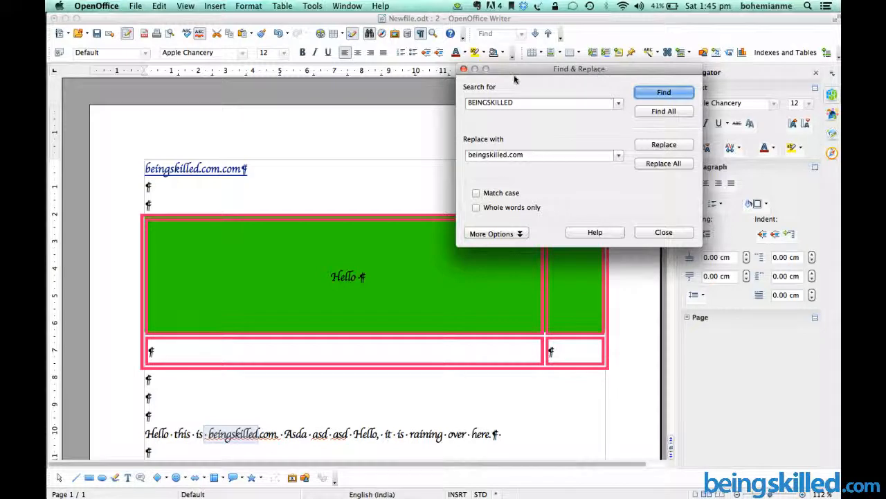
{"action": "left_click", "coordinate": [463, 70]}
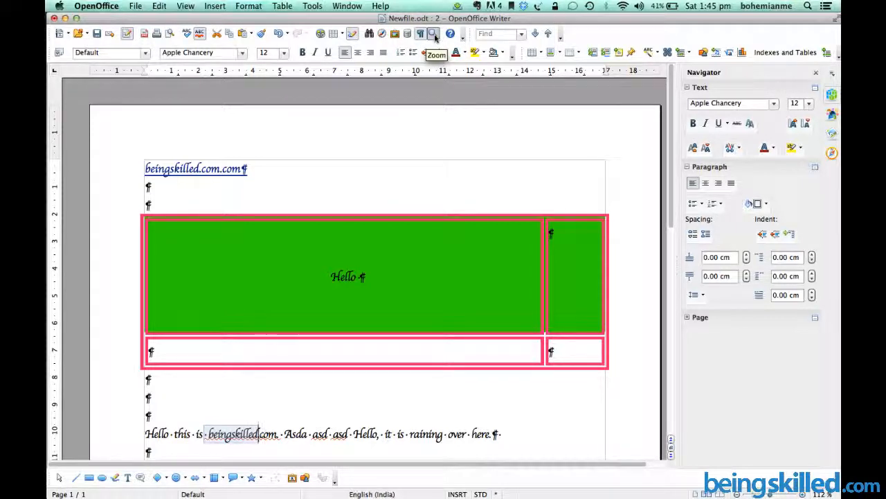
Step: Set the document's zoom factor to fit the page width and height
{"action": "left_click", "coordinate": [433, 34]}
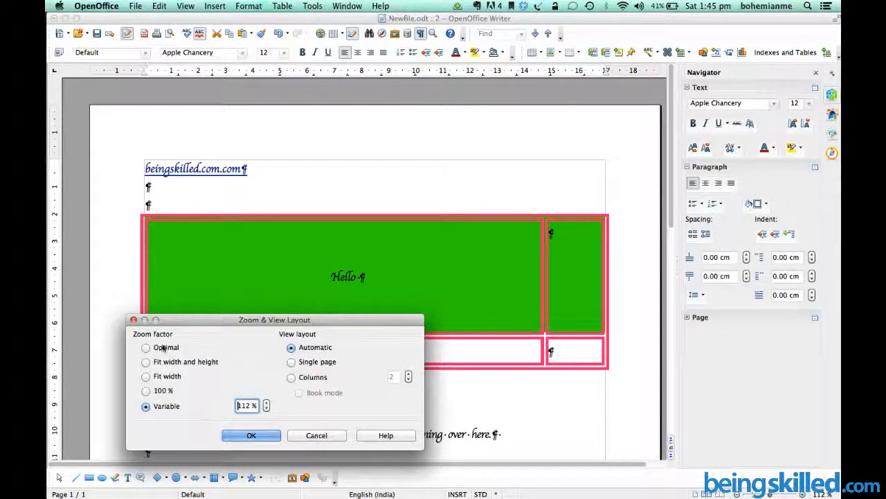
{"action": "left_click", "coordinate": [161, 349]}
{"action": "left_click", "coordinate": [147, 362]}
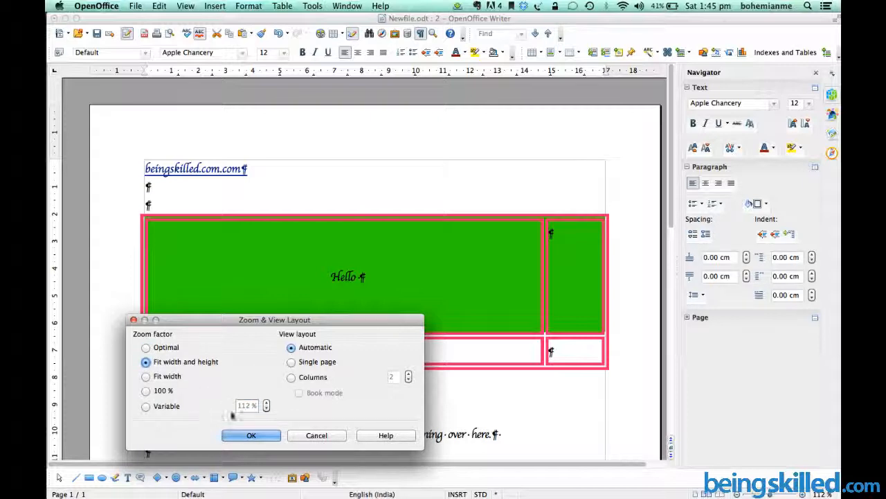
{"action": "left_click", "coordinate": [250, 435]}
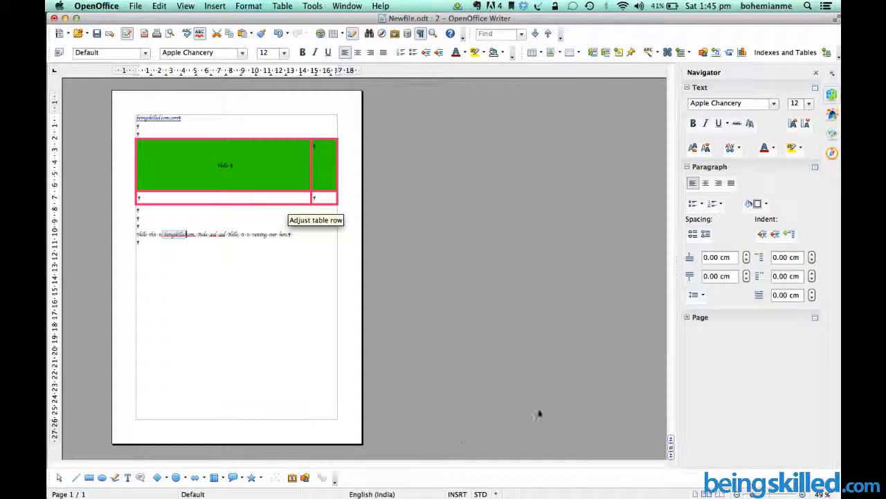
Step: Change the document's zoom factor to fit the page width
{"action": "left_click", "coordinate": [436, 33]}
{"action": "left_click", "coordinate": [146, 378]}
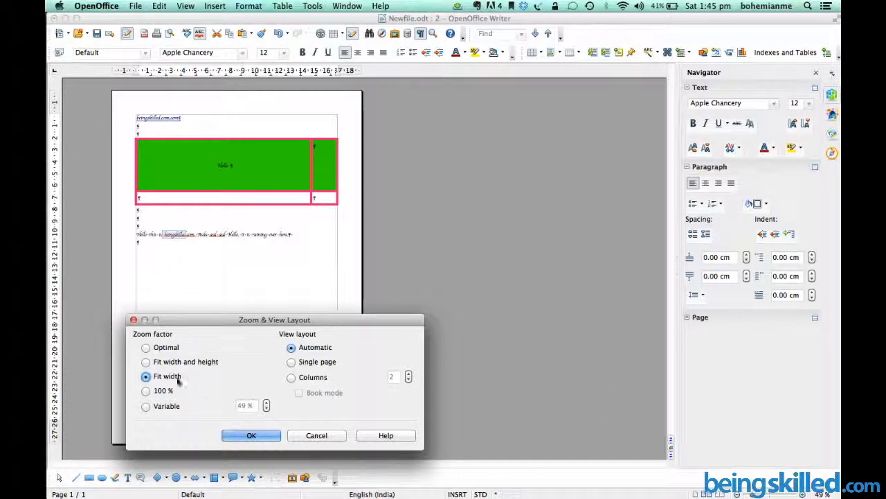
{"action": "left_click", "coordinate": [249, 435]}
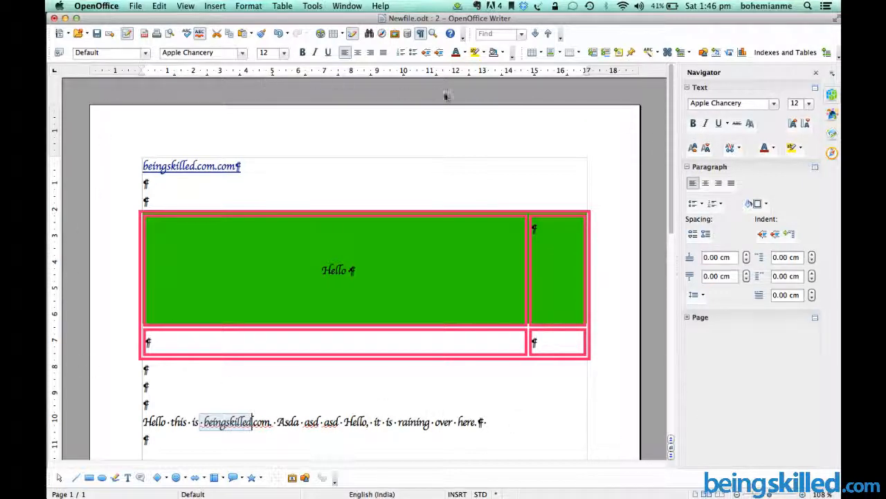
Step: Set the document's zoom factor to 100 % and look over the page
{"action": "left_click", "coordinate": [433, 33]}
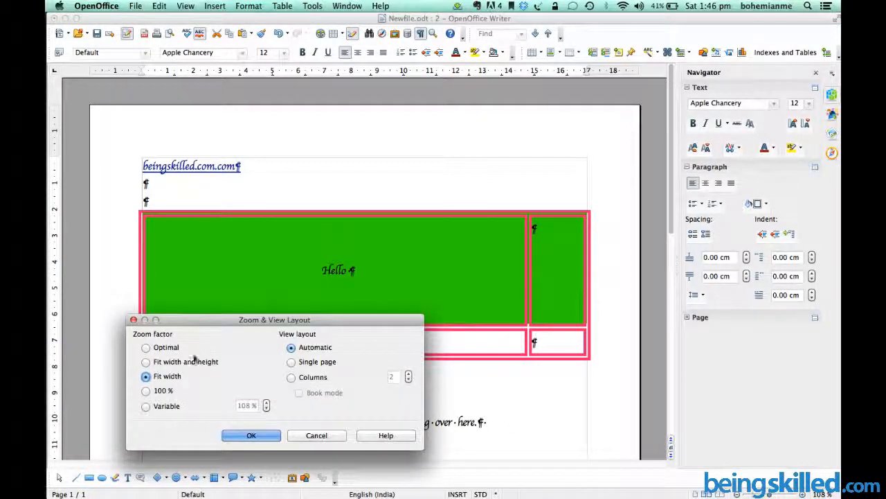
{"action": "left_click", "coordinate": [146, 390]}
{"action": "left_click", "coordinate": [251, 435]}
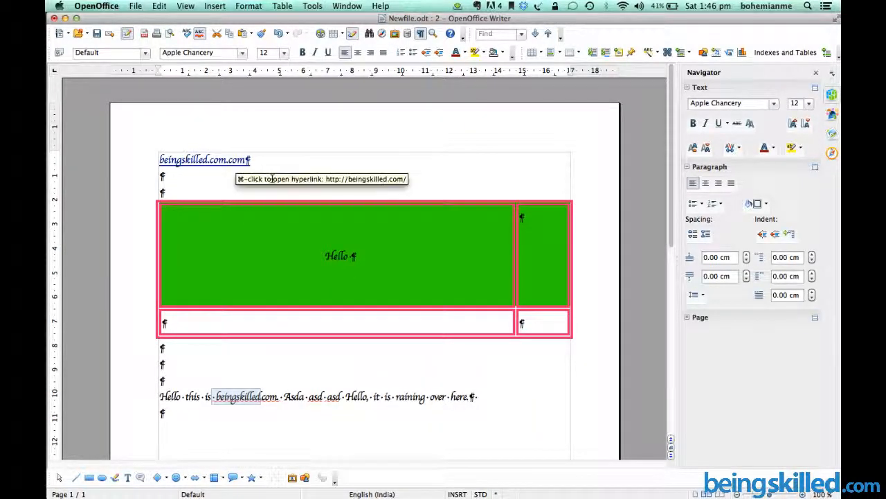
{"action": "scroll", "coordinate": [272, 179], "scroll_direction": "down", "scroll_amount": 6}
{"action": "scroll", "coordinate": [426, 92], "scroll_direction": "up", "scroll_amount": 6}
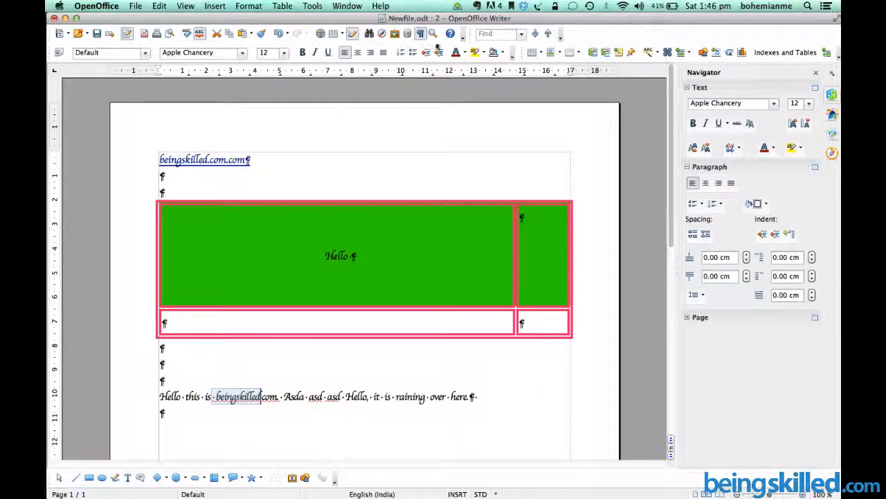
Step: Set a variable zoom factor of 50 % for the document
{"action": "left_click", "coordinate": [433, 33]}
{"action": "left_click", "coordinate": [146, 406]}
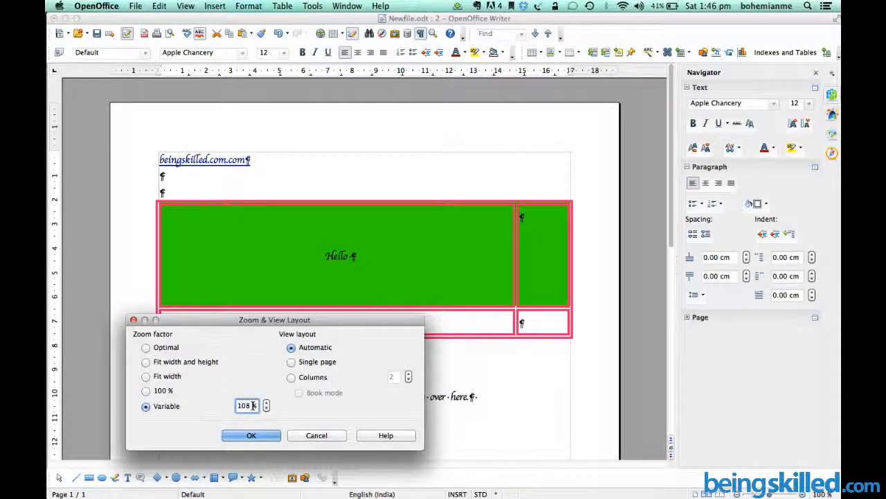
{"action": "double_click", "coordinate": [253, 405]}
{"action": "type", "text": "50"}
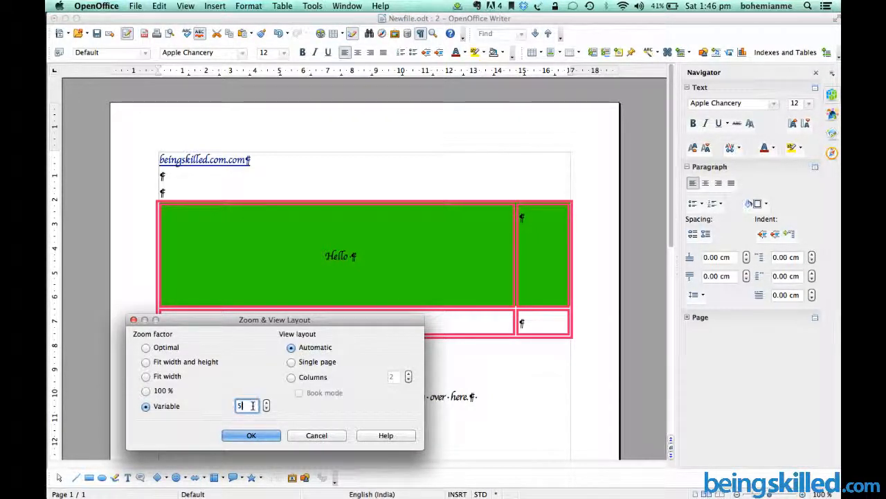
{"action": "left_click", "coordinate": [250, 437]}
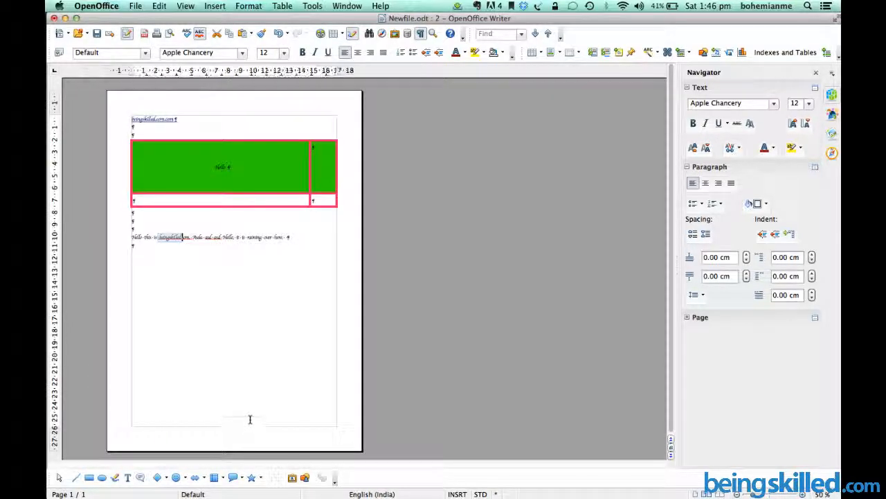